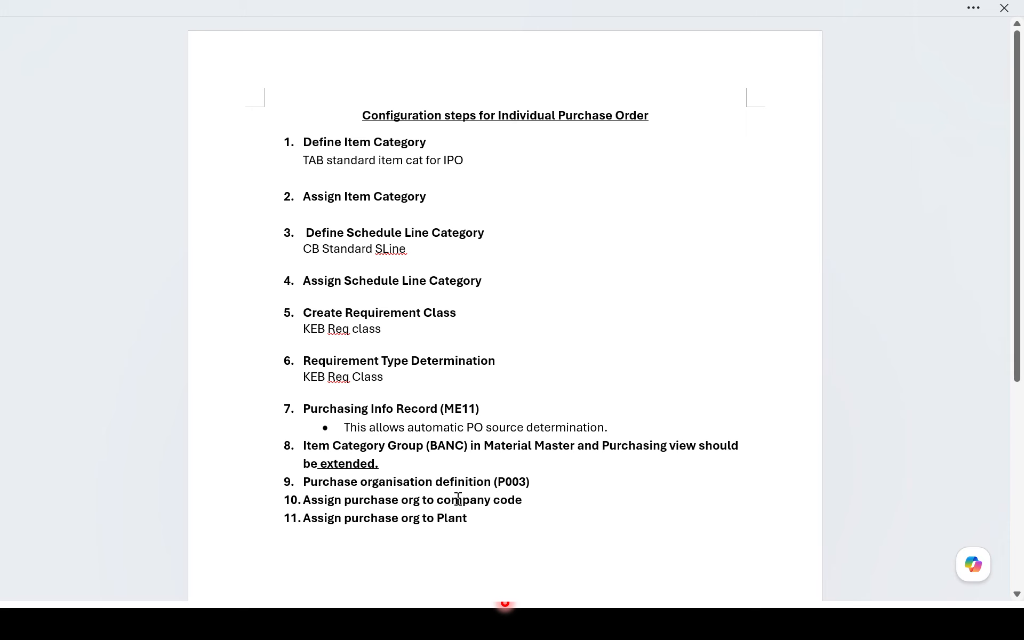
Step: Switch to SAP Easy Access and open the item category maintenance transaction VOV7
{"action": "key", "text": "alt+Tab"}
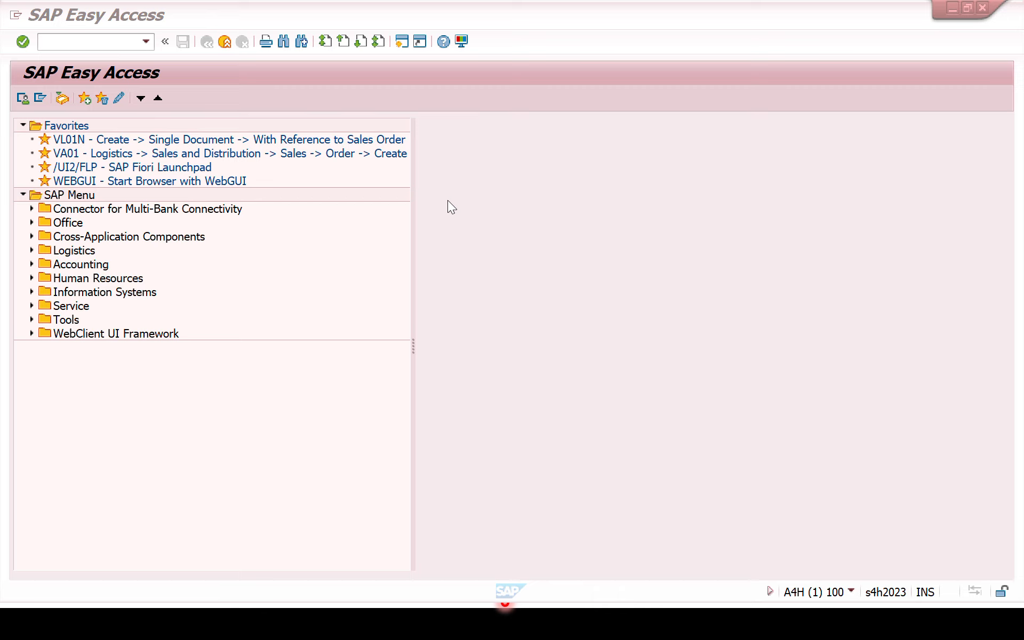
{"action": "left_click", "coordinate": [86, 40]}
{"action": "type", "text": "VOV"}
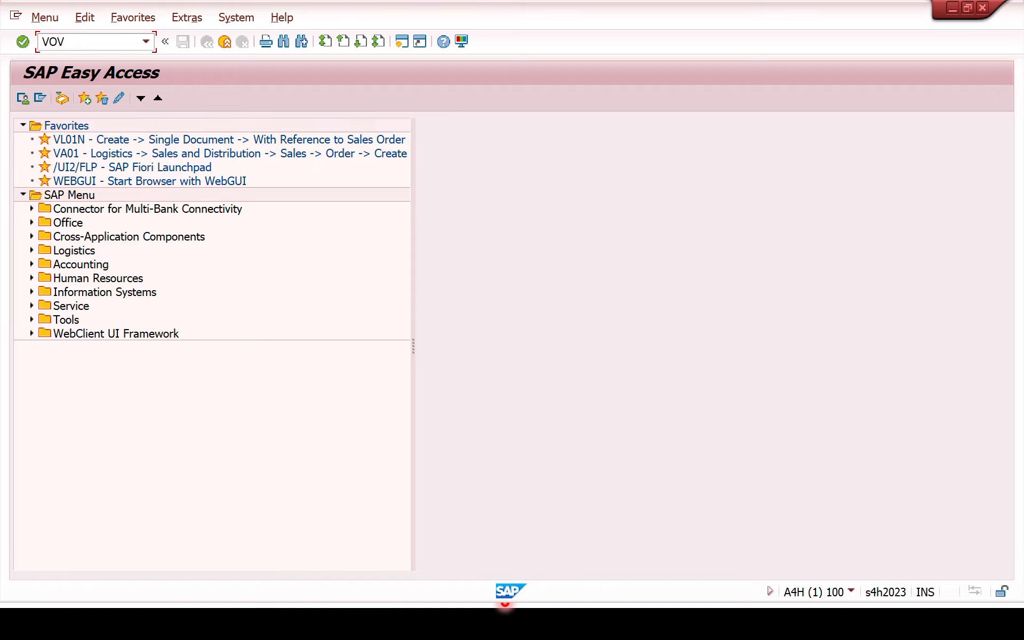
{"action": "type", "text": "7"}
{"action": "key", "text": "Return"}
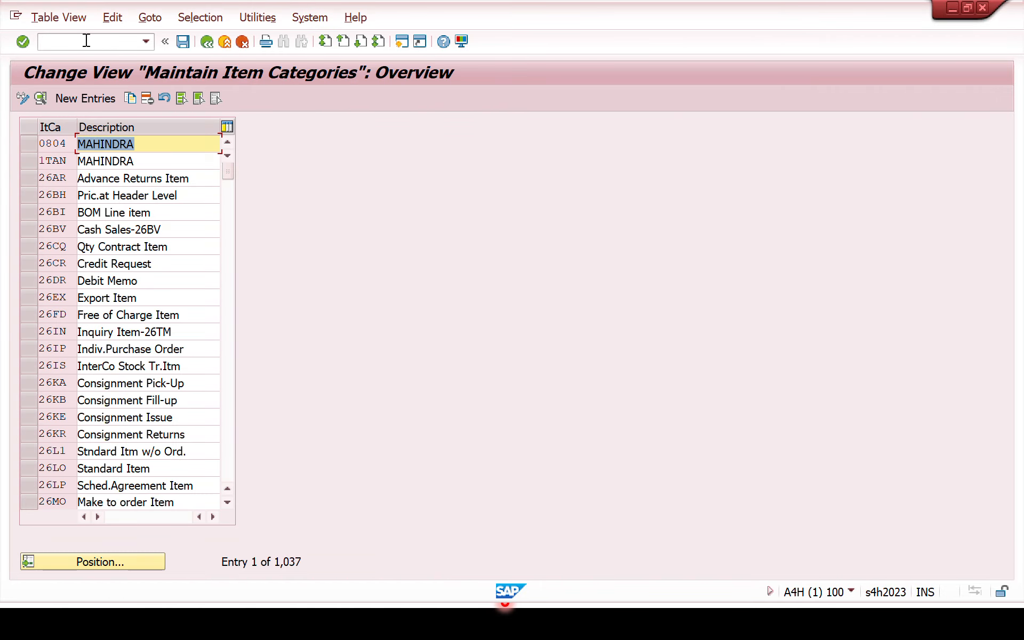
Step: Locate item category TAB in the overview and open its details
{"action": "left_click", "coordinate": [89, 560]}
{"action": "type", "text": "TAB"}
{"action": "key", "text": "Return"}
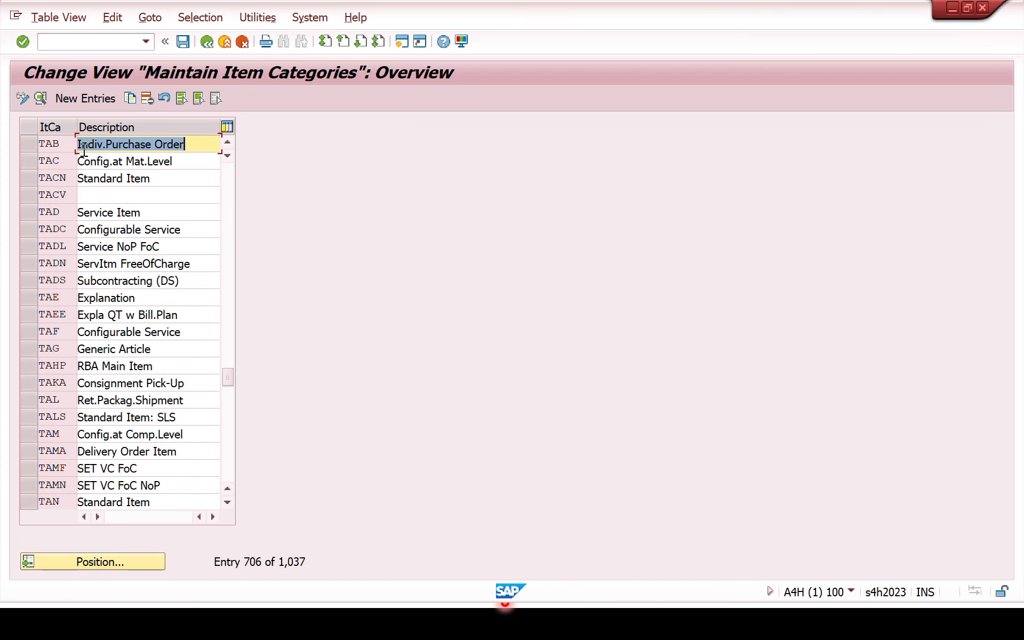
{"action": "double_click", "coordinate": [53, 144]}
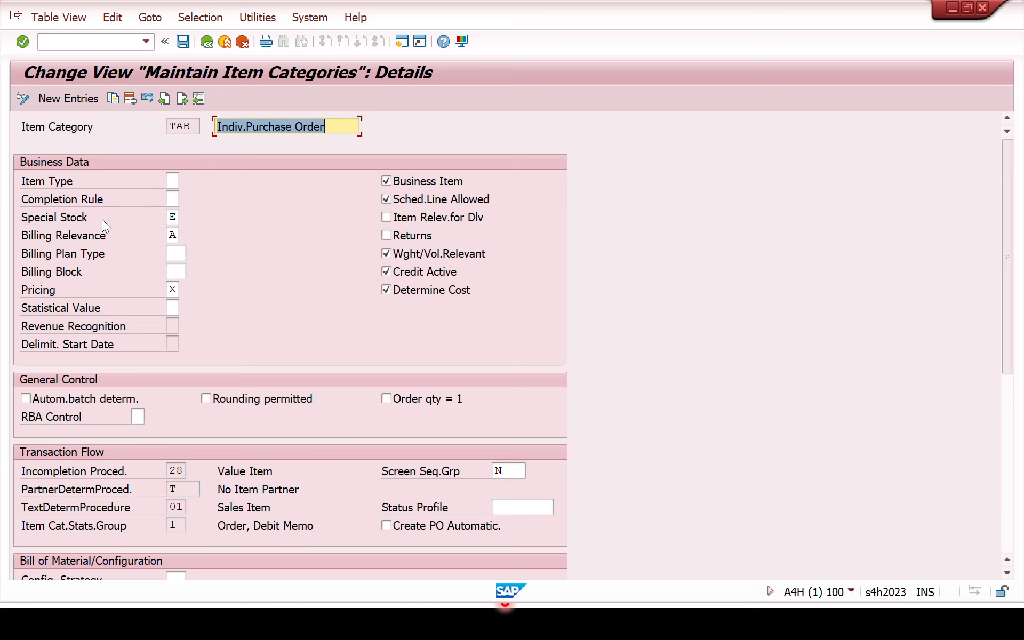
Step: Review the Special Stock, Billing Relevance and Pricing value lists of item category TAB, choosing A, Delivery-related billing document, for Billing Relevance
{"action": "left_click", "coordinate": [176, 218]}
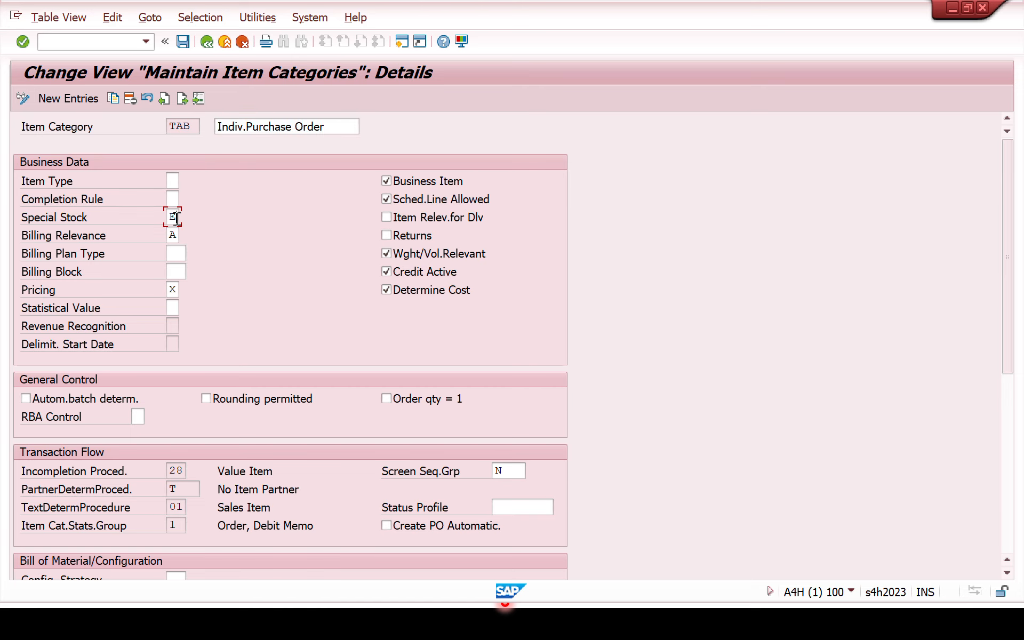
{"action": "left_click", "coordinate": [186, 217]}
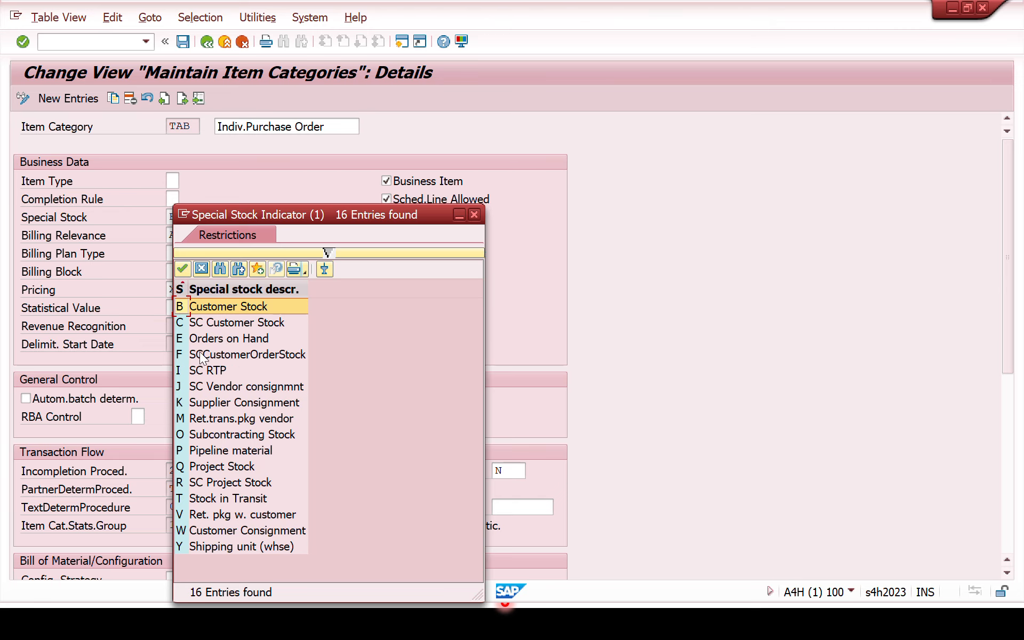
{"action": "left_click", "coordinate": [474, 215]}
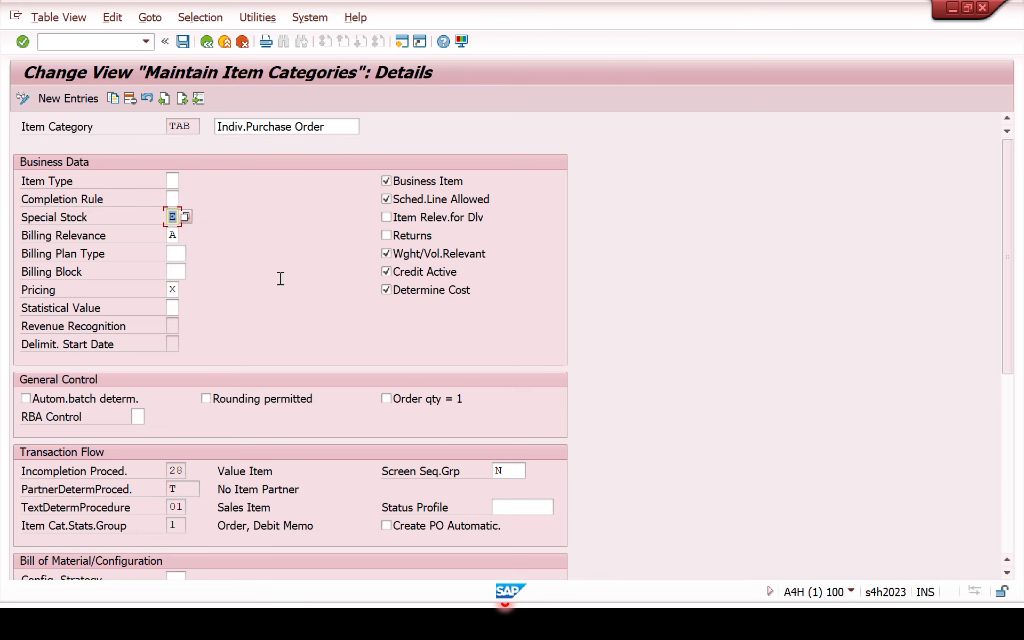
{"action": "left_click", "coordinate": [174, 234]}
{"action": "left_click", "coordinate": [182, 238]}
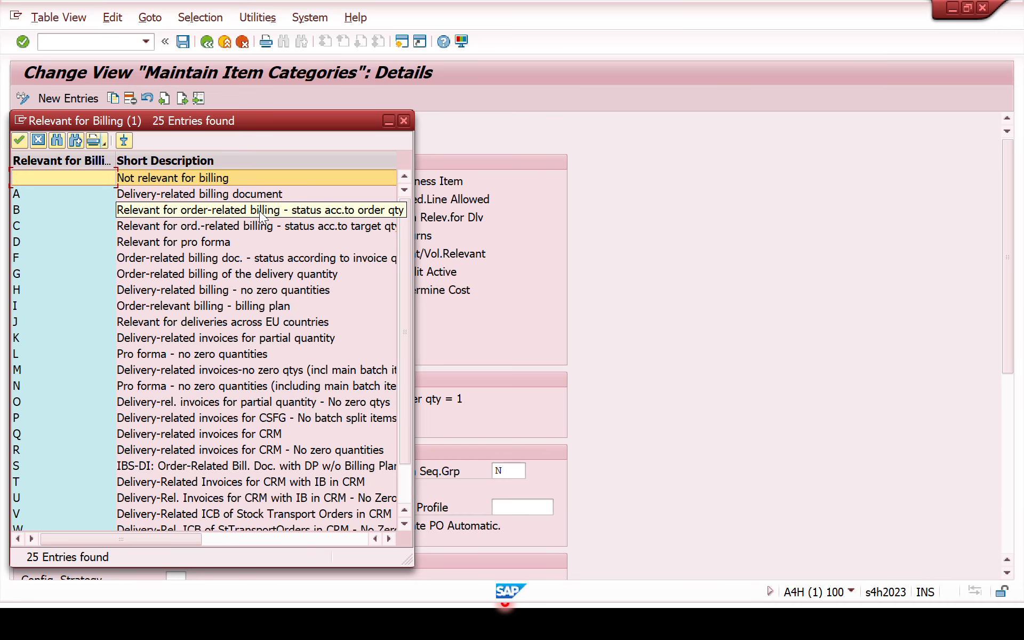
{"action": "double_click", "coordinate": [203, 194]}
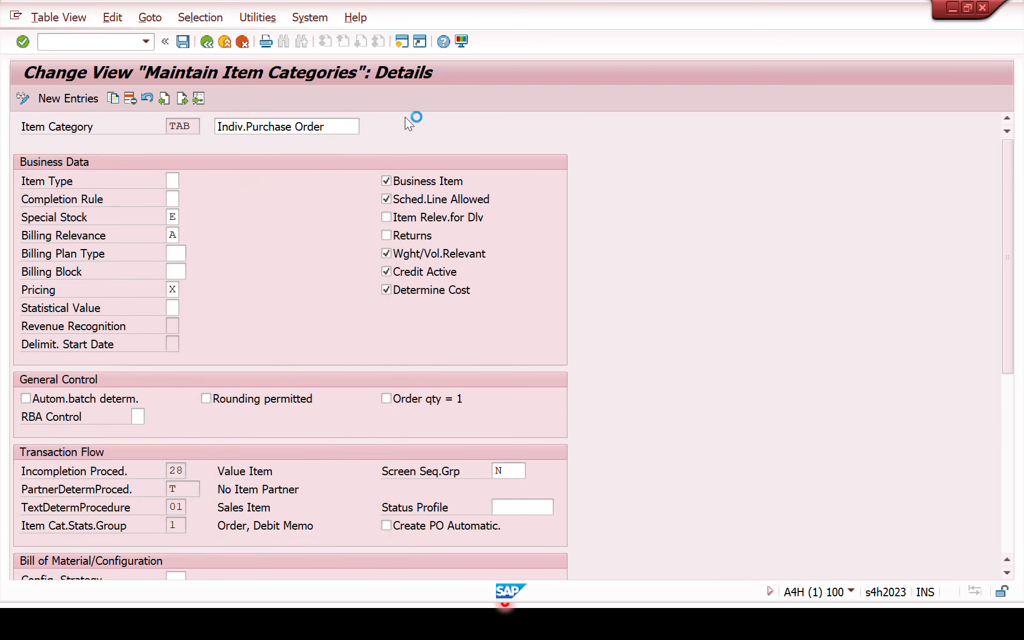
{"action": "left_click", "coordinate": [178, 290]}
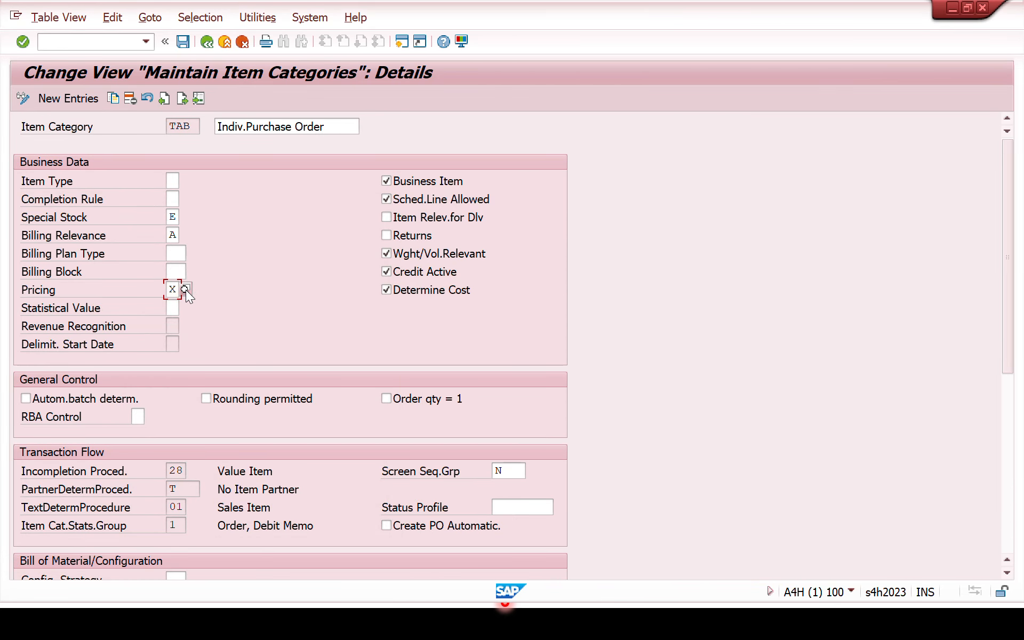
{"action": "left_click", "coordinate": [186, 289]}
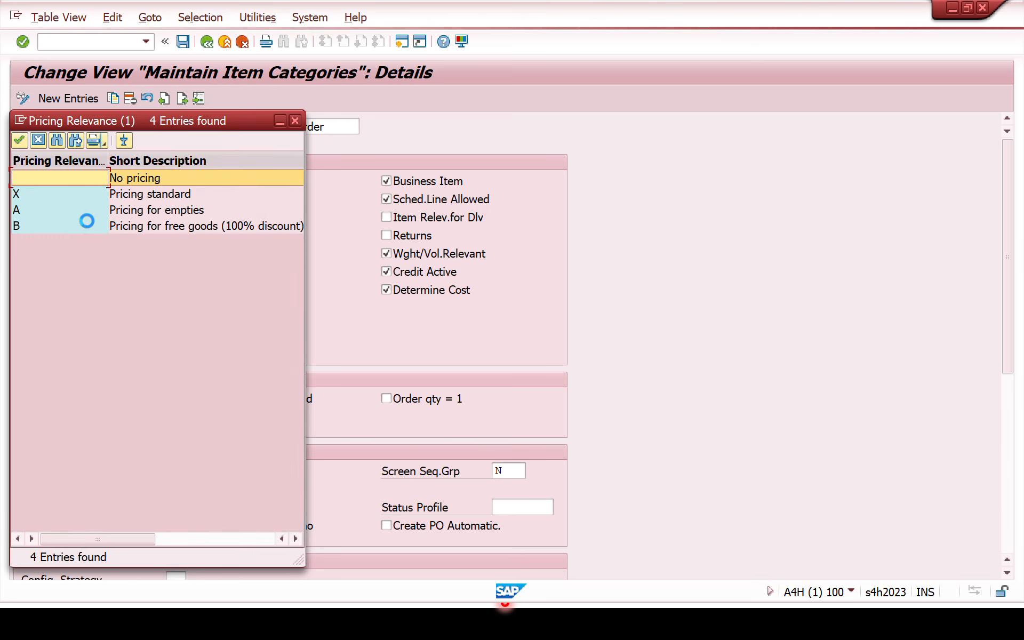
{"action": "left_click", "coordinate": [295, 122]}
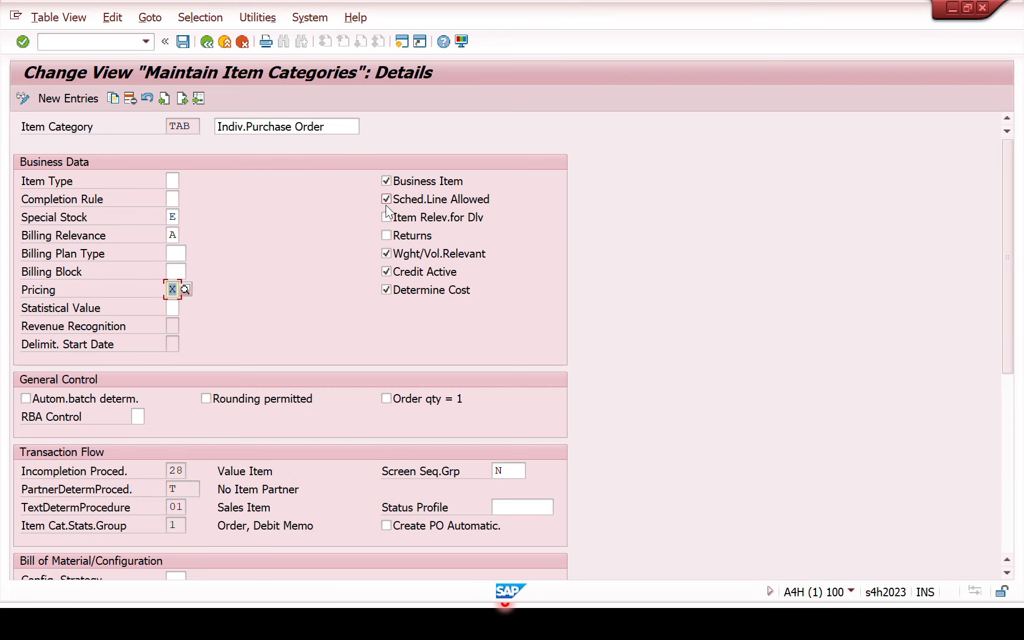
Step: Save item category TAB with Credit Active enabled to the Third Party Sales customizing request and leave its maintenance view
{"action": "left_click", "coordinate": [389, 272]}
{"action": "left_click", "coordinate": [387, 272]}
{"action": "left_click", "coordinate": [183, 41]}
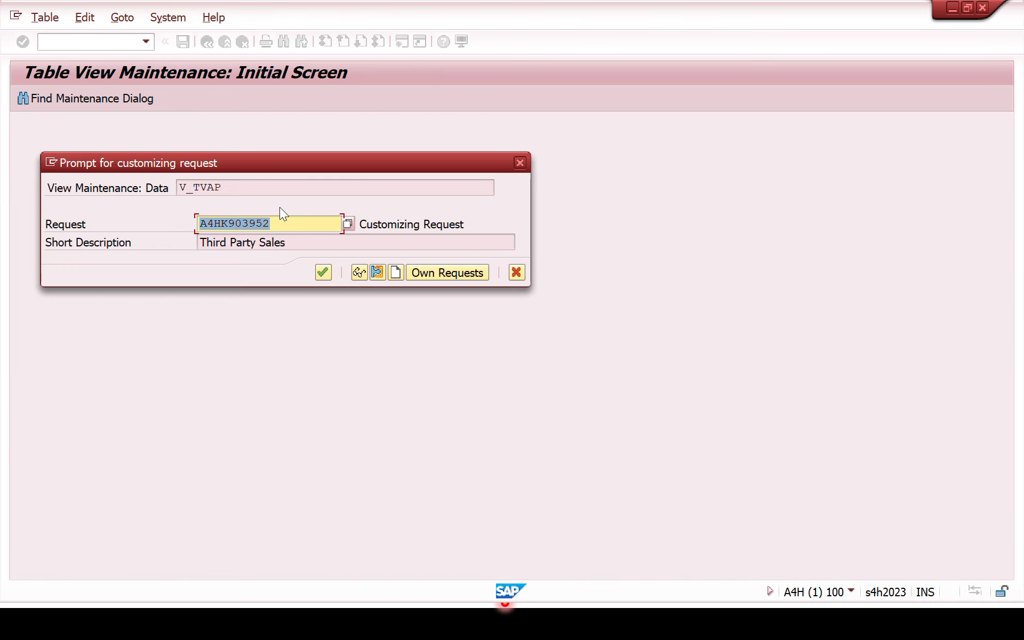
{"action": "left_click", "coordinate": [324, 272]}
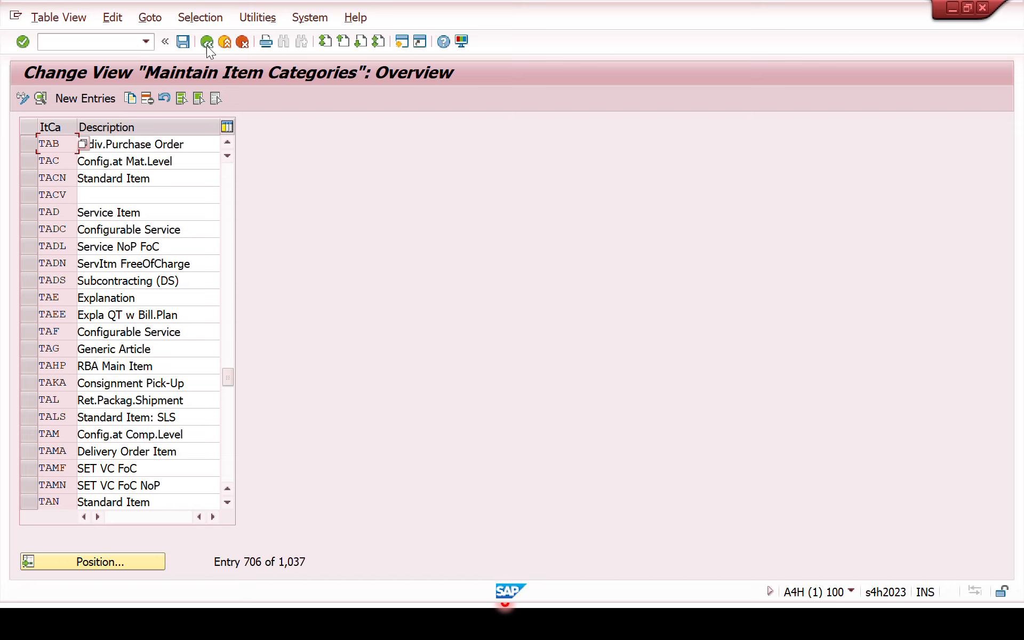
{"action": "left_click", "coordinate": [207, 45]}
Step: Open the item category assignment transaction VOV4 and locate the entry for sales document type SAPN and item category group BANC
{"action": "left_click", "coordinate": [118, 39]}
{"action": "type", "text": "/NVOV4"}
{"action": "key", "text": "Return"}
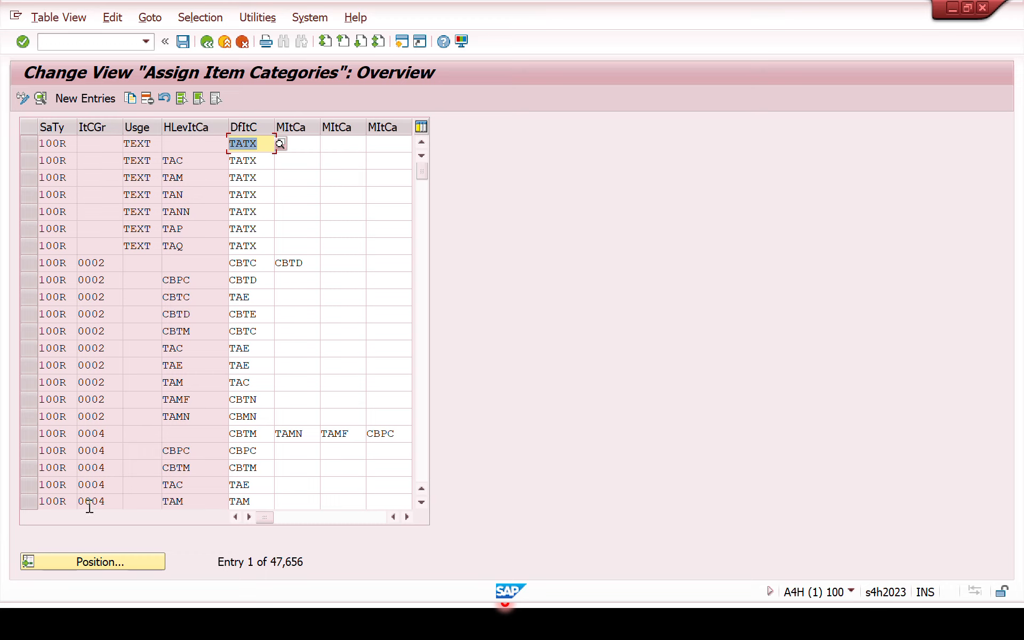
{"action": "left_click", "coordinate": [93, 563]}
{"action": "type", "text": "SAPN"}
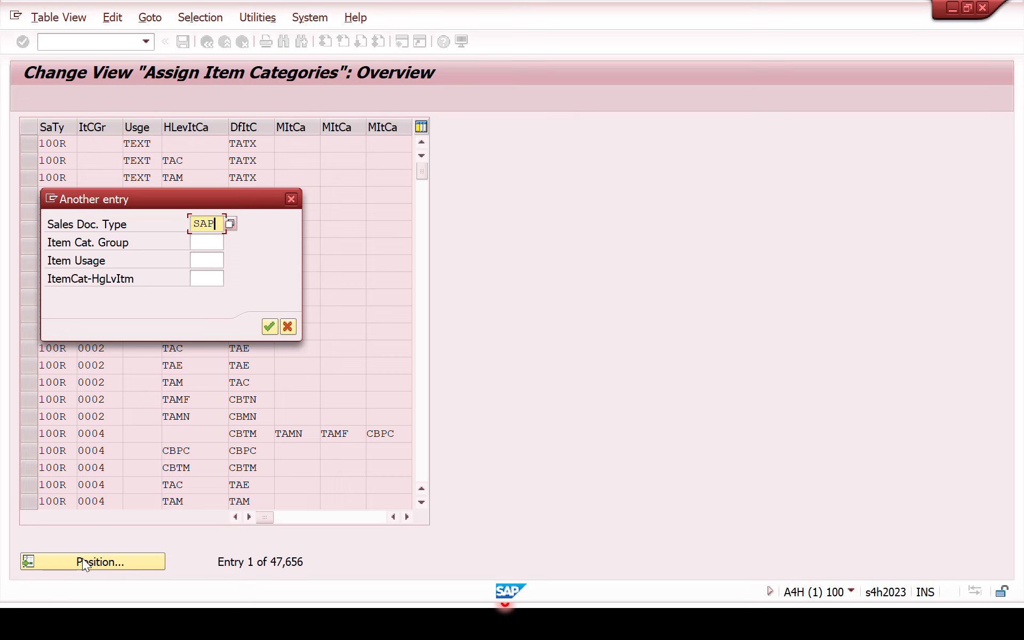
{"action": "key", "text": "Tab"}
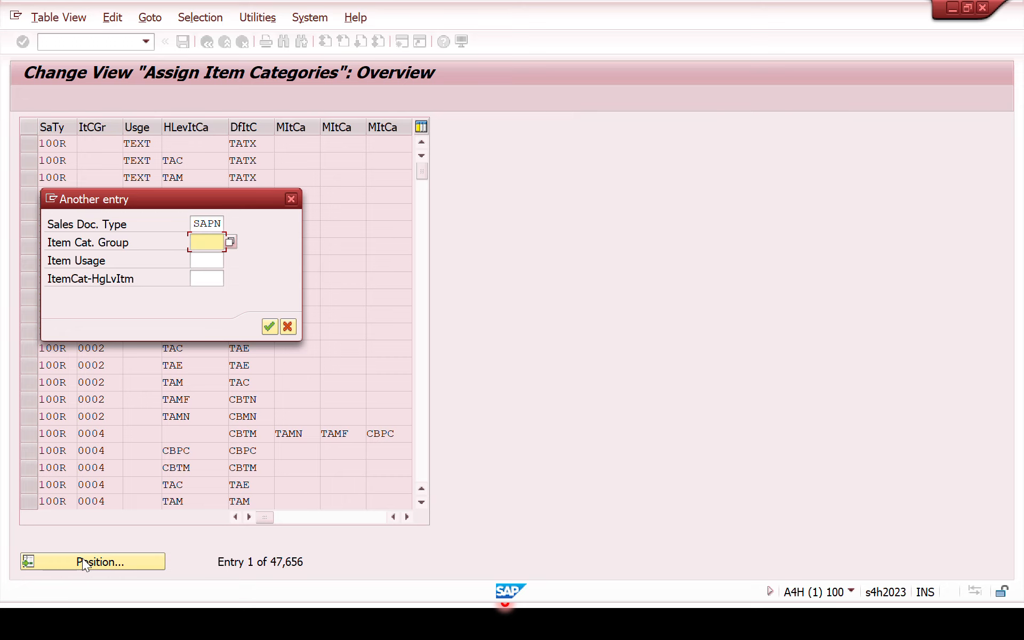
{"action": "type", "text": "BANC"}
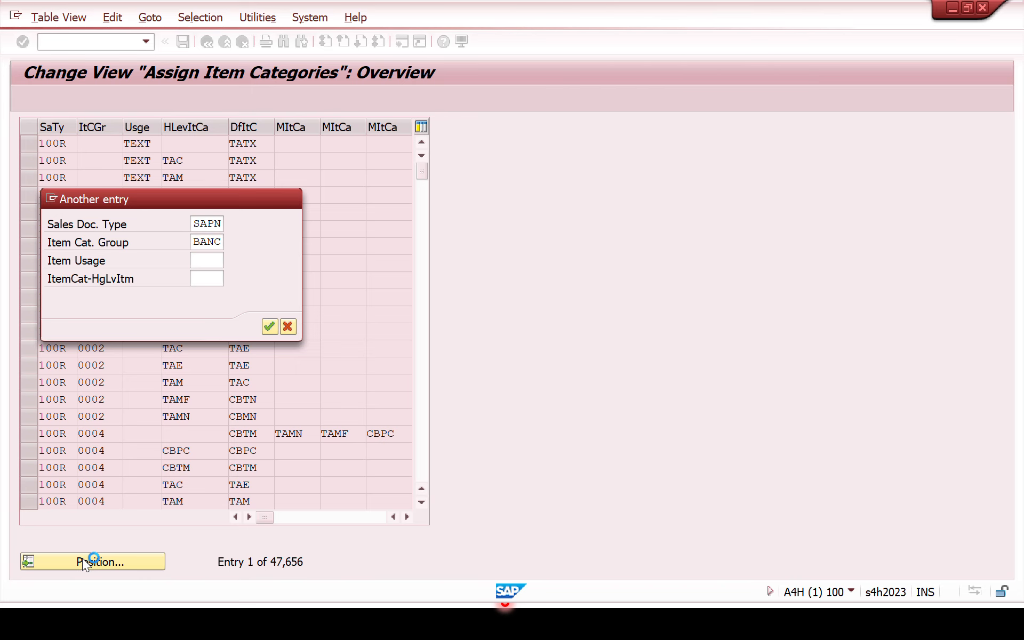
{"action": "key", "text": "Return"}
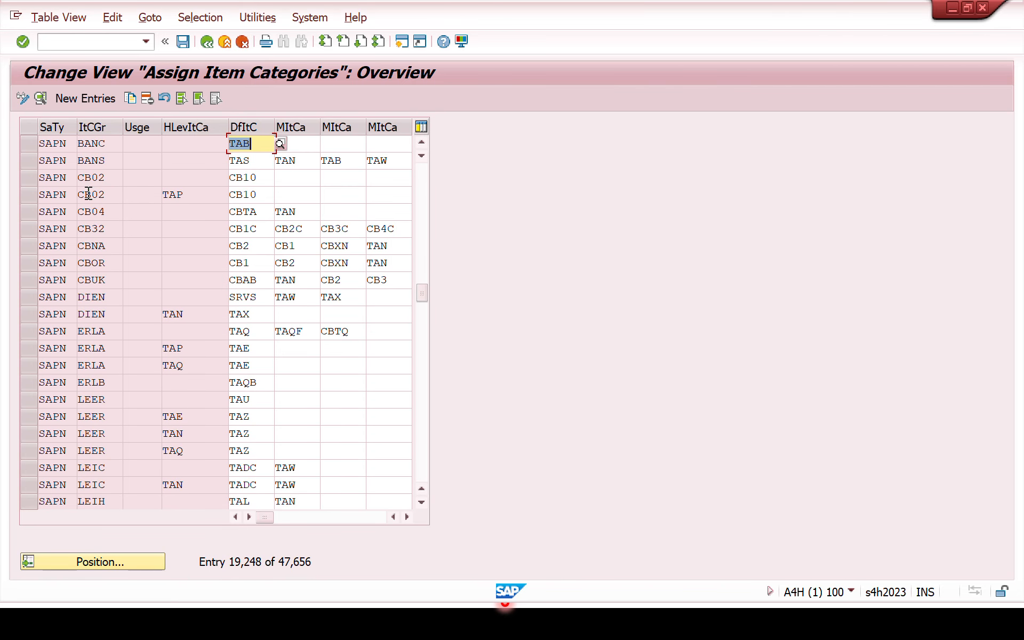
Step: Select the SAPN/BANC entry with default item category TAB, save the assignment and return to SAP Easy Access
{"action": "left_click", "coordinate": [28, 146]}
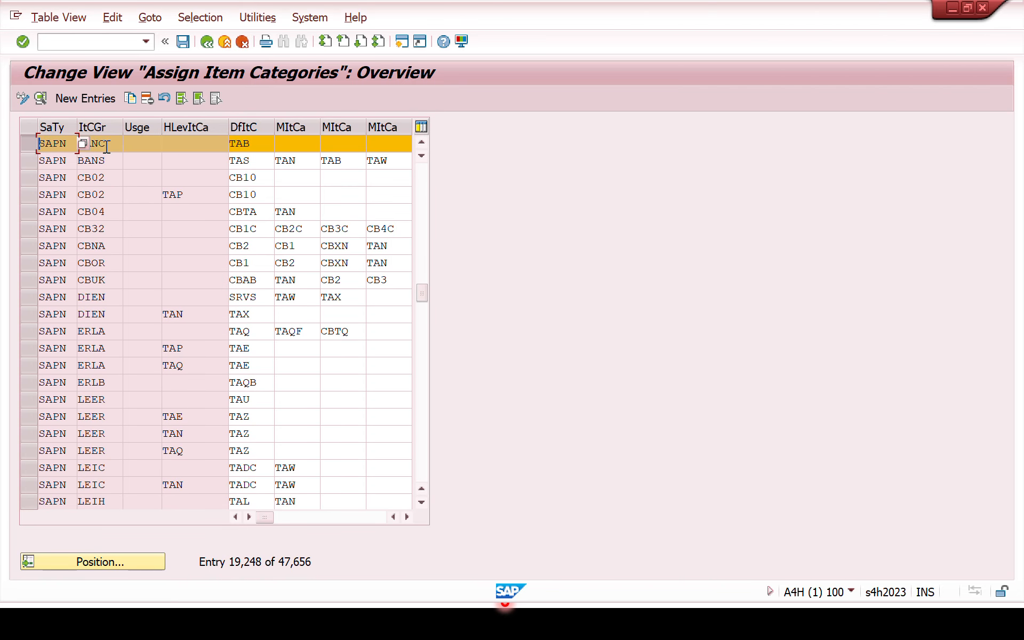
{"action": "double_click", "coordinate": [252, 145]}
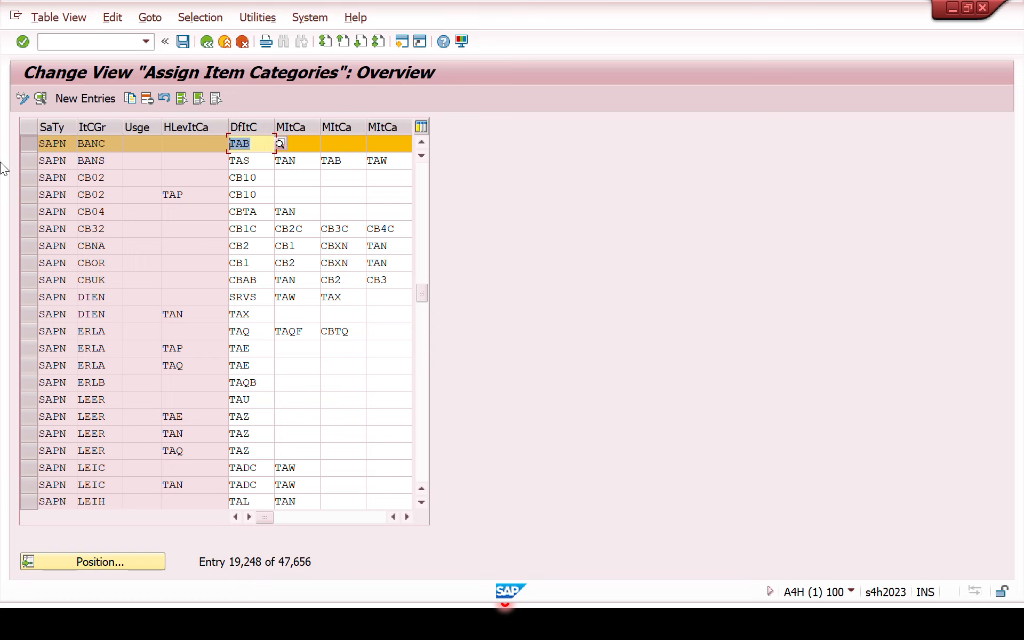
{"action": "left_click", "coordinate": [182, 43]}
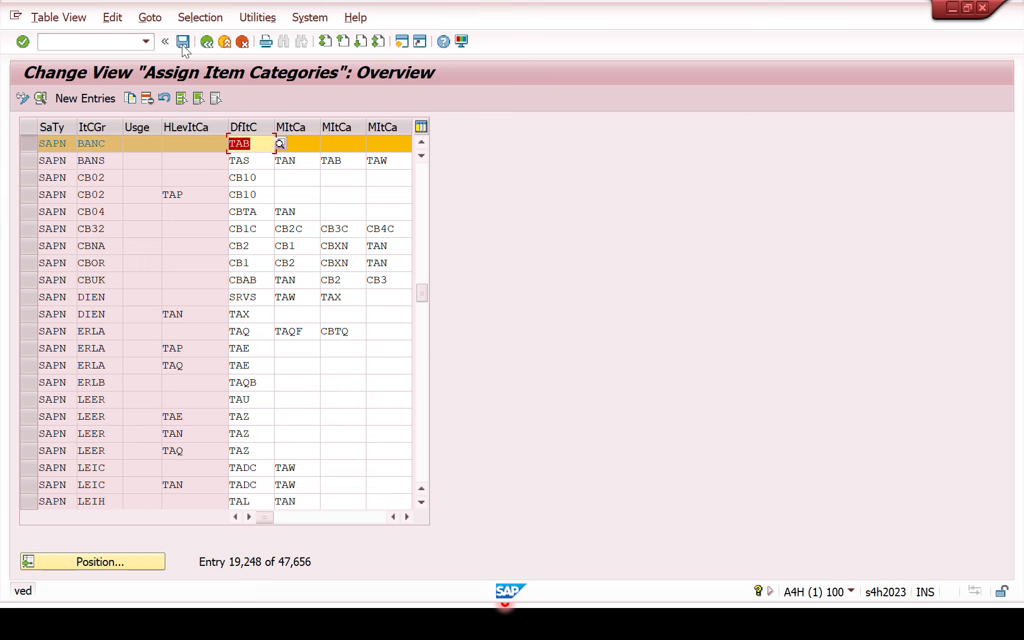
{"action": "left_click", "coordinate": [206, 43]}
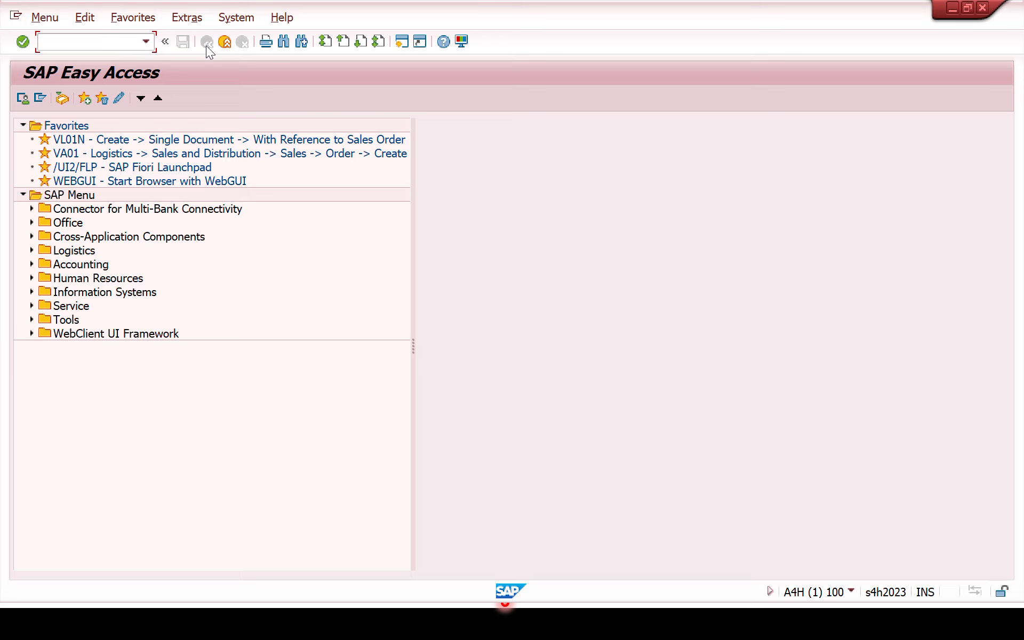
Step: Open the schedule line category maintenance transaction VOV6 and display the details of category CB
{"action": "type", "text": "VOV6"}
{"action": "key", "text": "Return"}
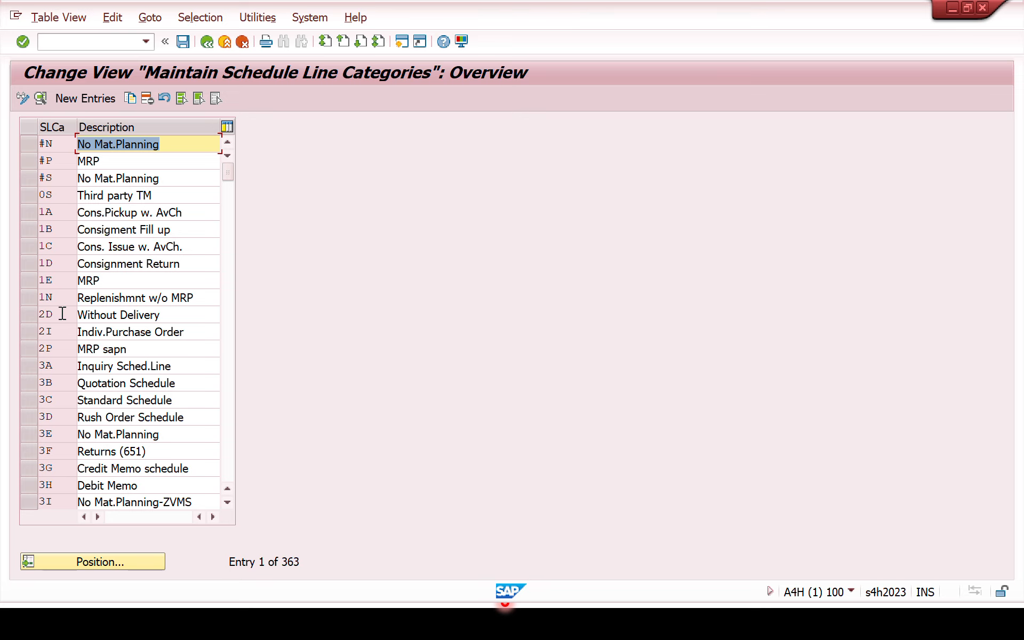
{"action": "left_click", "coordinate": [94, 564]}
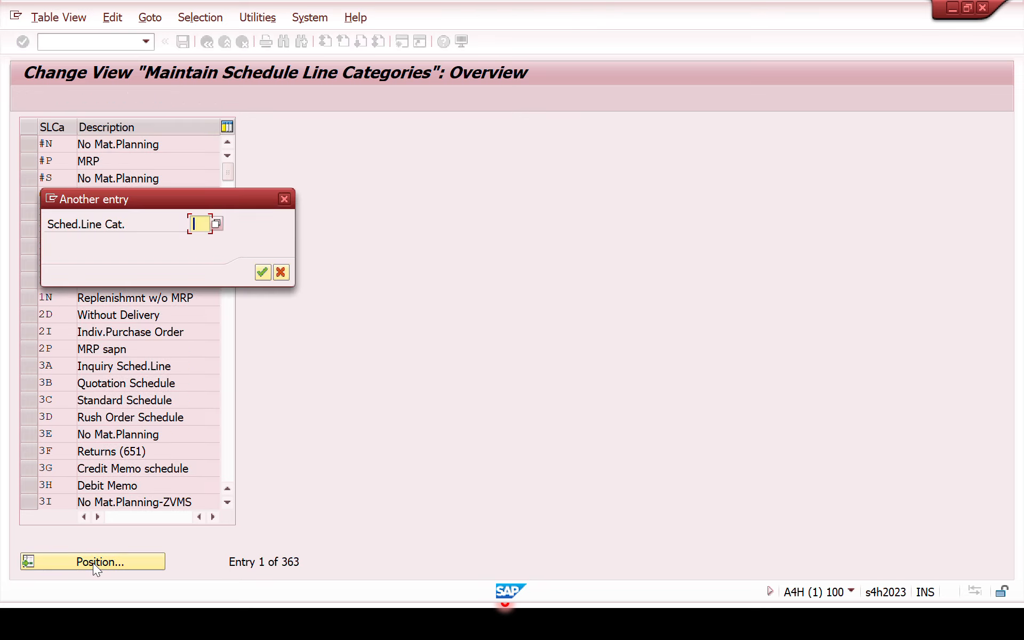
{"action": "type", "text": "CP"}
{"action": "key", "text": "Return"}
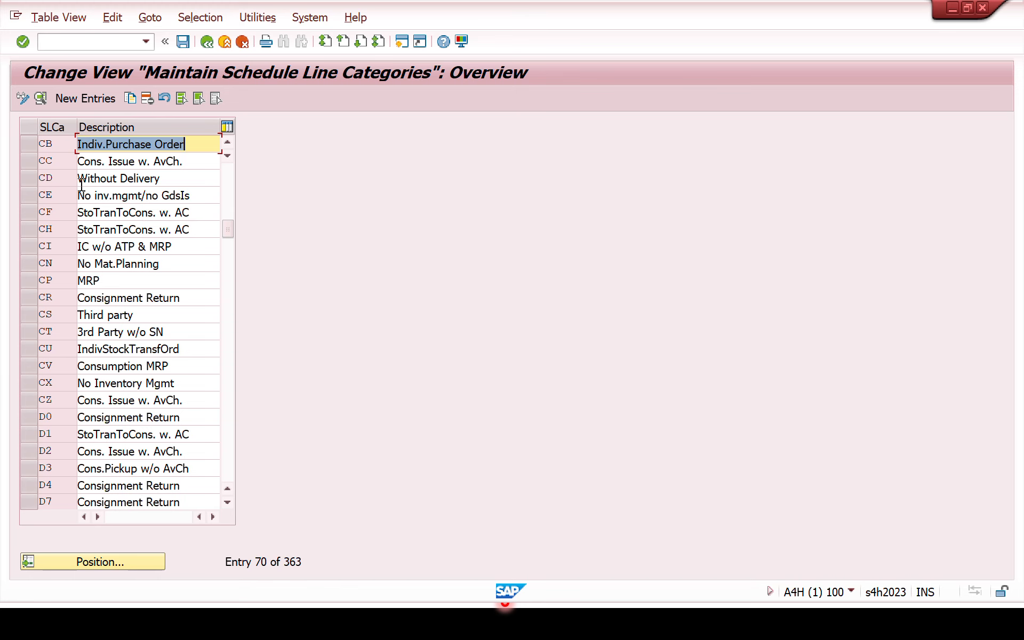
{"action": "double_click", "coordinate": [58, 142]}
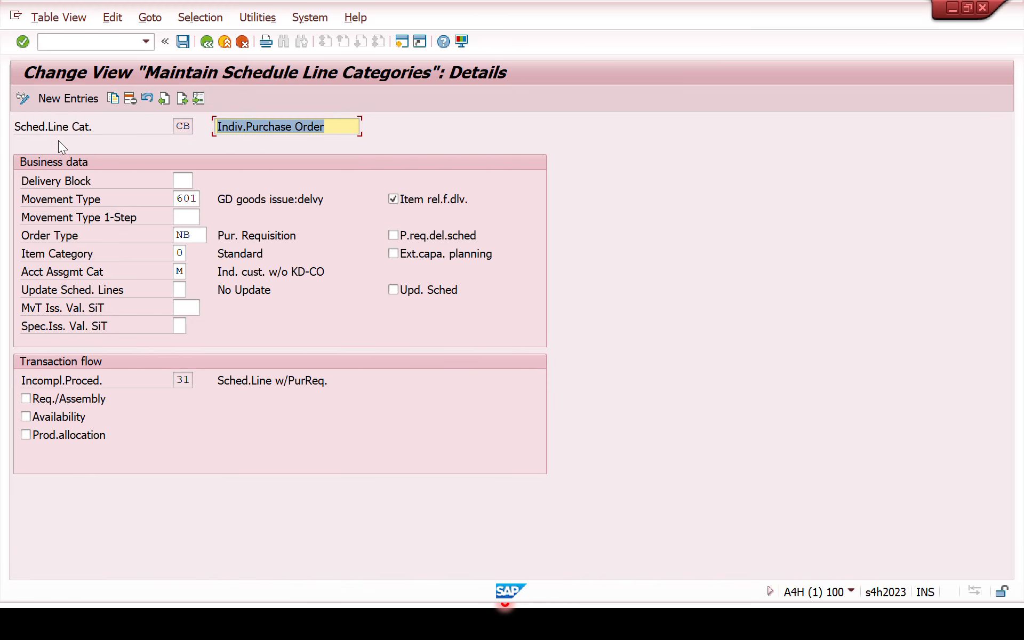
Step: Examine the movement type, order type and item category of schedule line category CB, including the available purchasing item categories
{"action": "left_click", "coordinate": [198, 198]}
{"action": "double_click", "coordinate": [198, 198]}
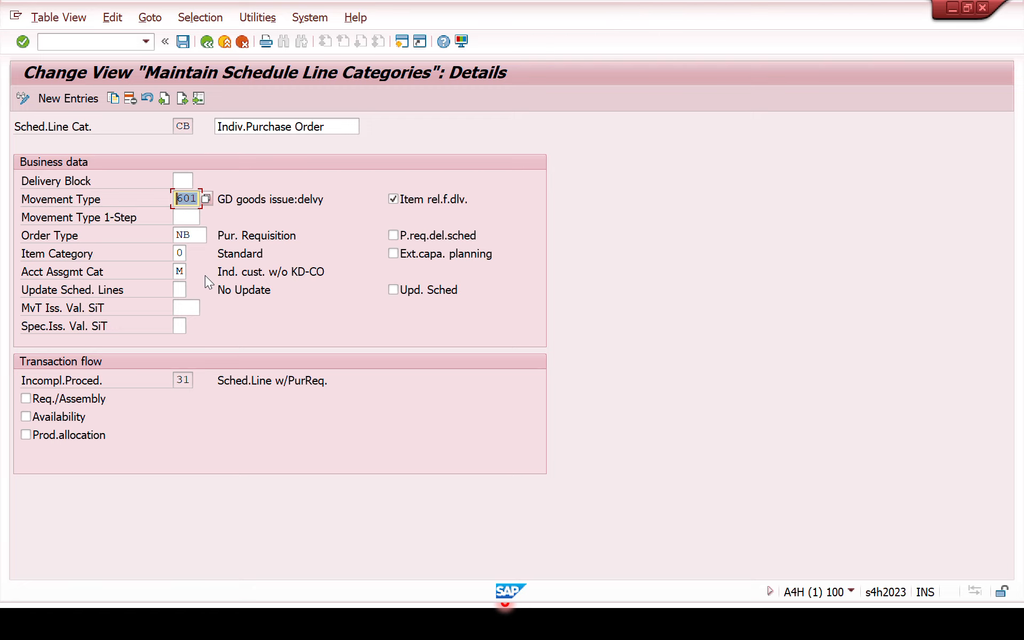
{"action": "left_click", "coordinate": [197, 237]}
{"action": "double_click", "coordinate": [197, 238]}
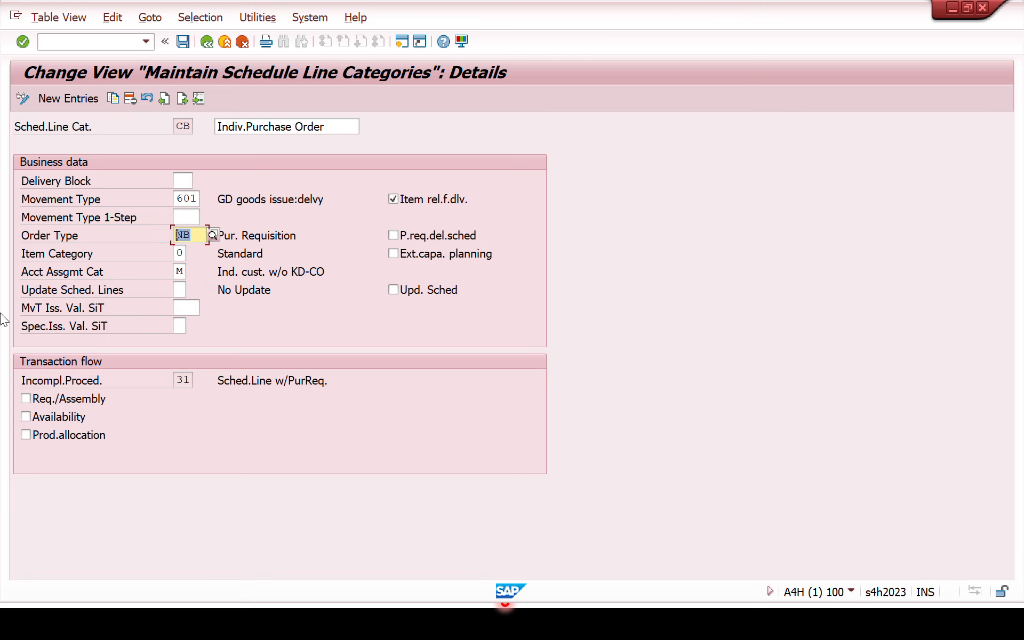
{"action": "left_click", "coordinate": [243, 238]}
{"action": "left_click_drag", "start_coordinate": [304, 240], "coordinate": [203, 264]}
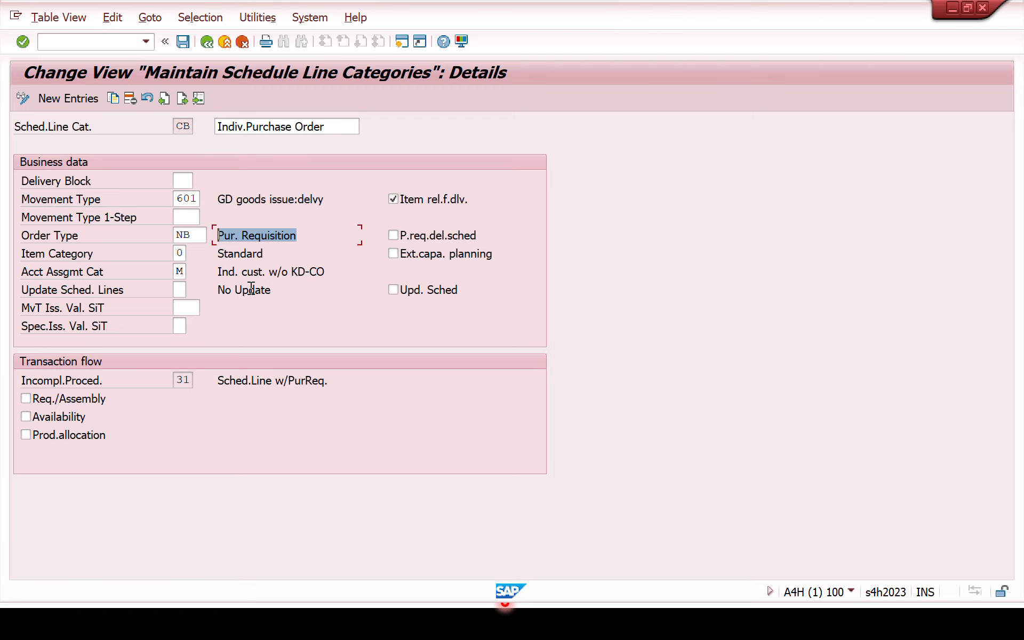
{"action": "double_click", "coordinate": [196, 233]}
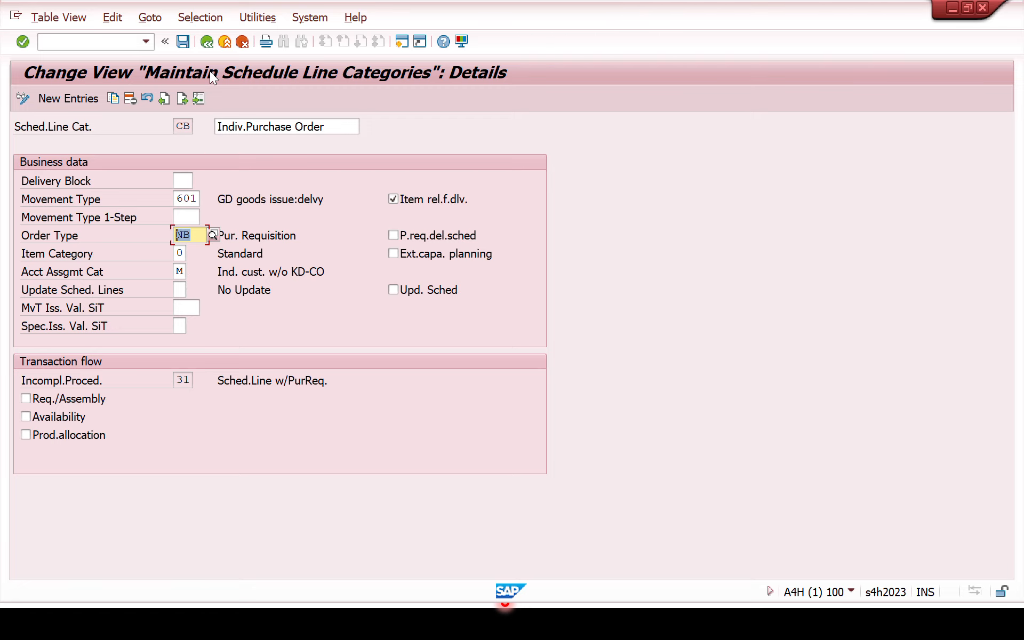
{"action": "left_click", "coordinate": [181, 254]}
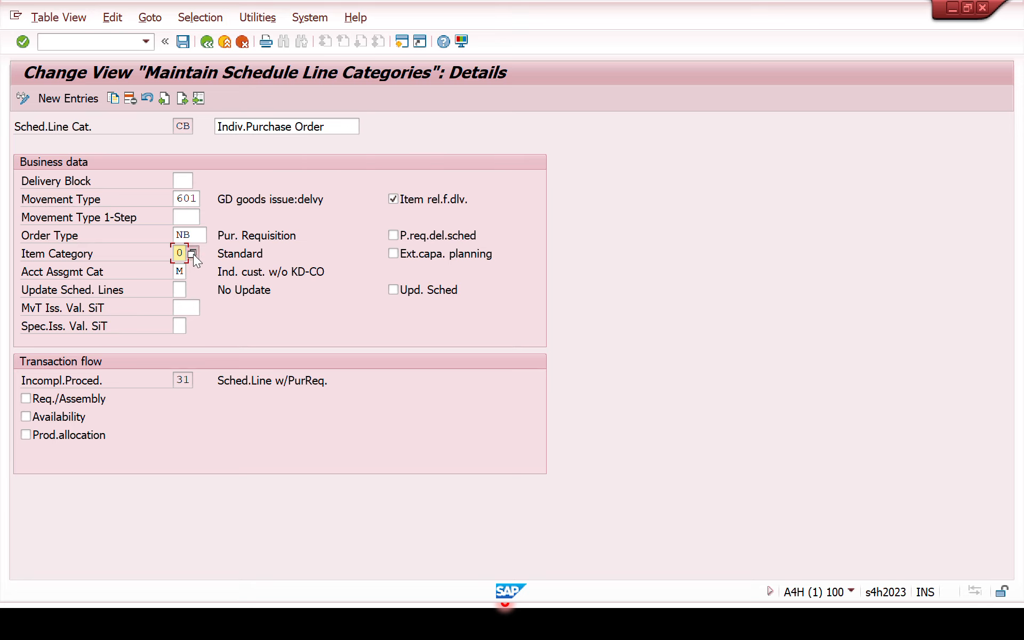
{"action": "left_click", "coordinate": [192, 254]}
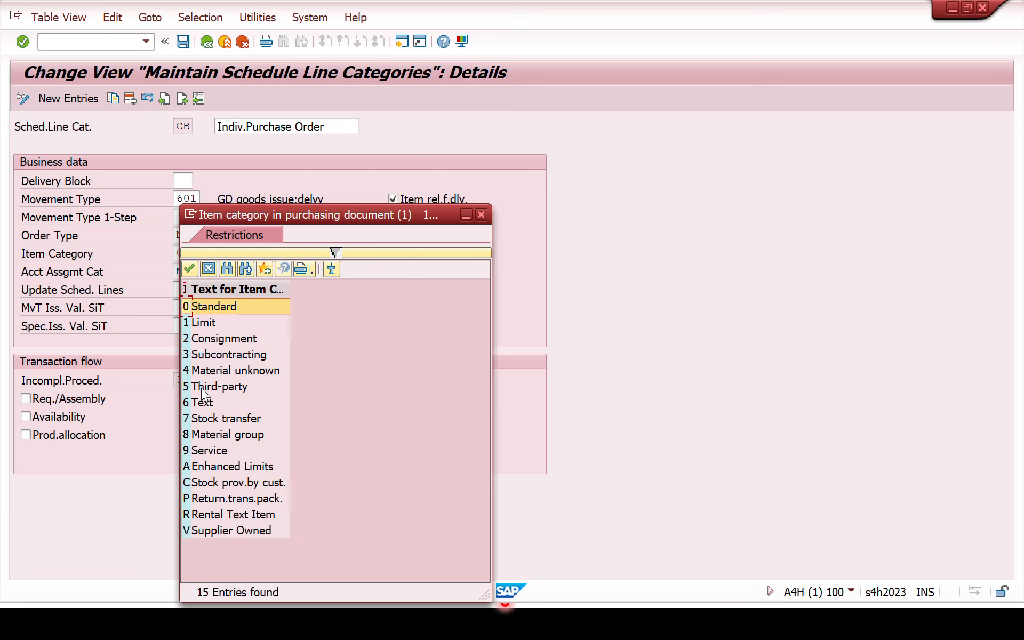
{"action": "left_click", "coordinate": [480, 216]}
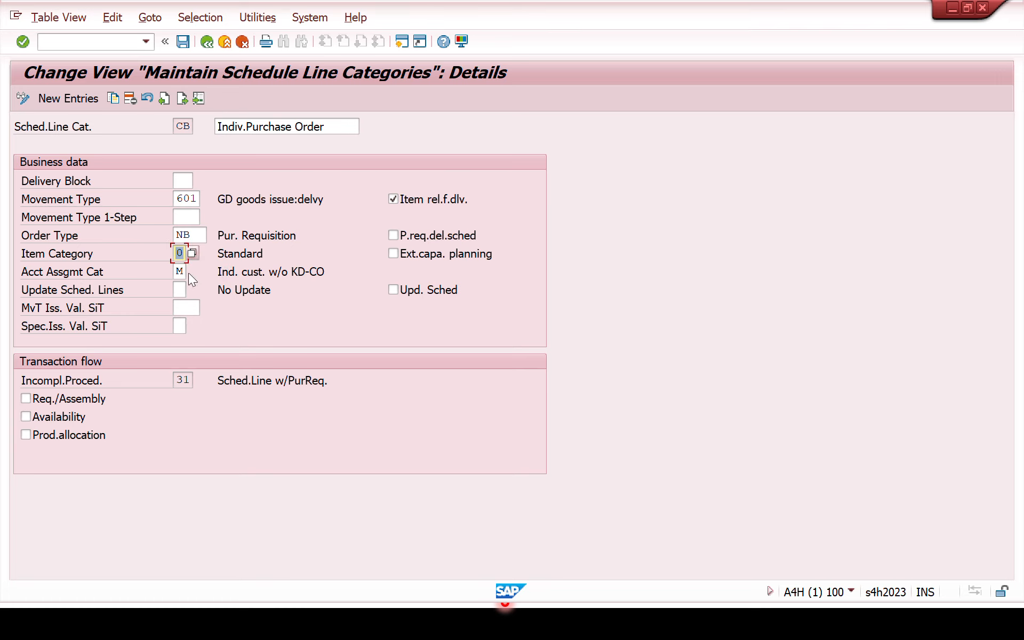
Step: Review the available account assignment categories for schedule line category CB, including those further down the list
{"action": "left_click", "coordinate": [183, 272]}
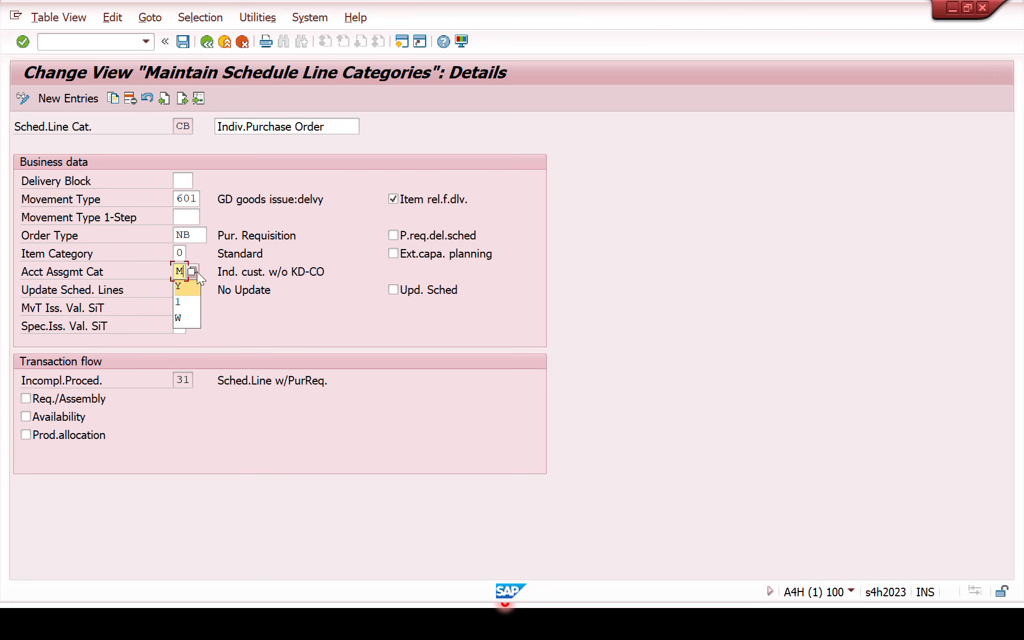
{"action": "left_click", "coordinate": [251, 291]}
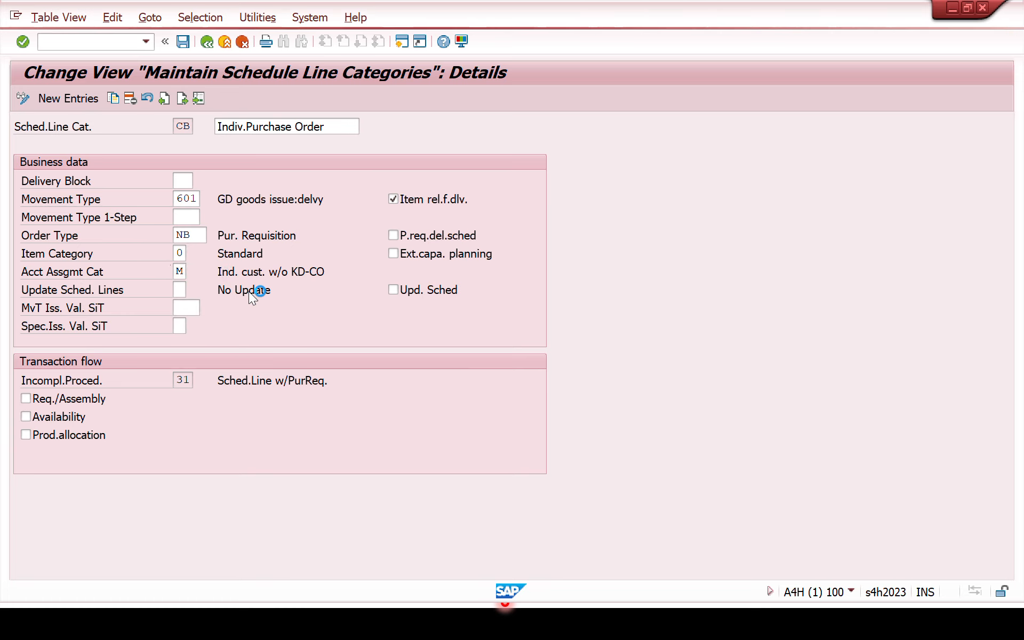
{"action": "key", "text": "F4"}
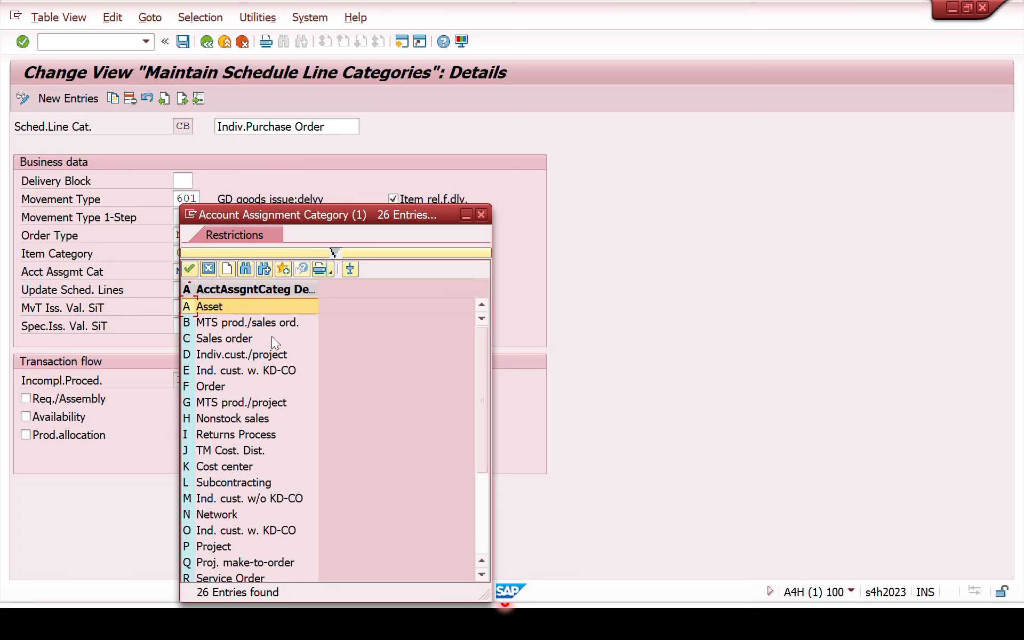
{"action": "left_click_drag", "start_coordinate": [281, 209], "coordinate": [292, 144]}
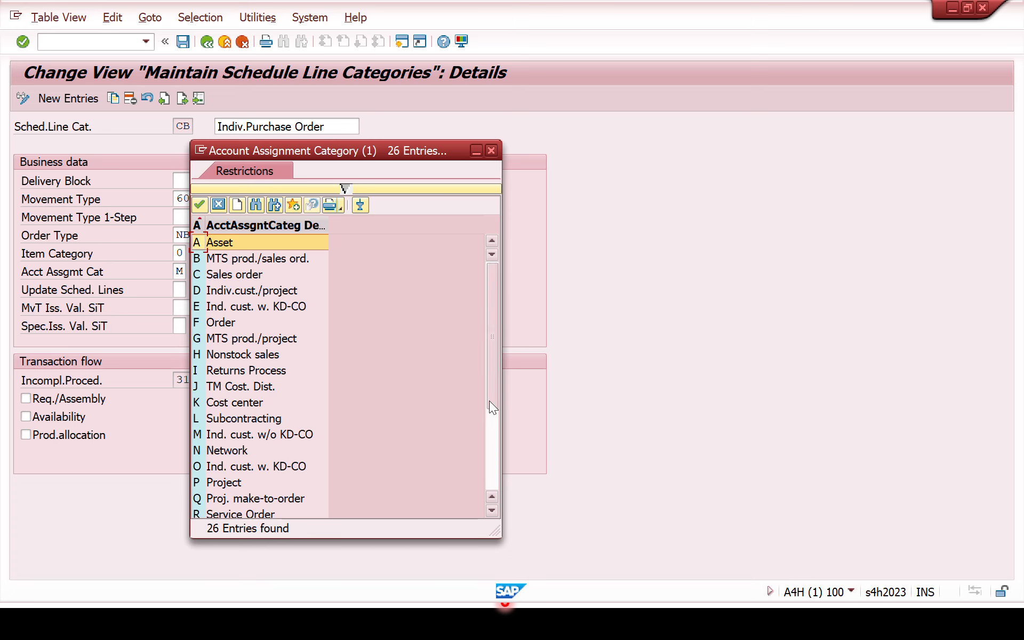
{"action": "left_click_drag", "start_coordinate": [490, 401], "coordinate": [494, 472]}
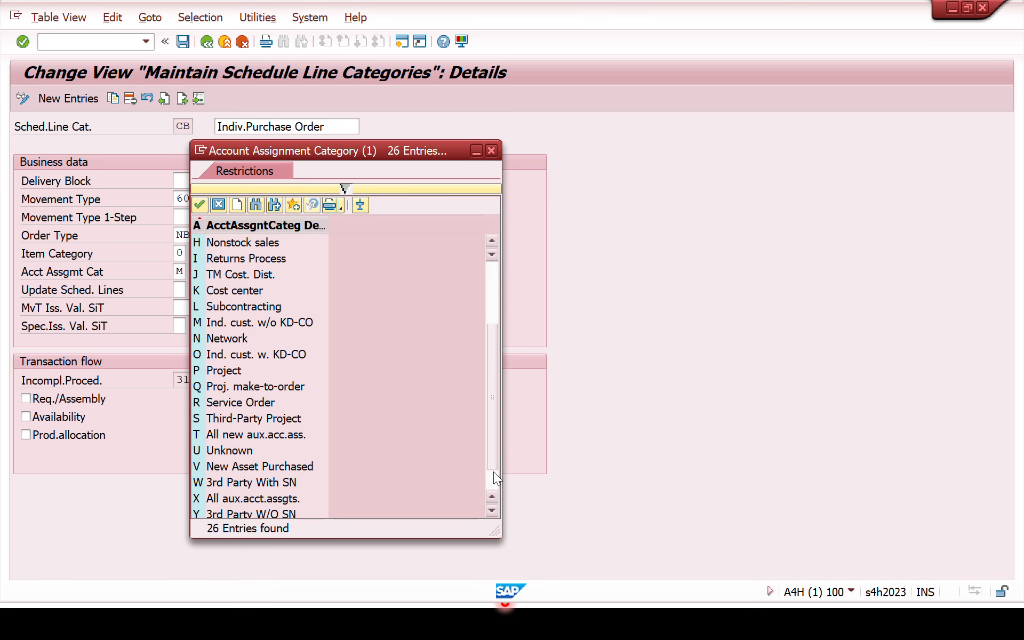
{"action": "left_click", "coordinate": [495, 149]}
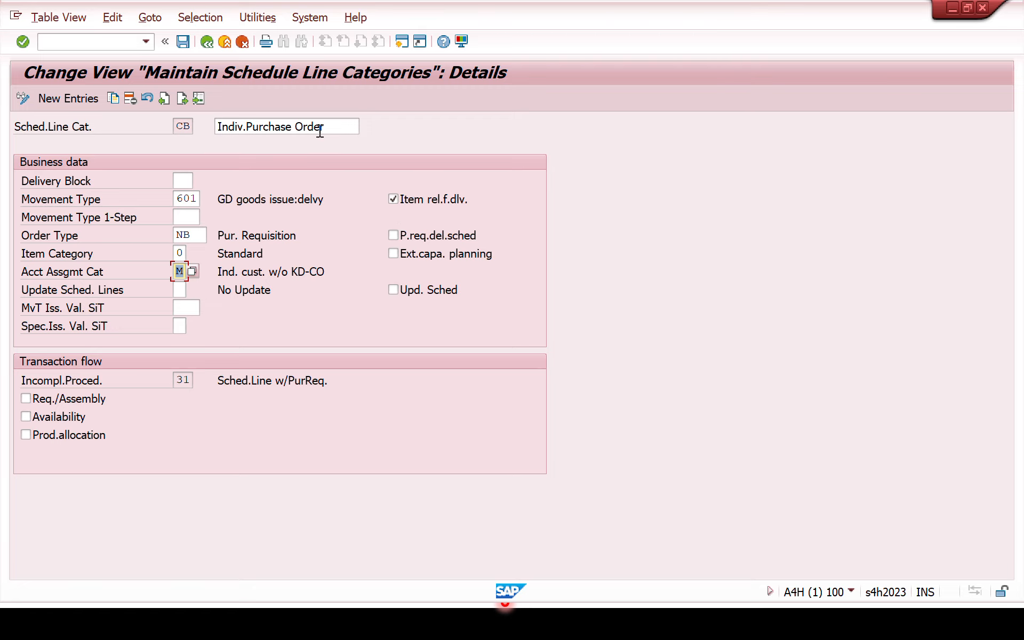
Step: Compare the details of third-party schedule line category CS with those of category CB and return to the overview
{"action": "left_click", "coordinate": [206, 42]}
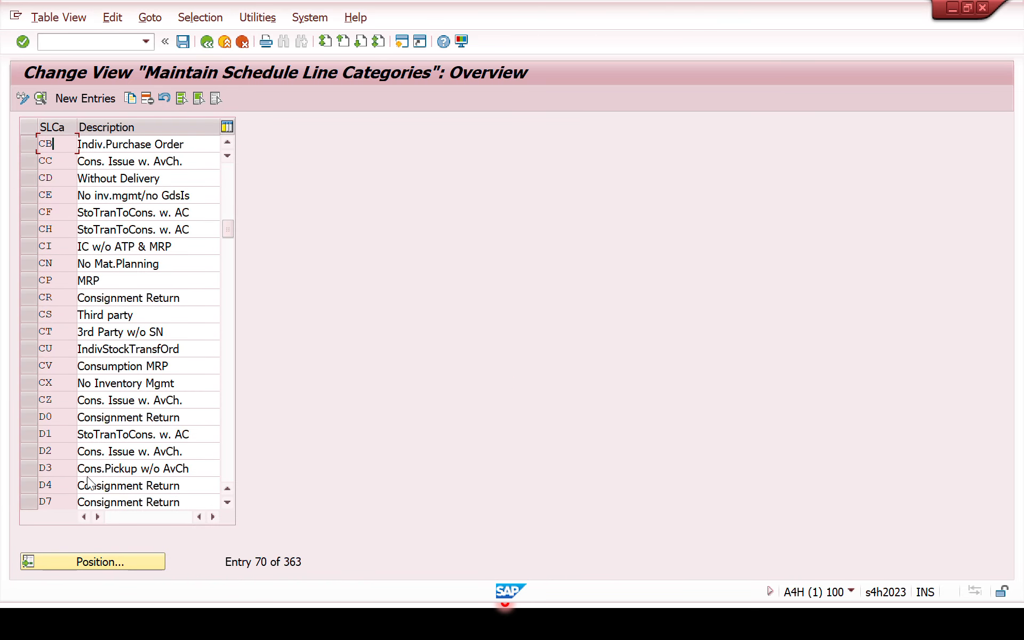
{"action": "double_click", "coordinate": [65, 315]}
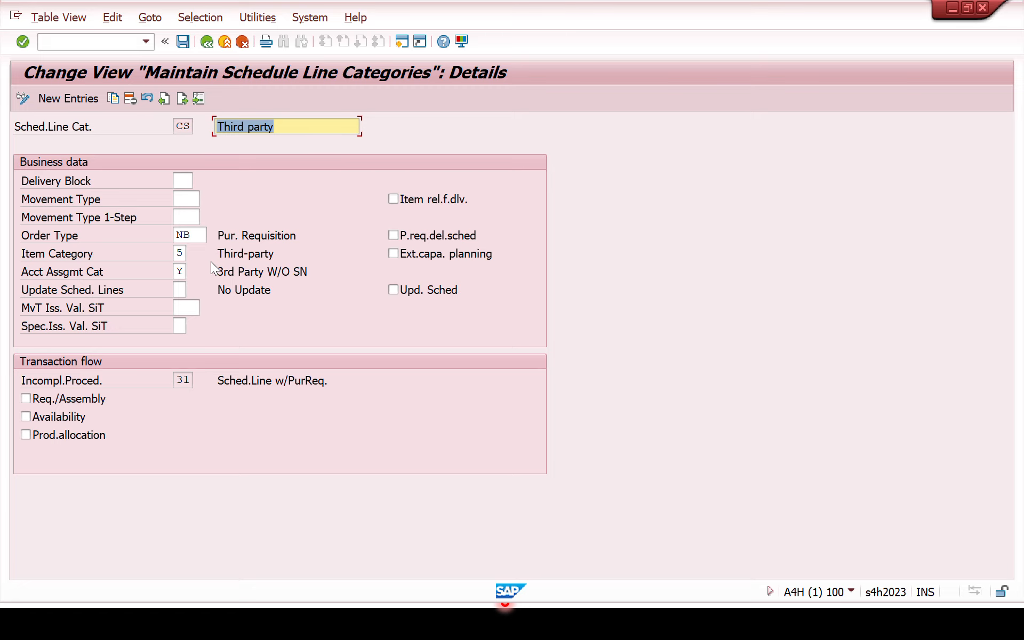
{"action": "left_click", "coordinate": [190, 215]}
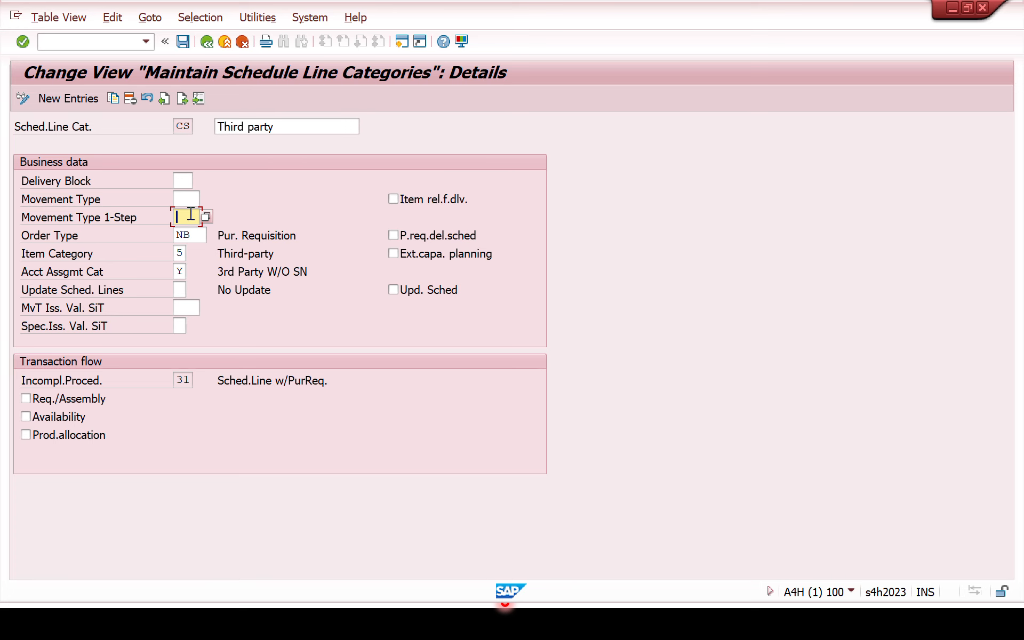
{"action": "left_click", "coordinate": [207, 42]}
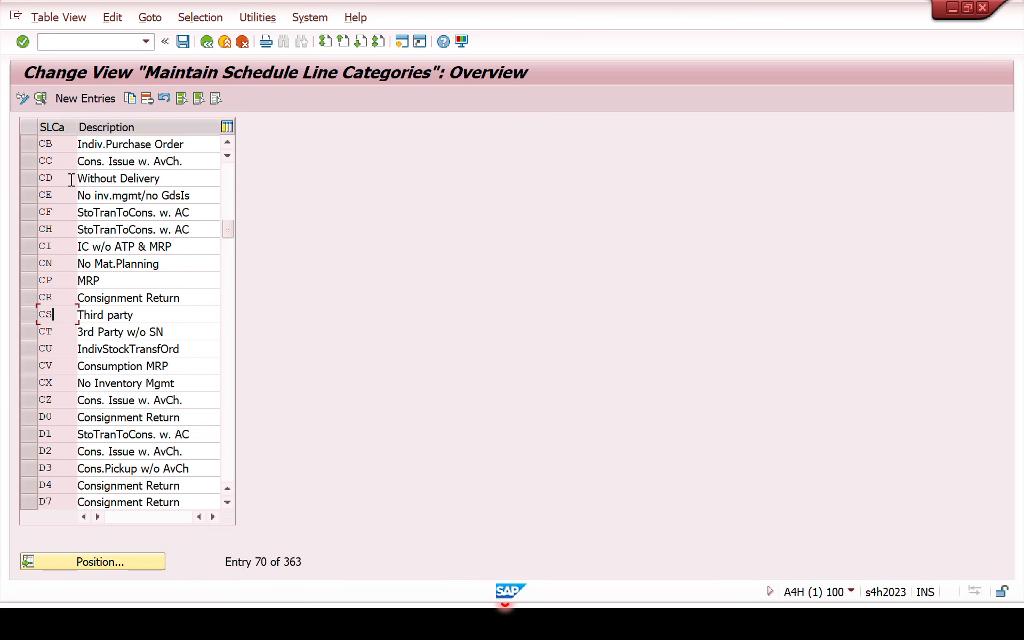
{"action": "double_click", "coordinate": [64, 143]}
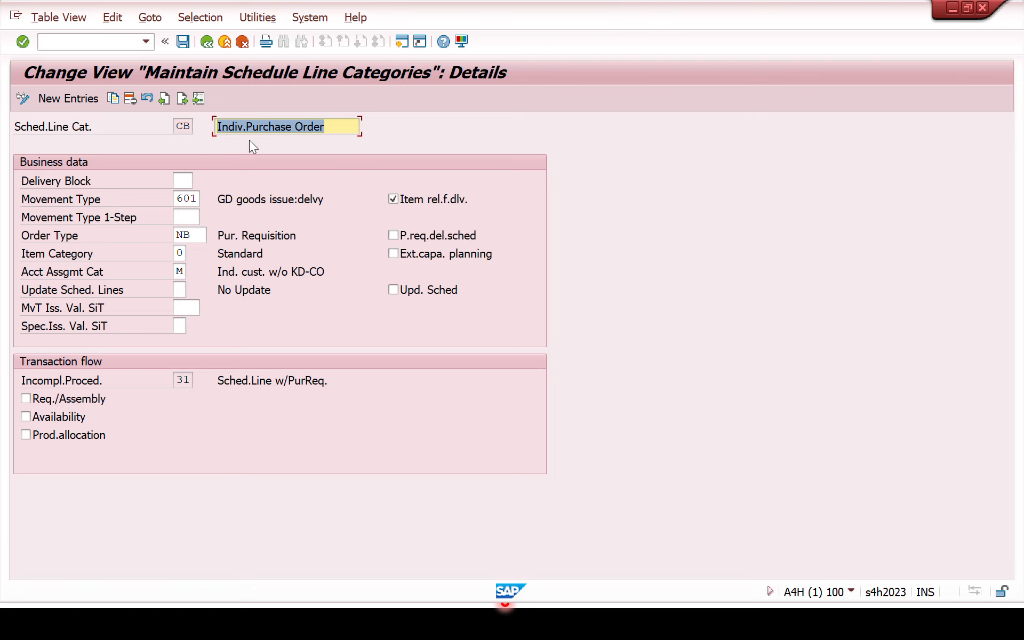
{"action": "left_click", "coordinate": [207, 42]}
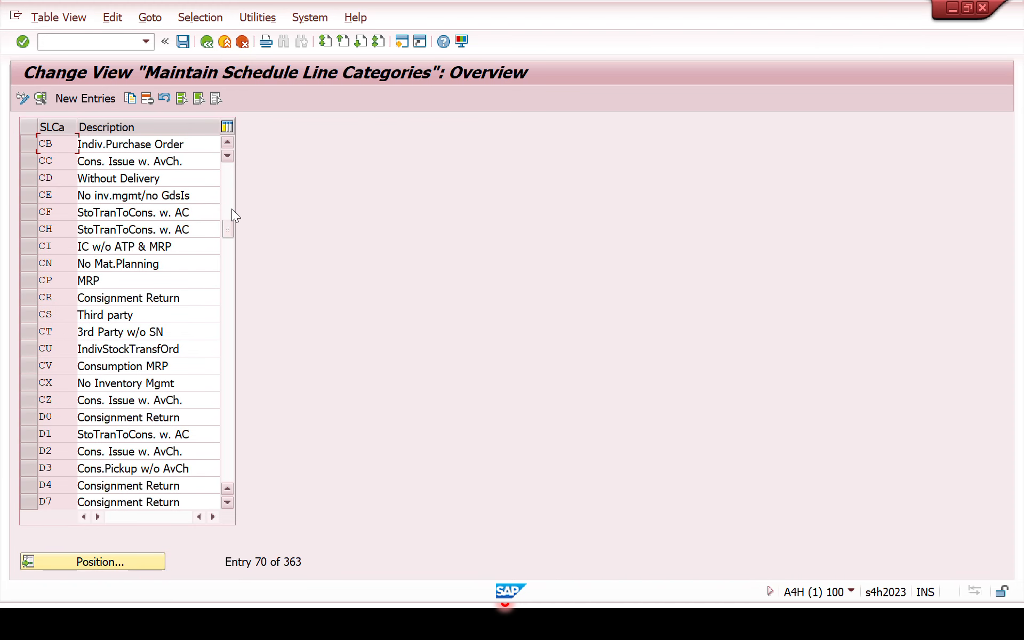
Step: Open the schedule line category assignment transaction VOV5 and locate the entries for item category TAB
{"action": "left_click", "coordinate": [96, 39]}
{"action": "type", "text": "/NVOV5"}
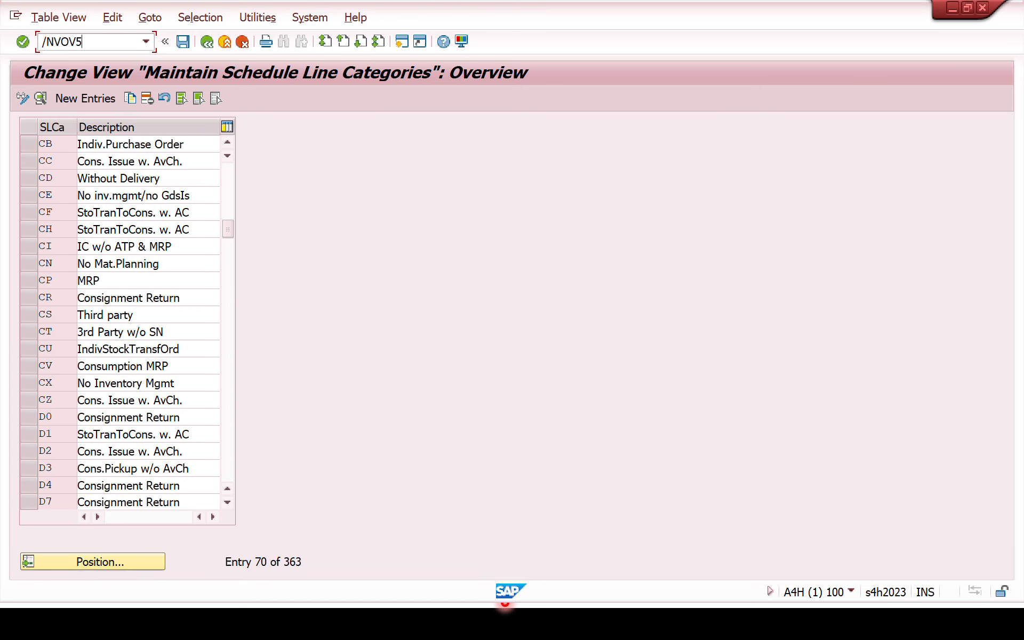
{"action": "key", "text": "Return"}
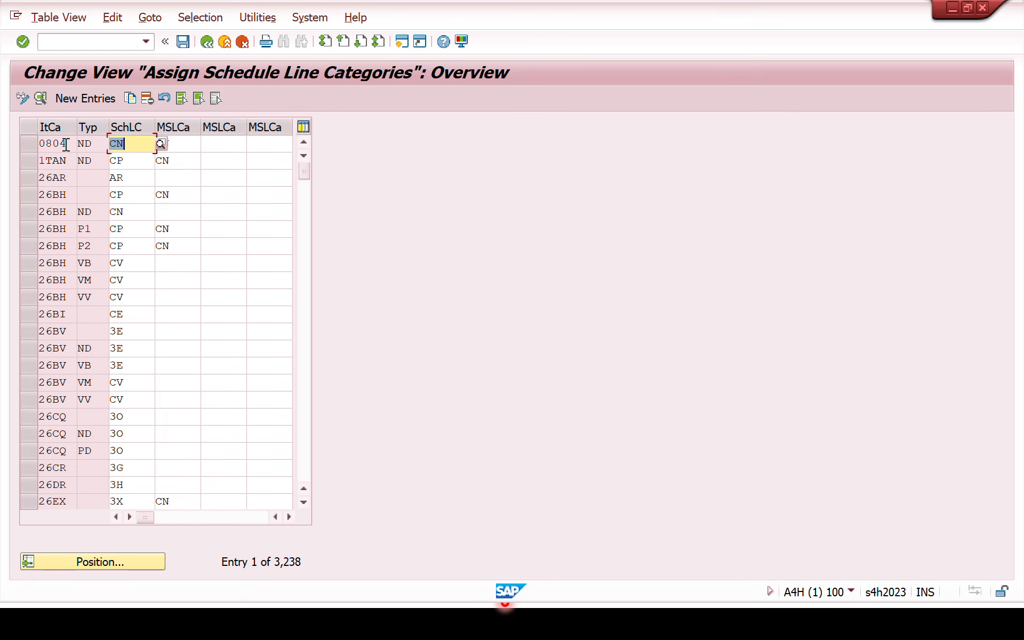
{"action": "left_click", "coordinate": [101, 563]}
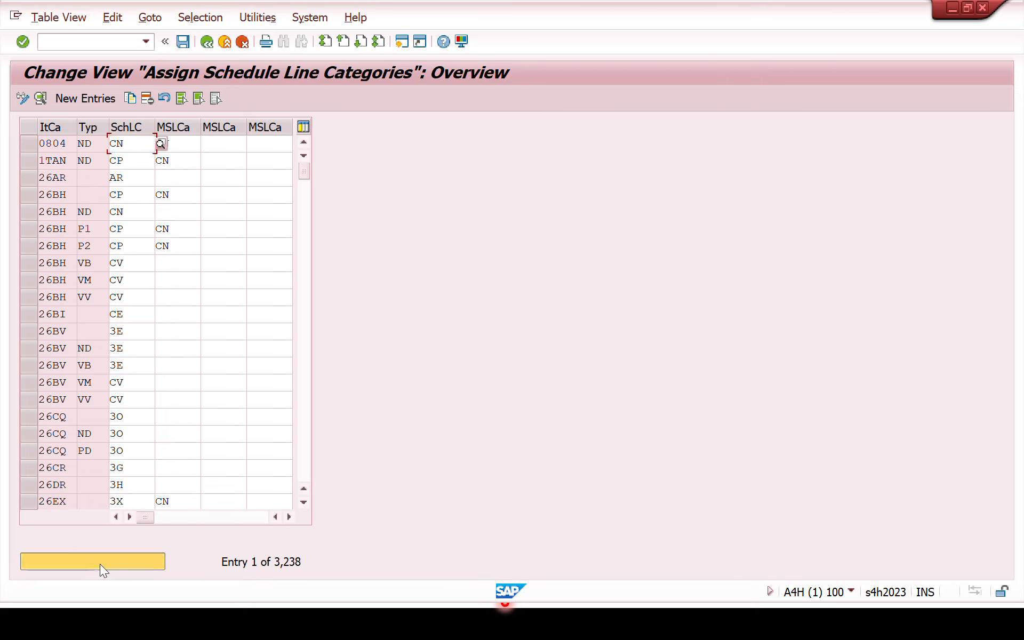
{"action": "type", "text": "TAB"}
{"action": "key", "text": "Return"}
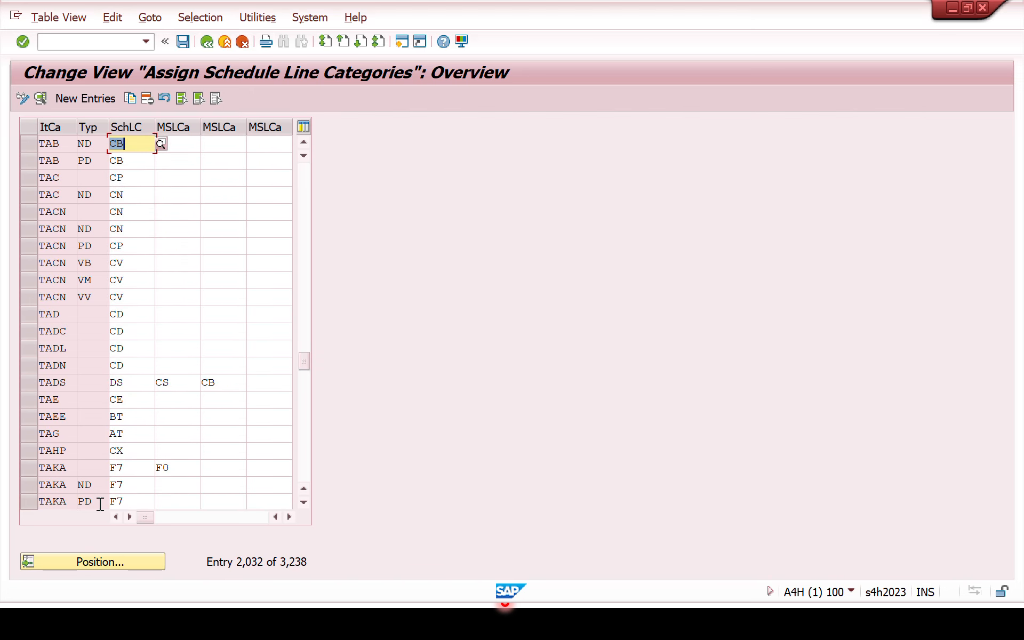
Step: Examine the TAB entries for MRP types ND and PD with their assigned schedule line category, including the list of MRP types
{"action": "left_click", "coordinate": [101, 143]}
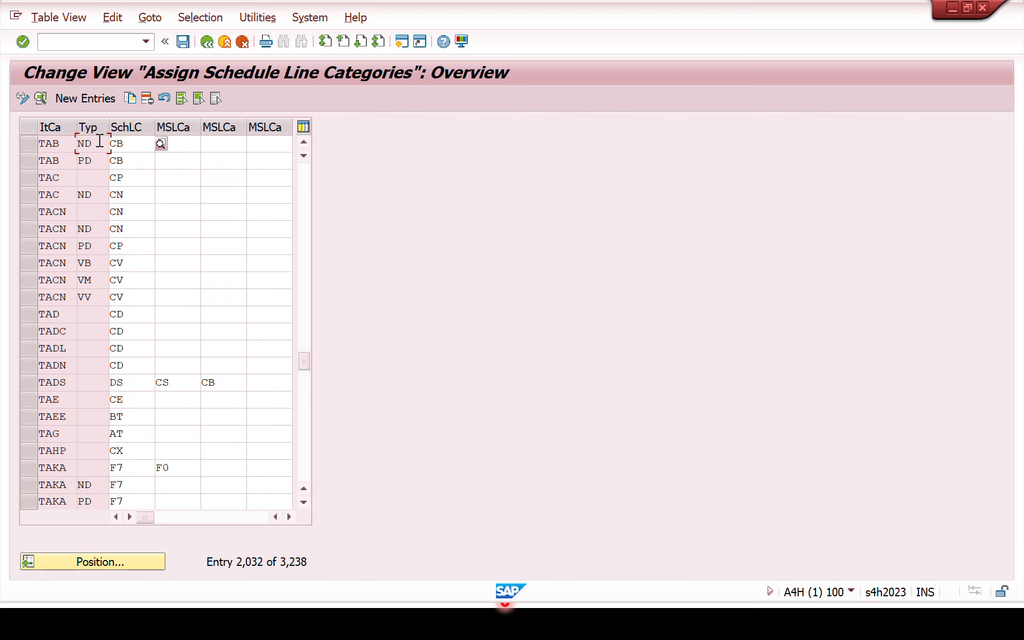
{"action": "left_click", "coordinate": [115, 143]}
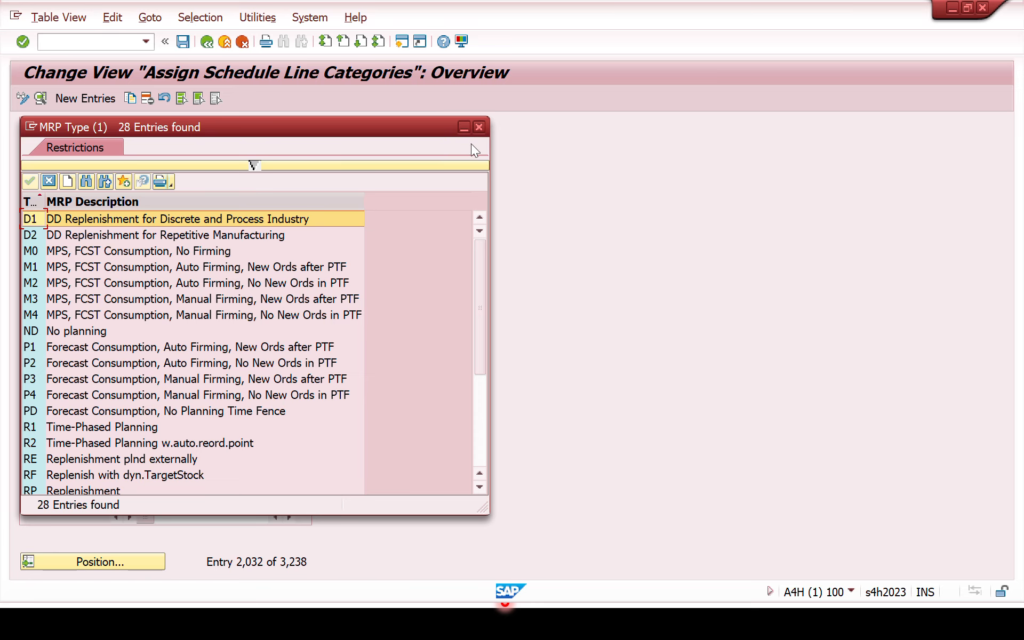
{"action": "left_click", "coordinate": [480, 127]}
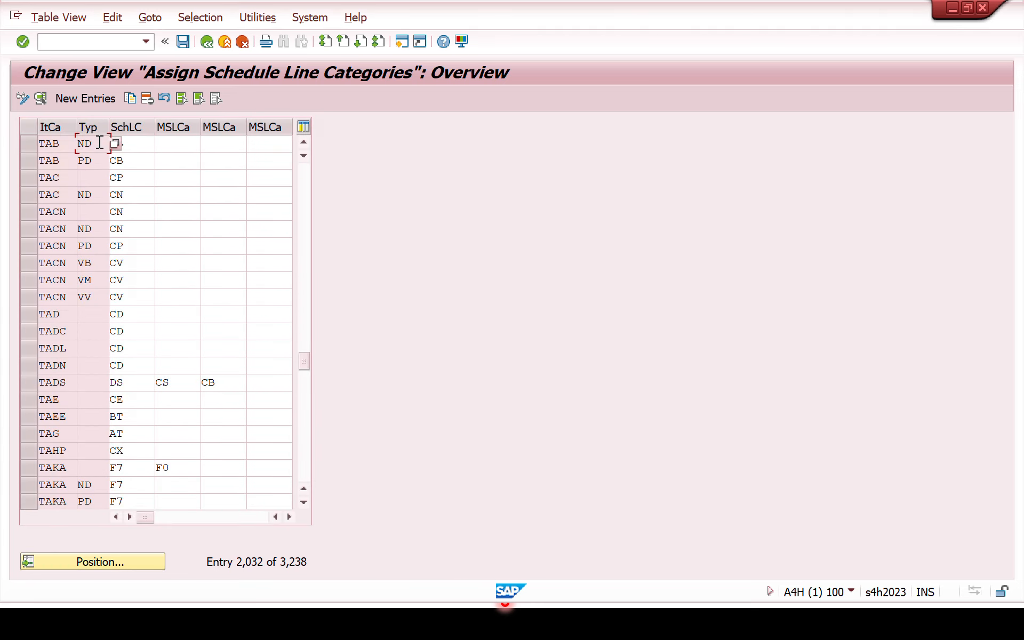
{"action": "left_click", "coordinate": [139, 142]}
{"action": "left_click", "coordinate": [138, 160]}
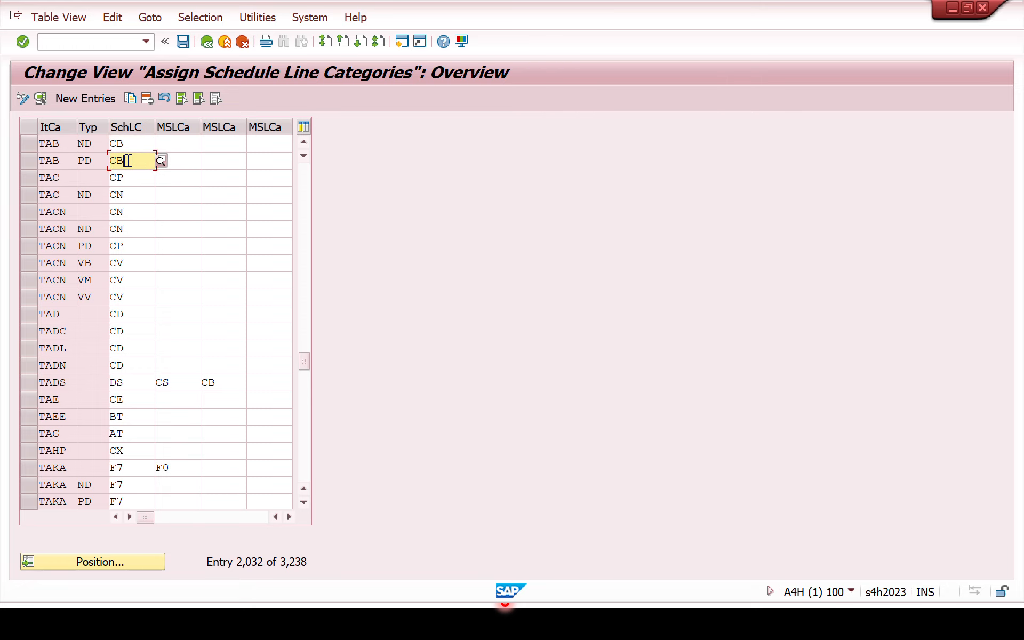
{"action": "left_click", "coordinate": [31, 140]}
{"action": "left_click", "coordinate": [105, 147]}
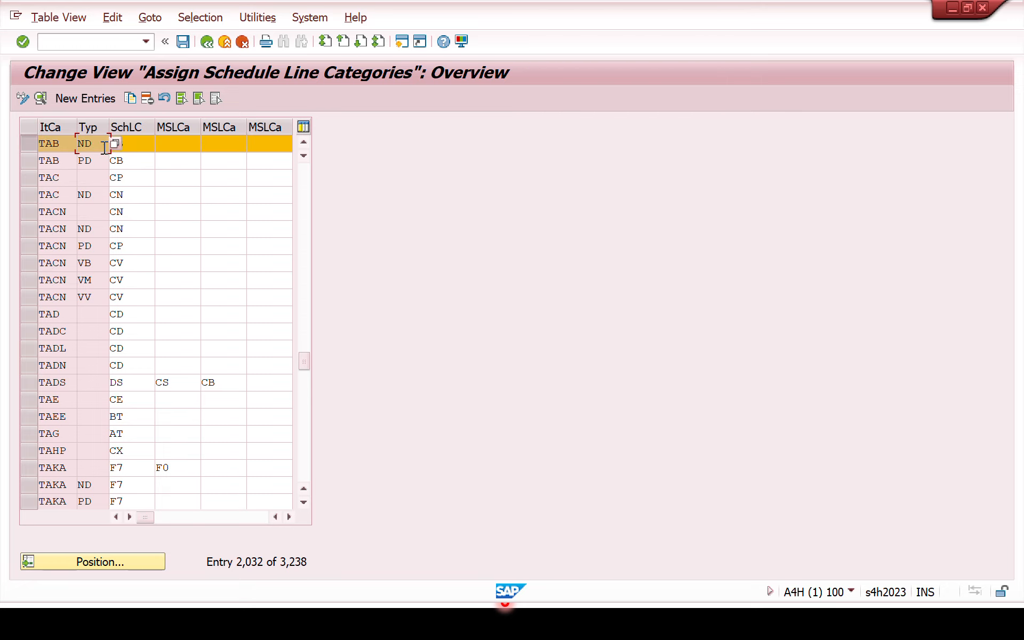
{"action": "left_click", "coordinate": [106, 160]}
{"action": "left_click", "coordinate": [138, 143]}
{"action": "left_click", "coordinate": [92, 143]}
Step: Switch to the Word document, check the requirement class and requirement type steps for individual purchase orders, and return to SAP
{"action": "key", "text": "alt+Tab"}
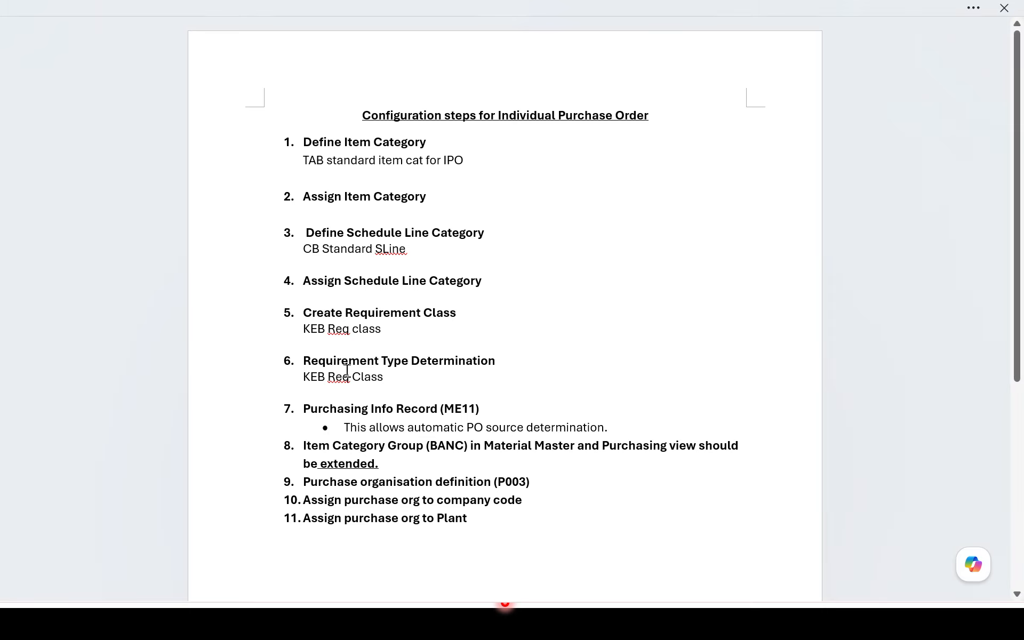
{"action": "left_click", "coordinate": [393, 371]}
{"action": "key", "text": "alt+Tab"}
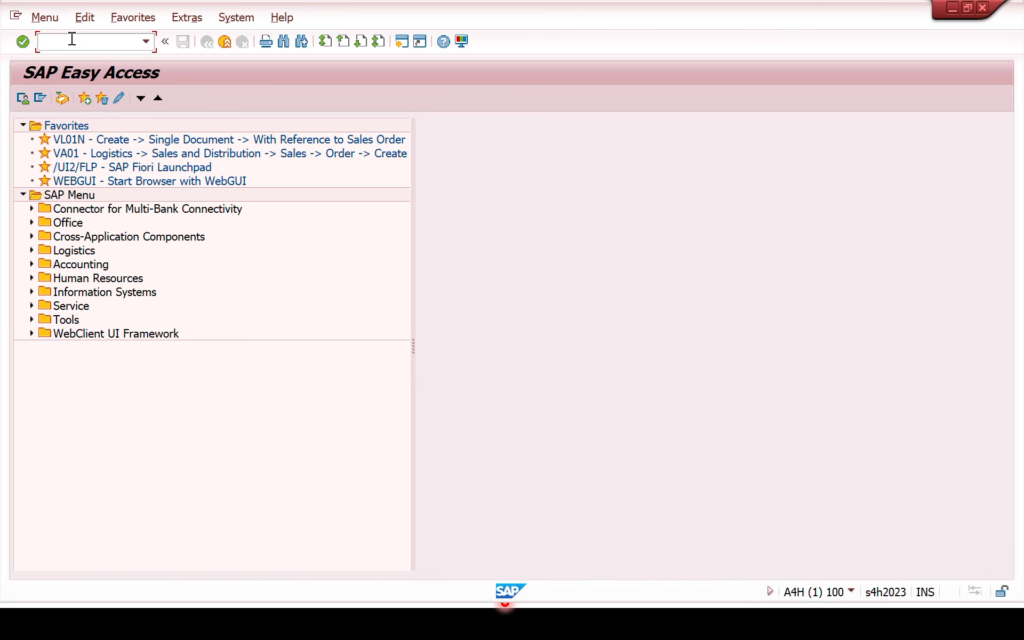
Step: Open the SPRO customizing guide and start Configure Requirement Classes under Sales and Distribution, Basic Functions, Transfer of Requirements
{"action": "type", "text": "SPRO"}
{"action": "key", "text": "Return"}
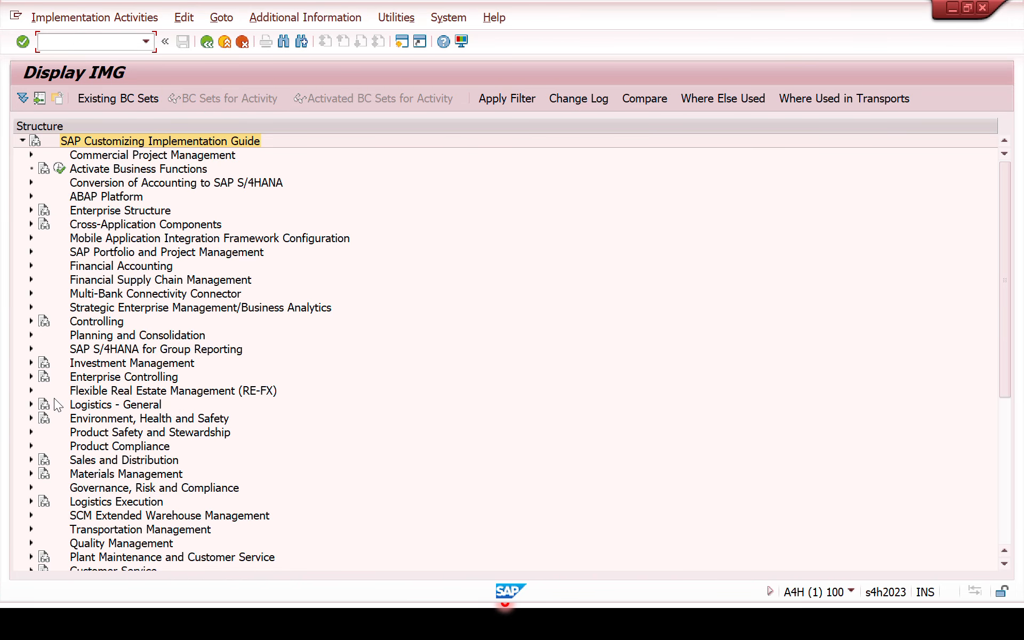
{"action": "left_click", "coordinate": [31, 460]}
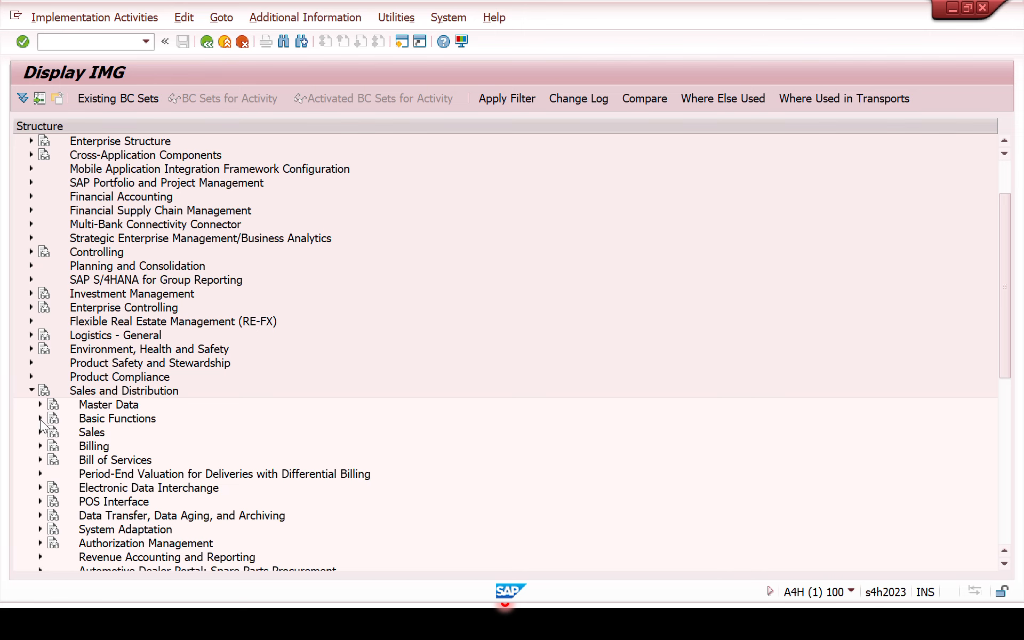
{"action": "left_click", "coordinate": [40, 419]}
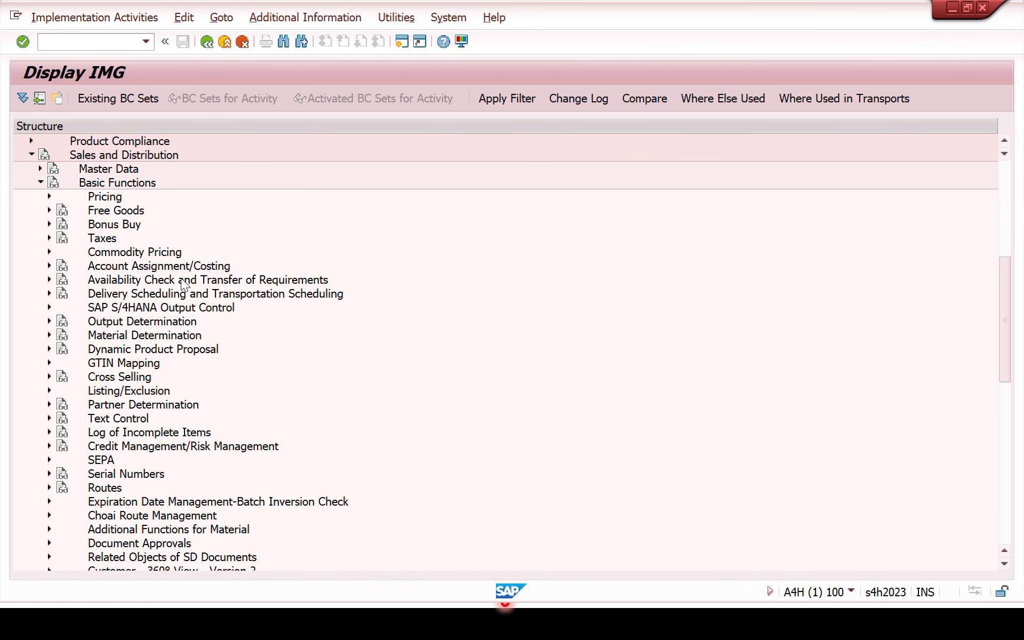
{"action": "left_click", "coordinate": [49, 278]}
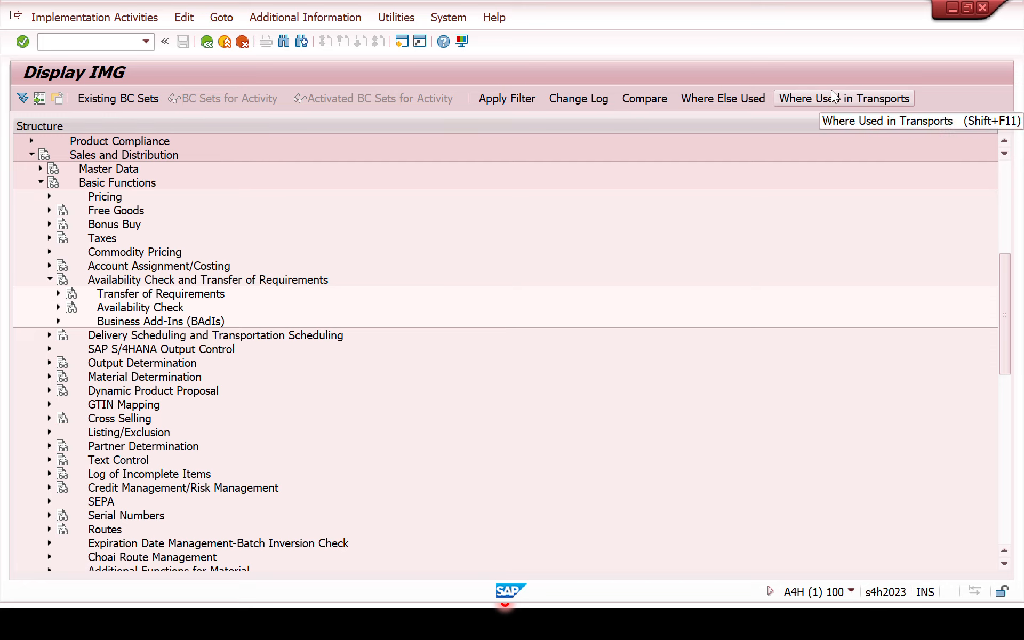
{"action": "left_click", "coordinate": [59, 293]}
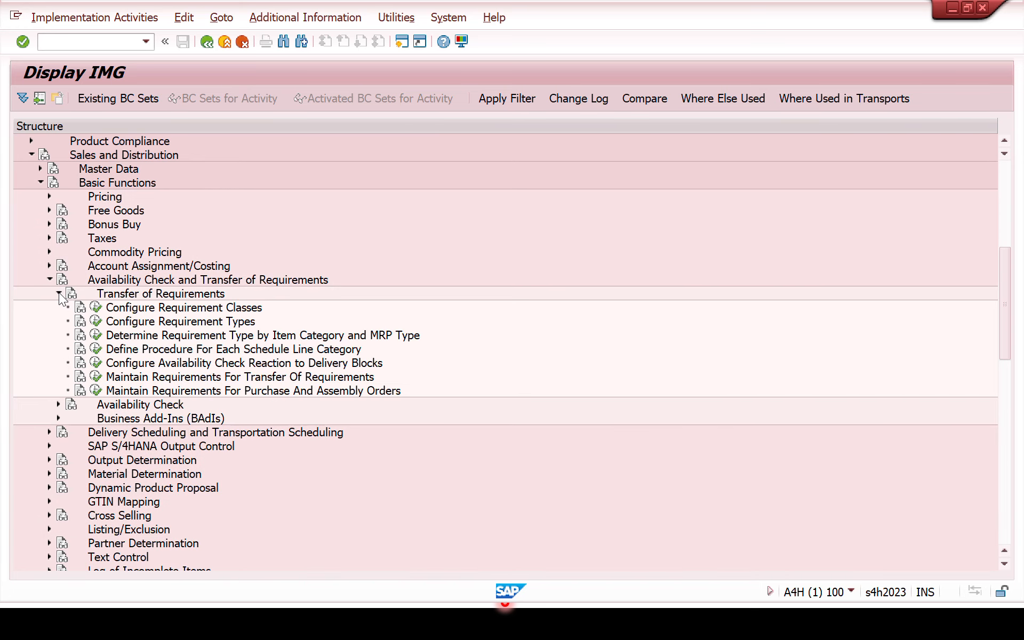
{"action": "left_click", "coordinate": [96, 308]}
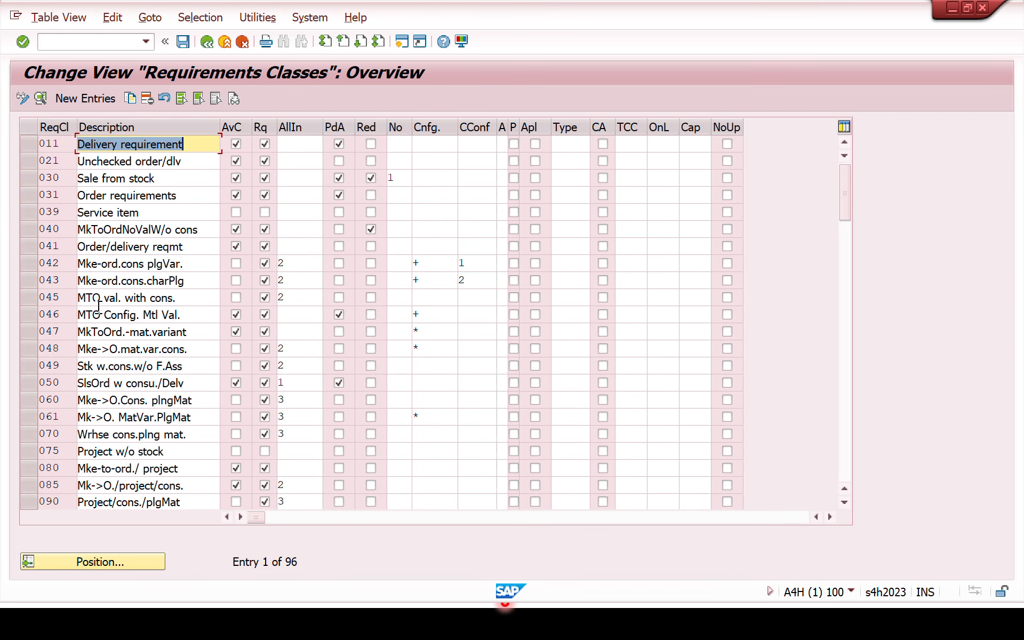
Step: Locate requirements class KEB in the overview and display its details
{"action": "left_click", "coordinate": [124, 566]}
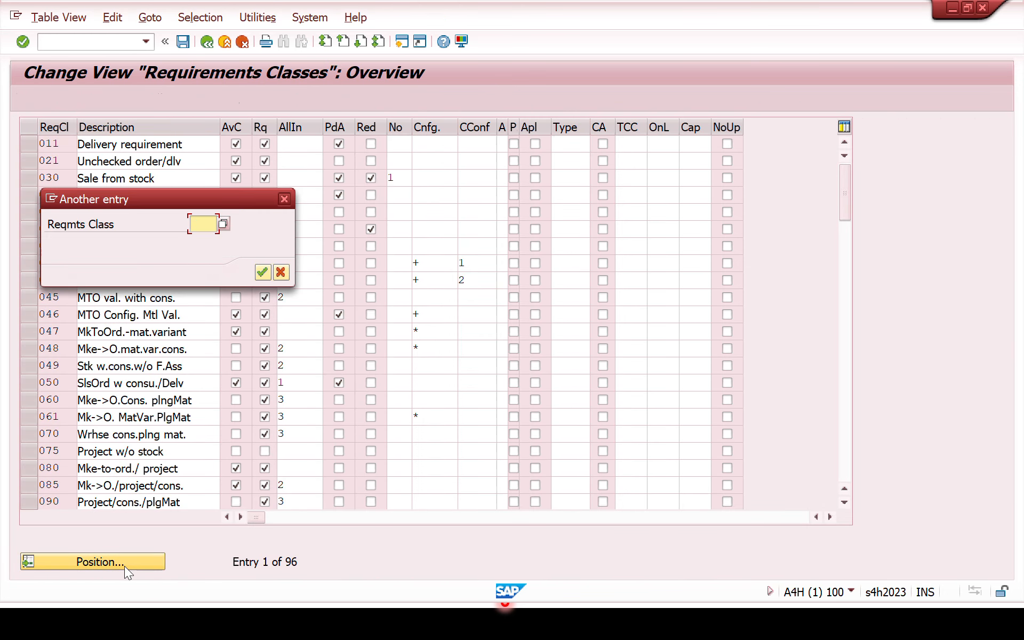
{"action": "type", "text": "KEB"}
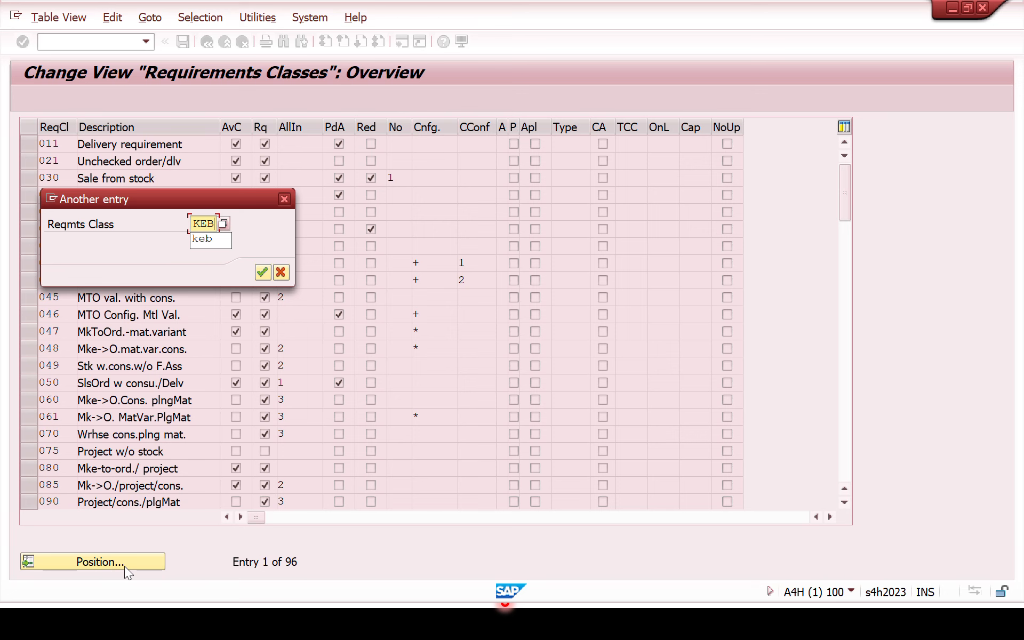
{"action": "key", "text": "Return"}
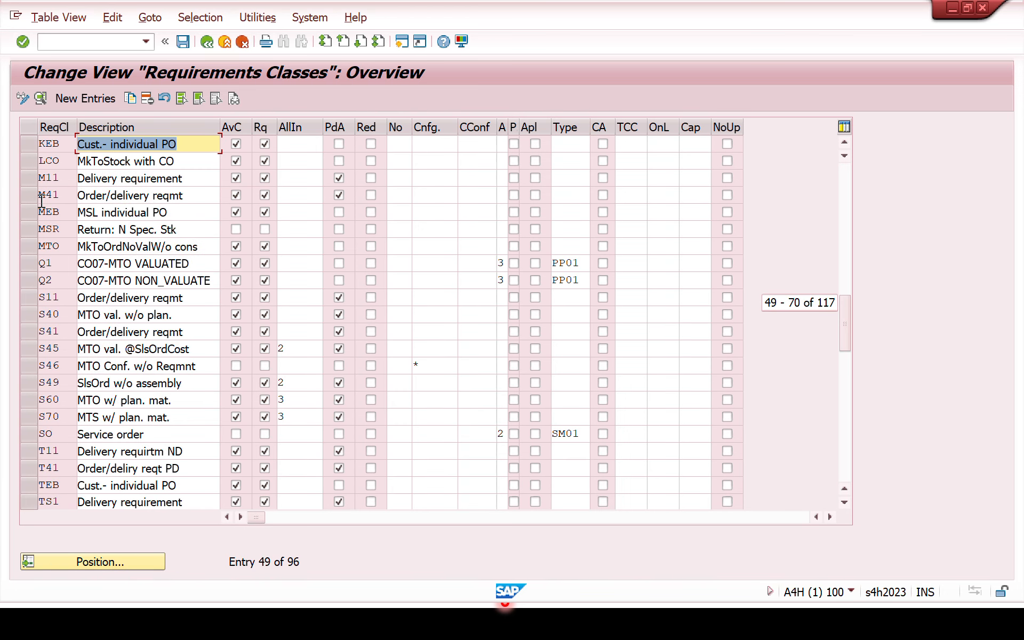
{"action": "double_click", "coordinate": [65, 143]}
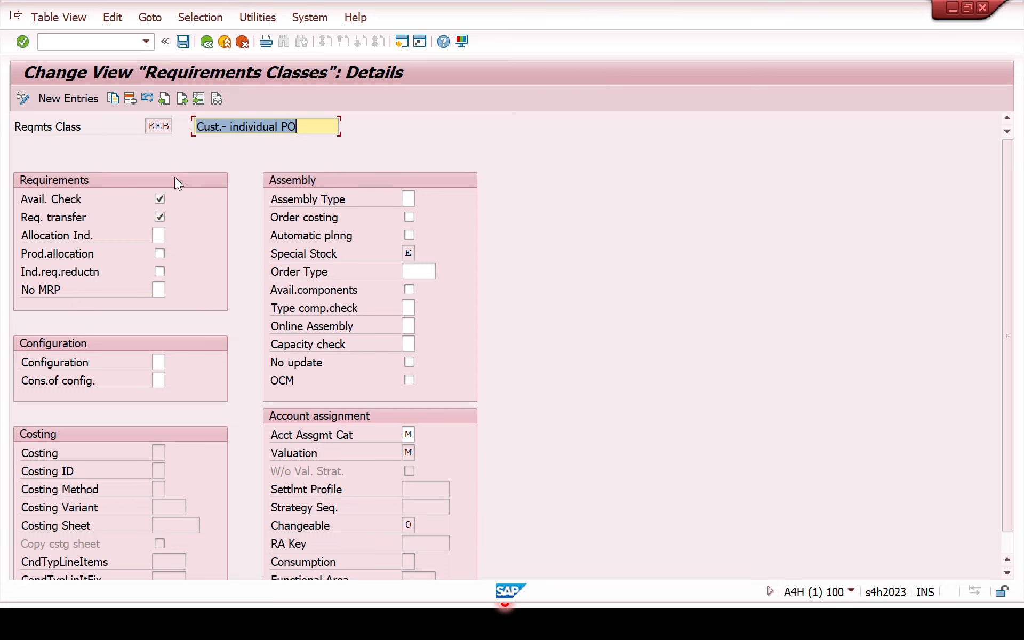
Step: Review the Req. transfer setting of requirements class KEB and the list of possible special stock indicators
{"action": "left_click", "coordinate": [159, 217]}
{"action": "left_click", "coordinate": [411, 253]}
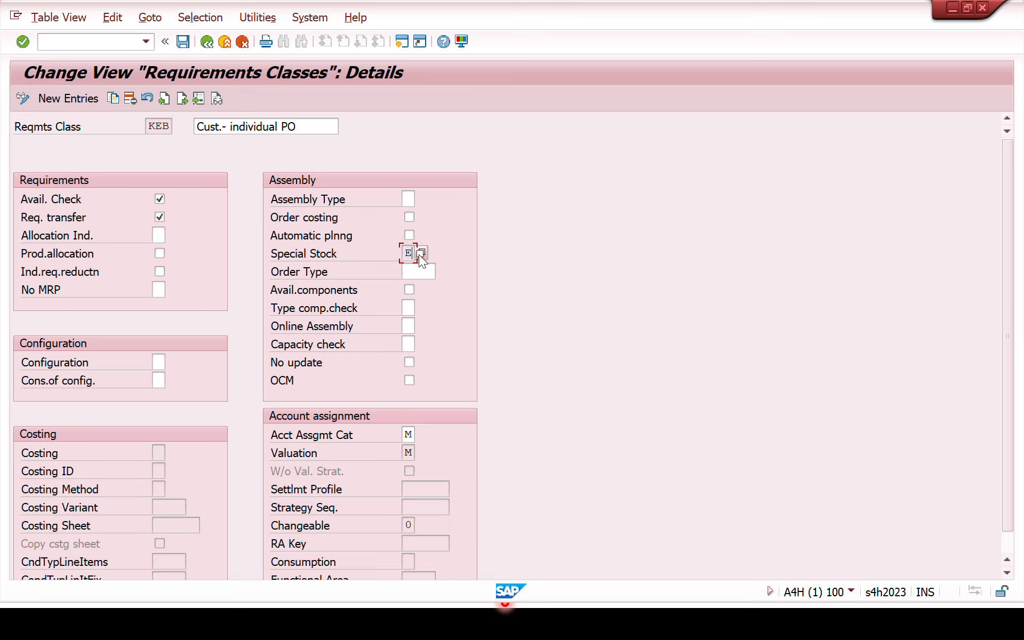
{"action": "left_click", "coordinate": [421, 253]}
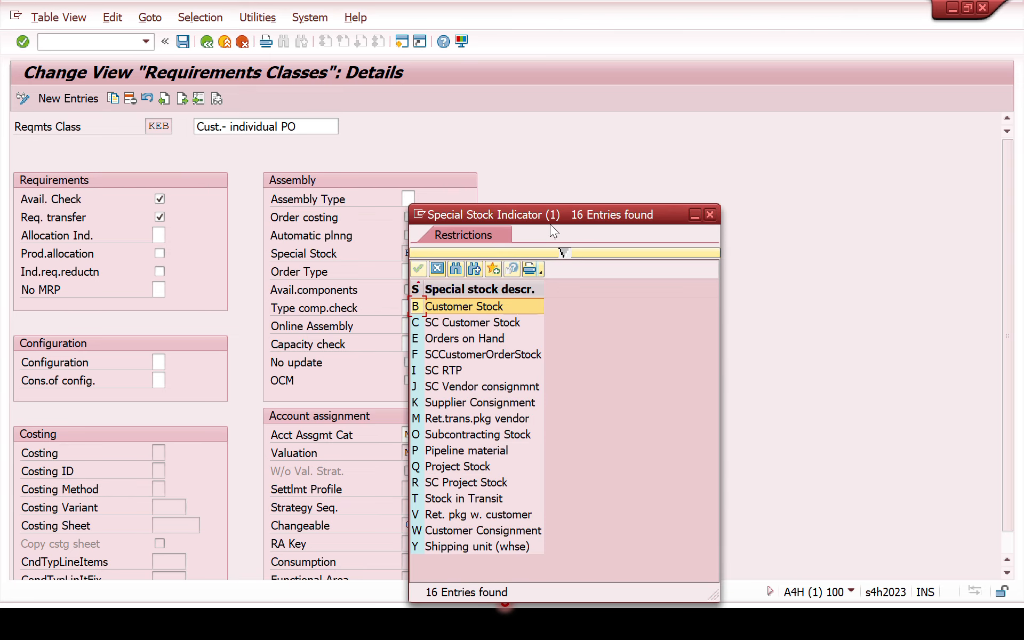
{"action": "left_click_drag", "start_coordinate": [553, 216], "coordinate": [626, 161]}
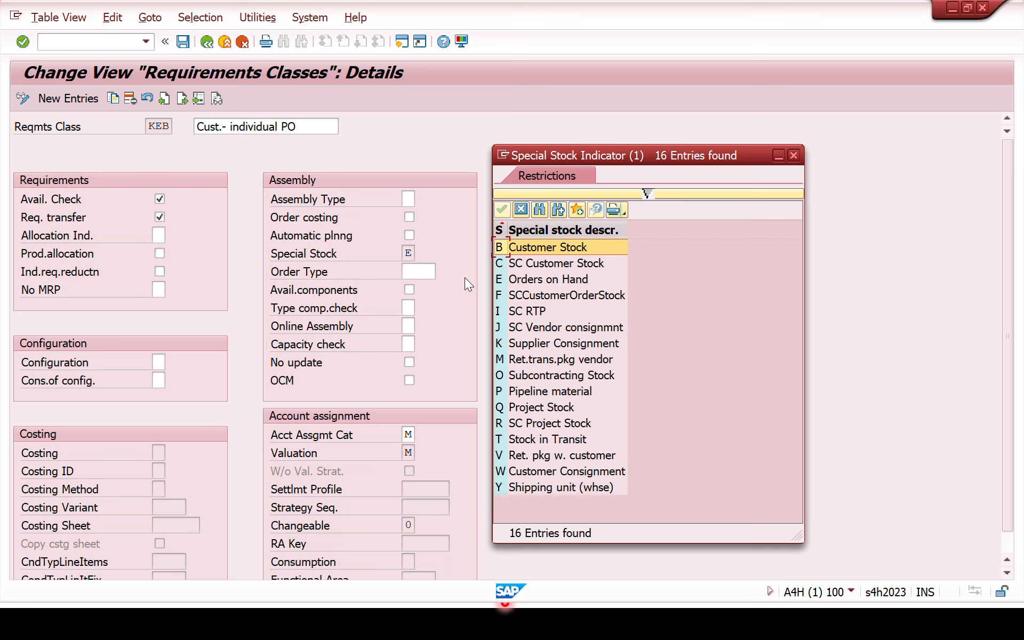
{"action": "left_click", "coordinate": [795, 156]}
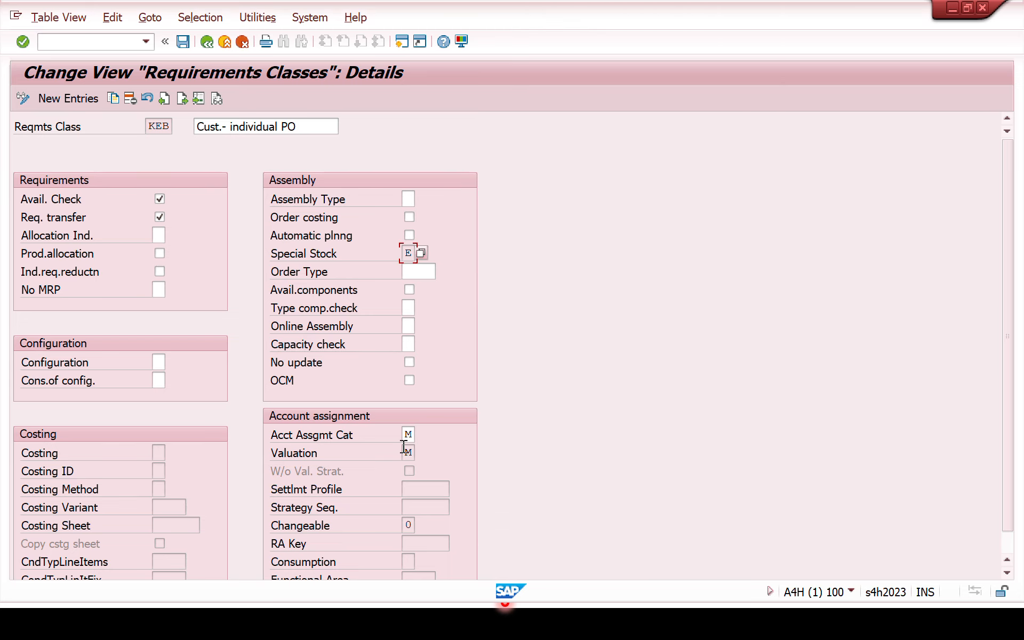
Step: Review the possible account assignment categories for requirements class KEB and return to the customizing guide
{"action": "left_click", "coordinate": [416, 434]}
{"action": "left_click", "coordinate": [421, 434]}
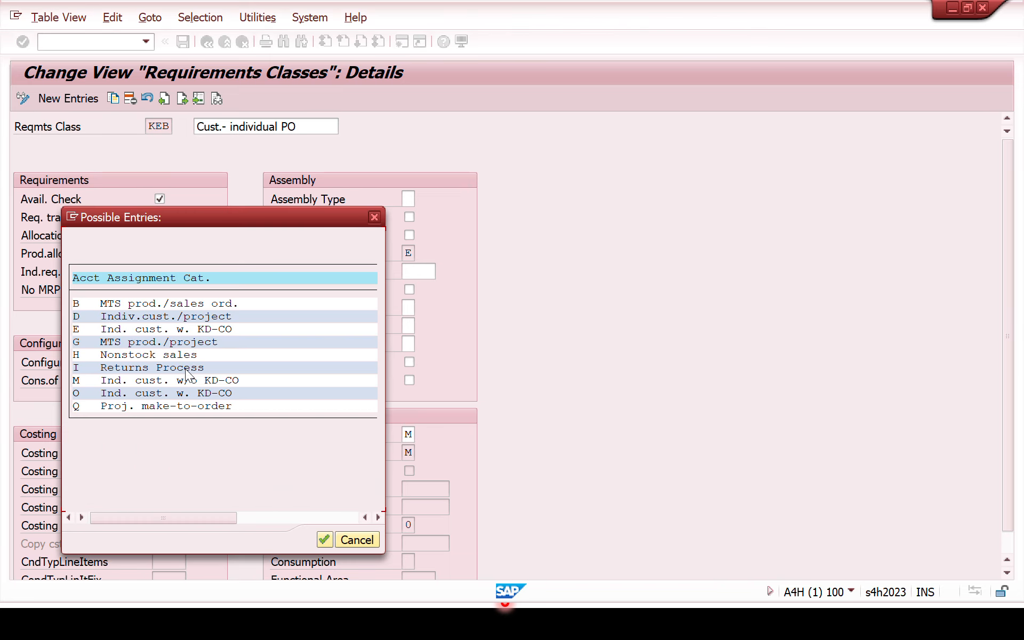
{"action": "left_click", "coordinate": [374, 216]}
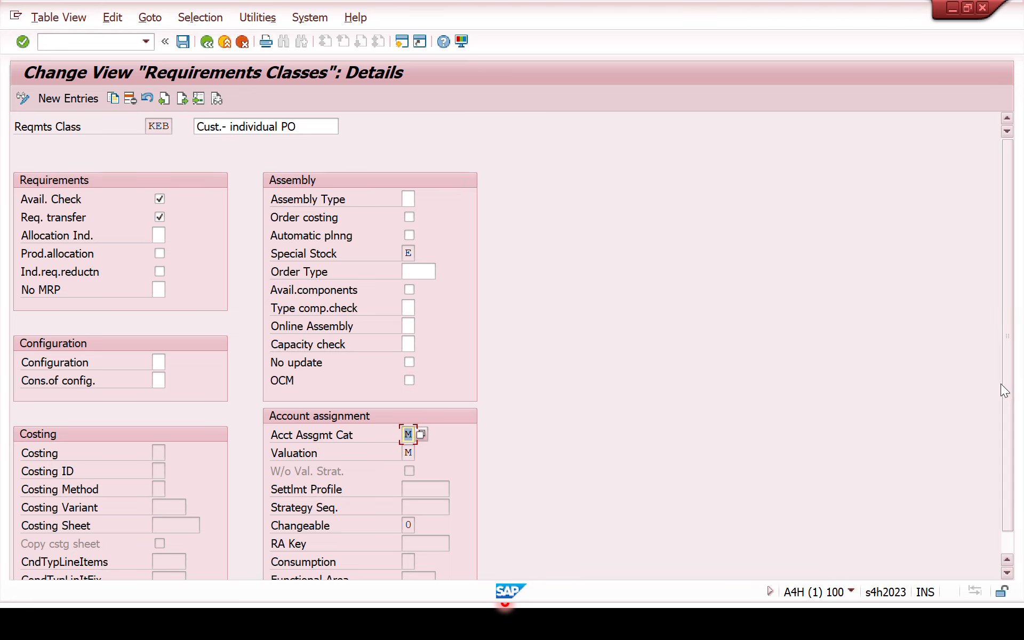
{"action": "scroll", "coordinate": [1010, 393], "scroll_direction": "down", "scroll_amount": 1}
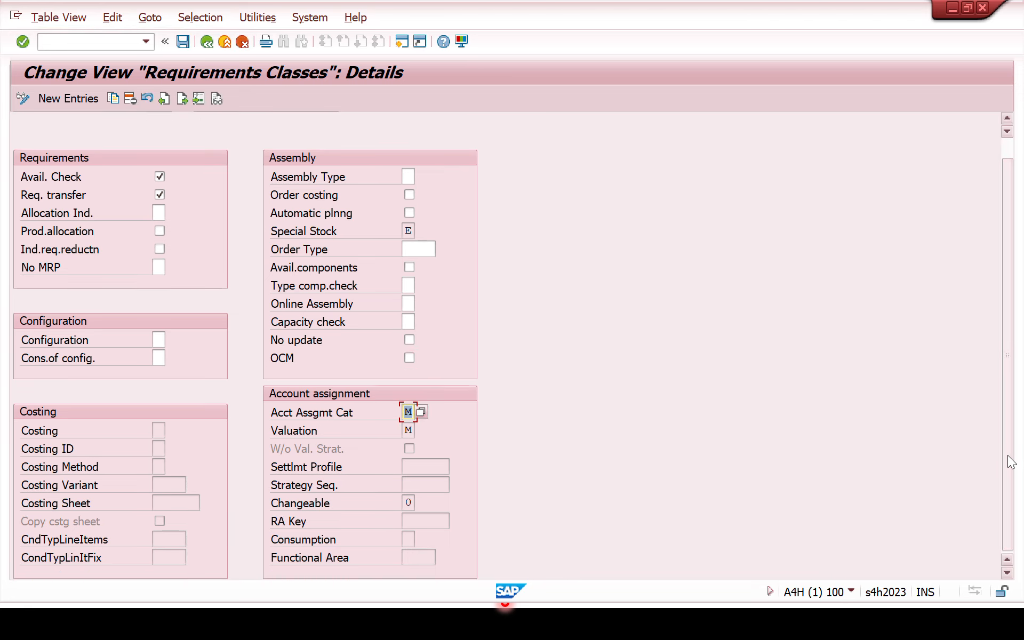
{"action": "left_click", "coordinate": [206, 43]}
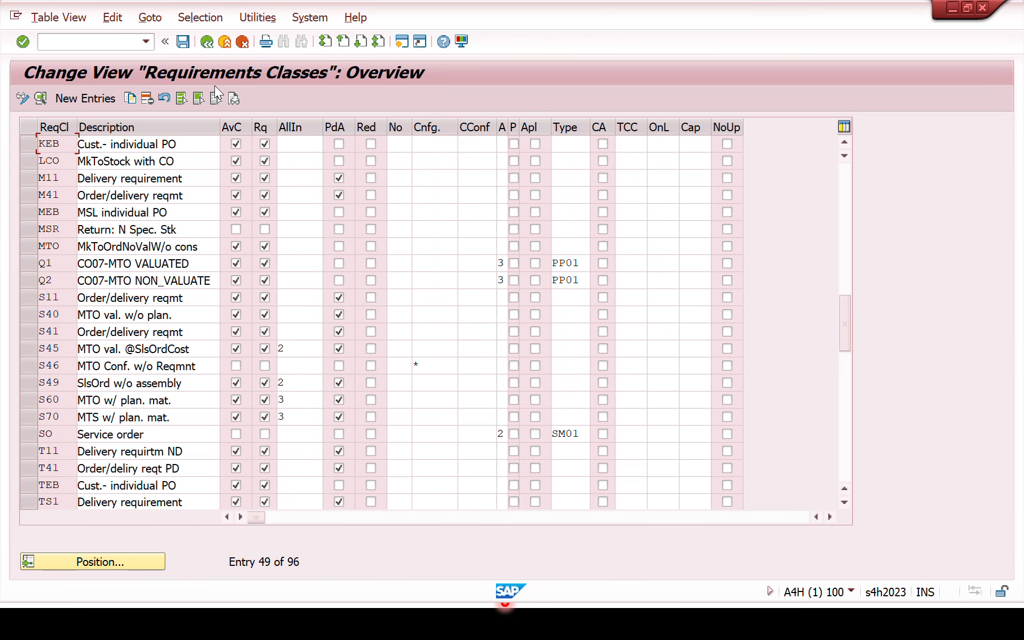
{"action": "left_click", "coordinate": [207, 42]}
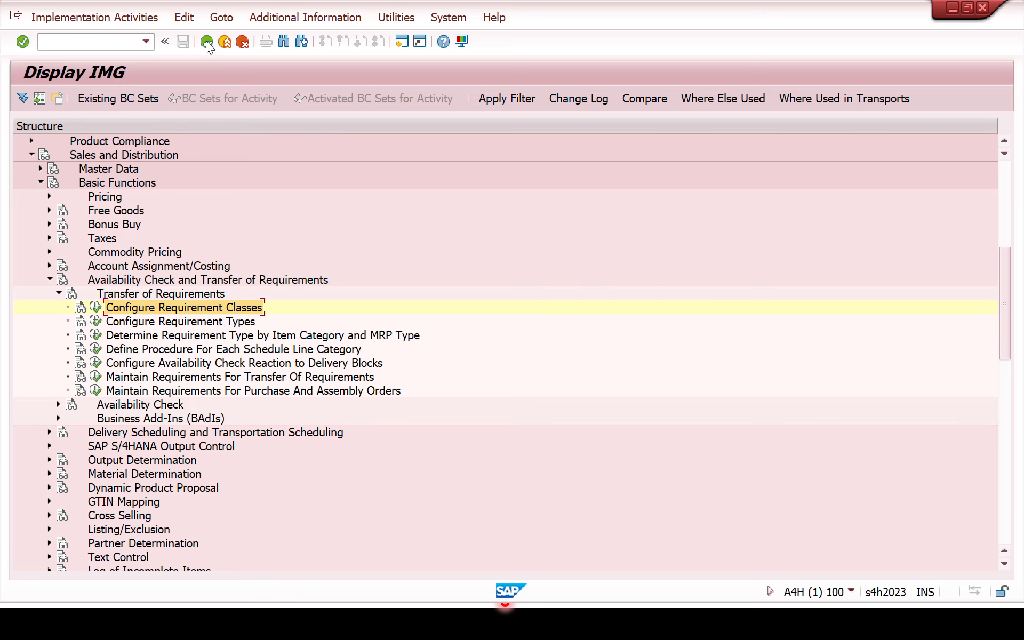
Step: In Configure Requirement Types, locate requirements type KEB, check its assigned requirements class, and return to the customizing guide
{"action": "left_click", "coordinate": [96, 321]}
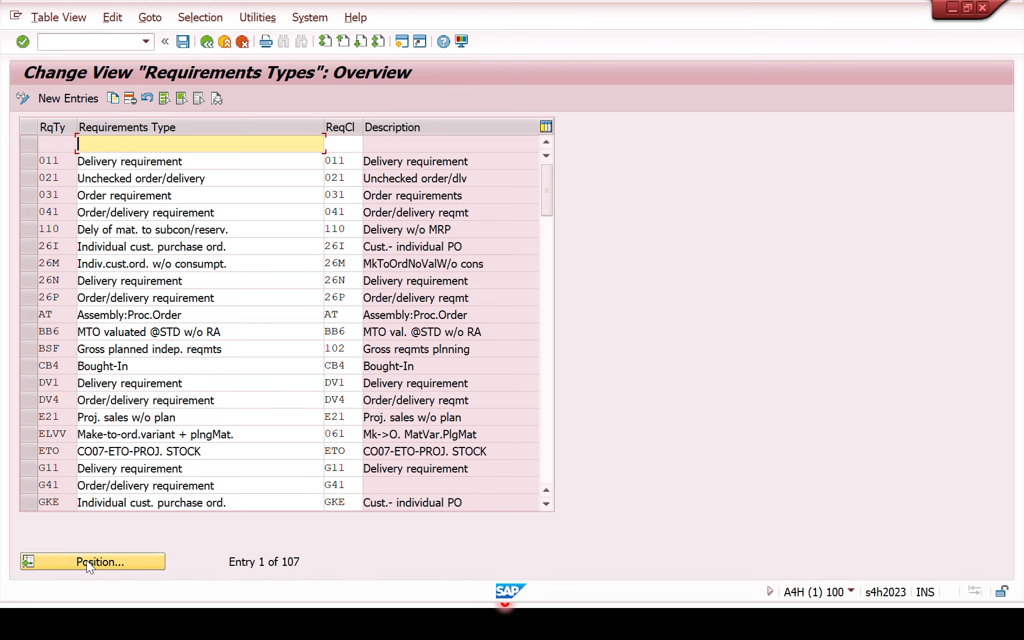
{"action": "left_click", "coordinate": [85, 559]}
{"action": "type", "text": "KEB"}
{"action": "key", "text": "Return"}
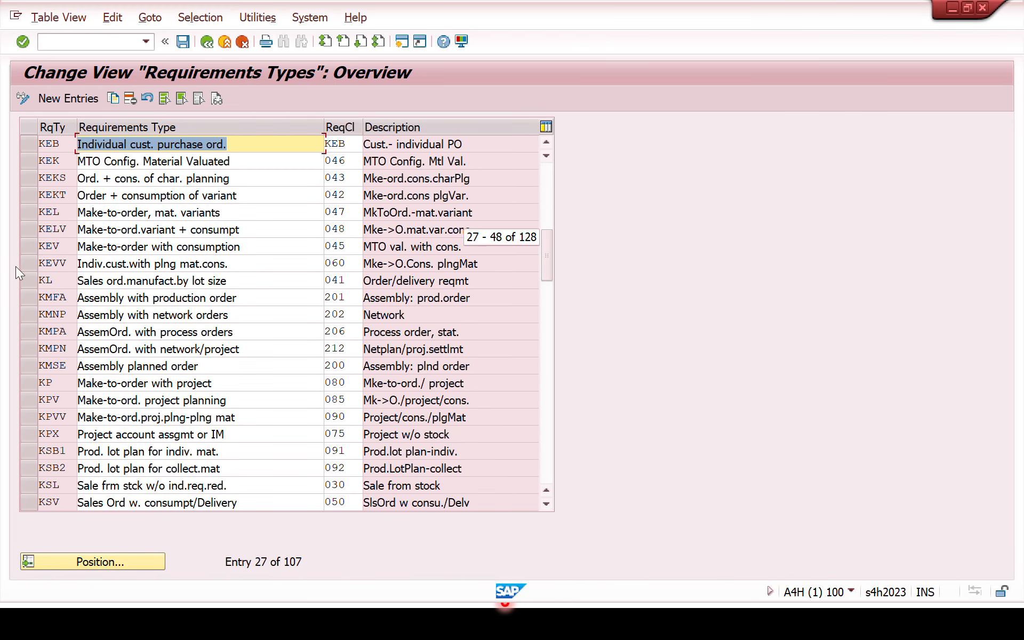
{"action": "left_click", "coordinate": [352, 149]}
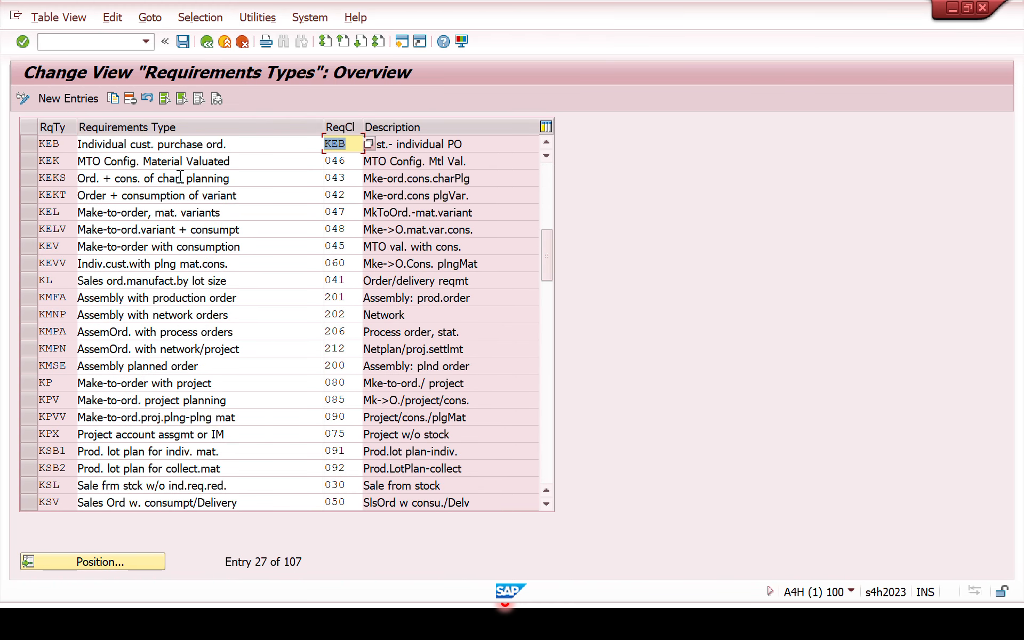
{"action": "left_click", "coordinate": [64, 145]}
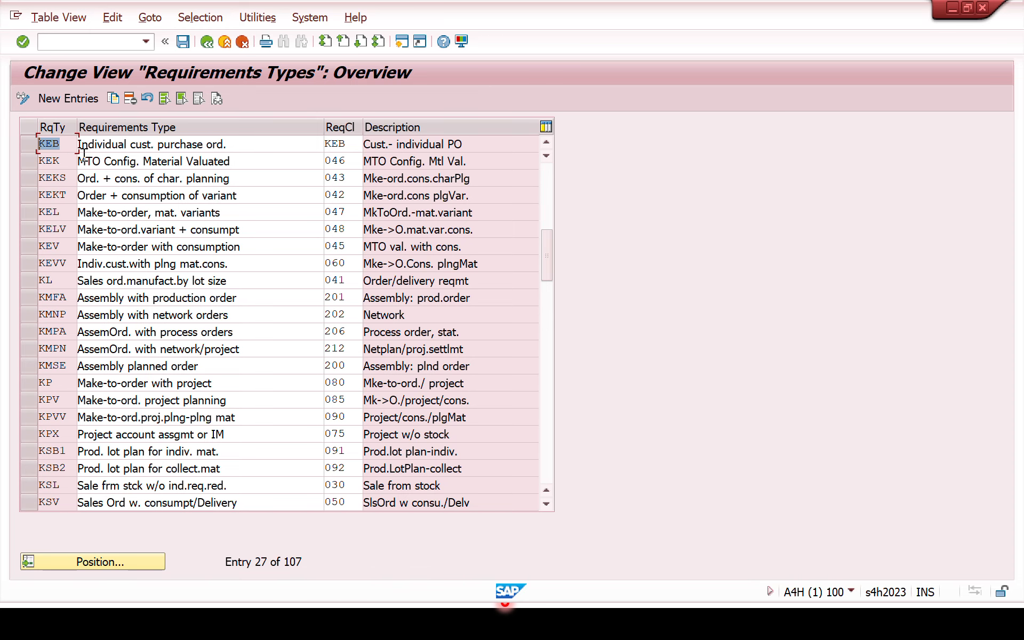
{"action": "double_click", "coordinate": [351, 148]}
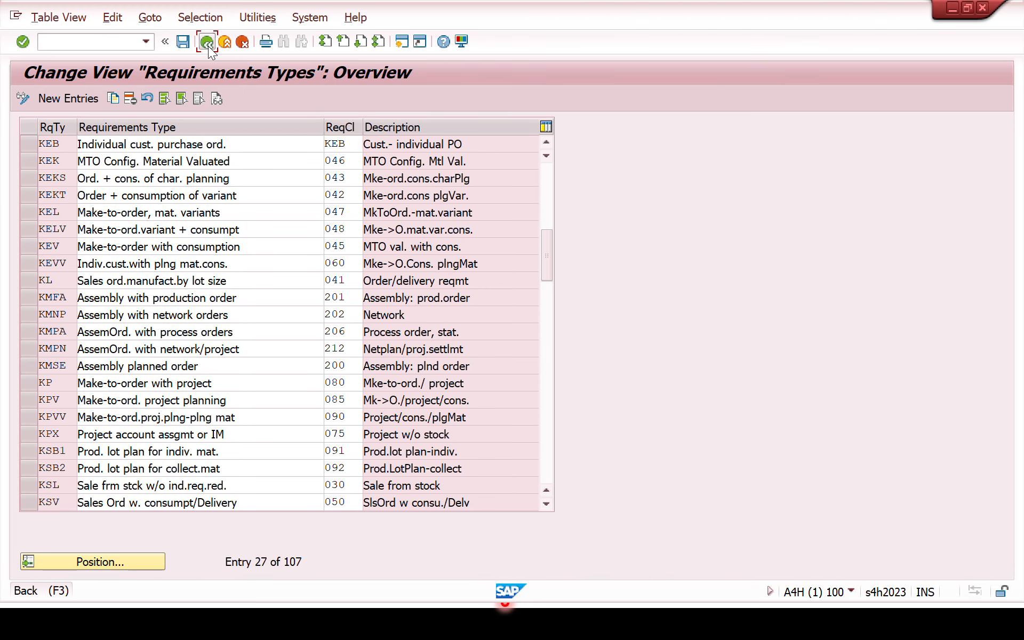
{"action": "left_click", "coordinate": [208, 44]}
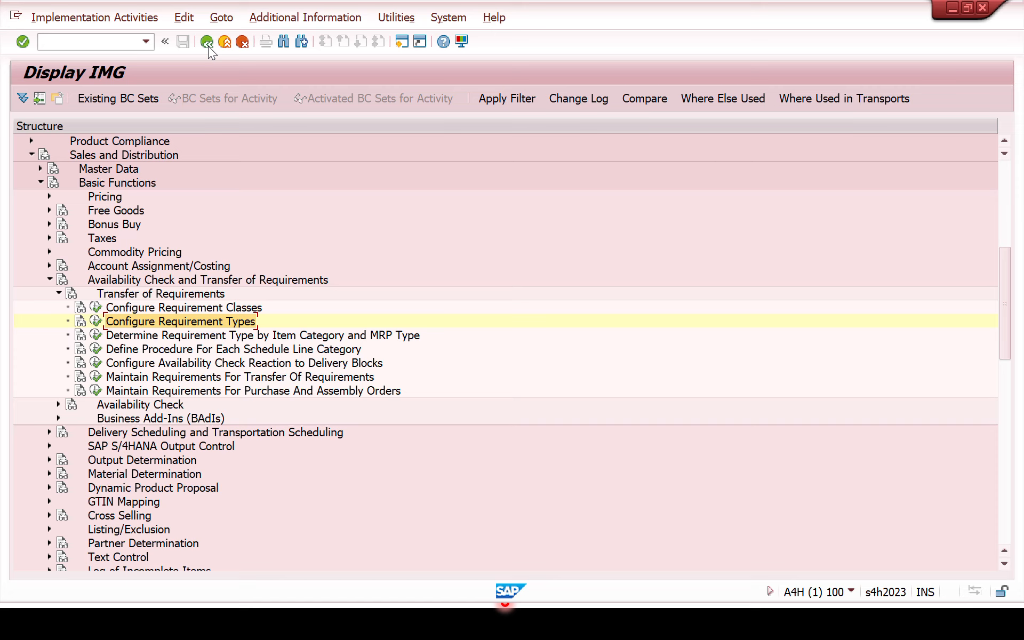
Step: Reopen Configure Requirement Types, locate KEB again, try to open its details, and return to the customizing guide
{"action": "left_click", "coordinate": [96, 321]}
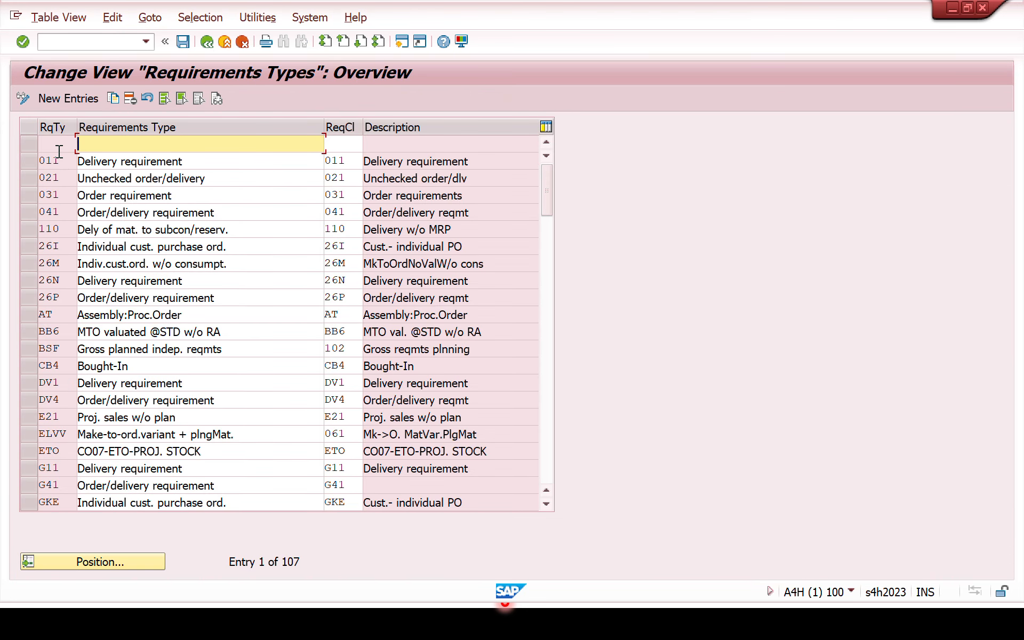
{"action": "left_click", "coordinate": [130, 568]}
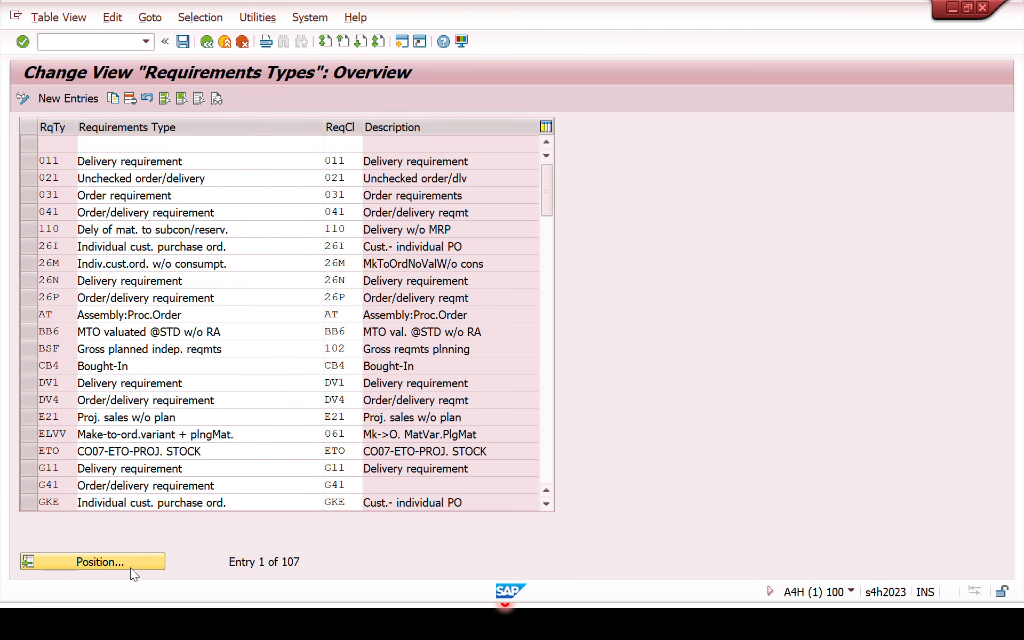
{"action": "type", "text": "KR"}
{"action": "type", "text": "B"}
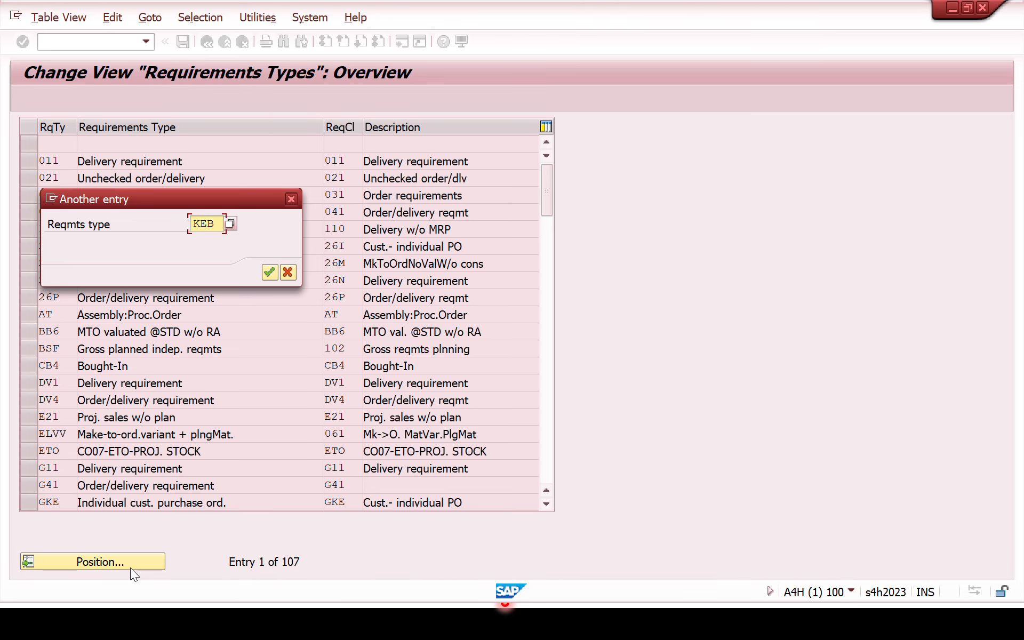
{"action": "key", "text": "Return"}
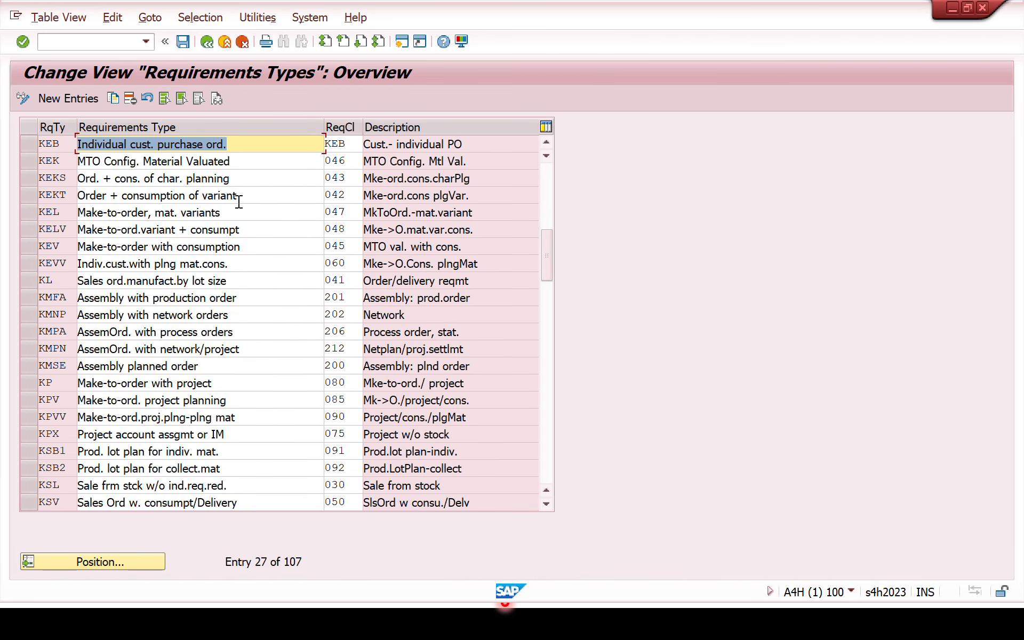
{"action": "double_click", "coordinate": [60, 145]}
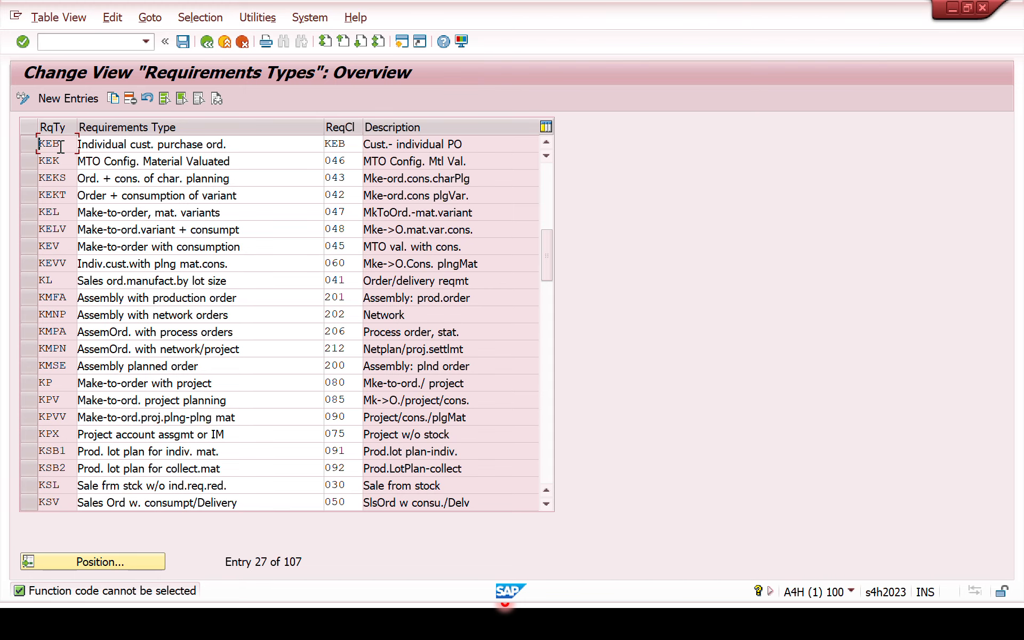
{"action": "left_click", "coordinate": [207, 41]}
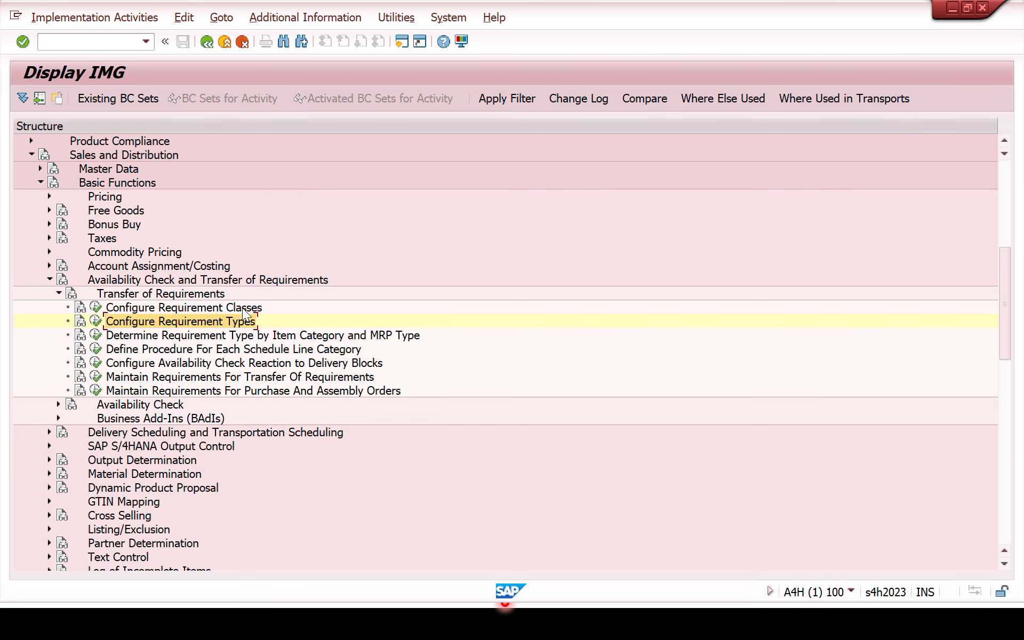
Step: Open Determine Requirement Type by Item Category and MRP Type and locate the entries for item category TAB
{"action": "left_click", "coordinate": [96, 335]}
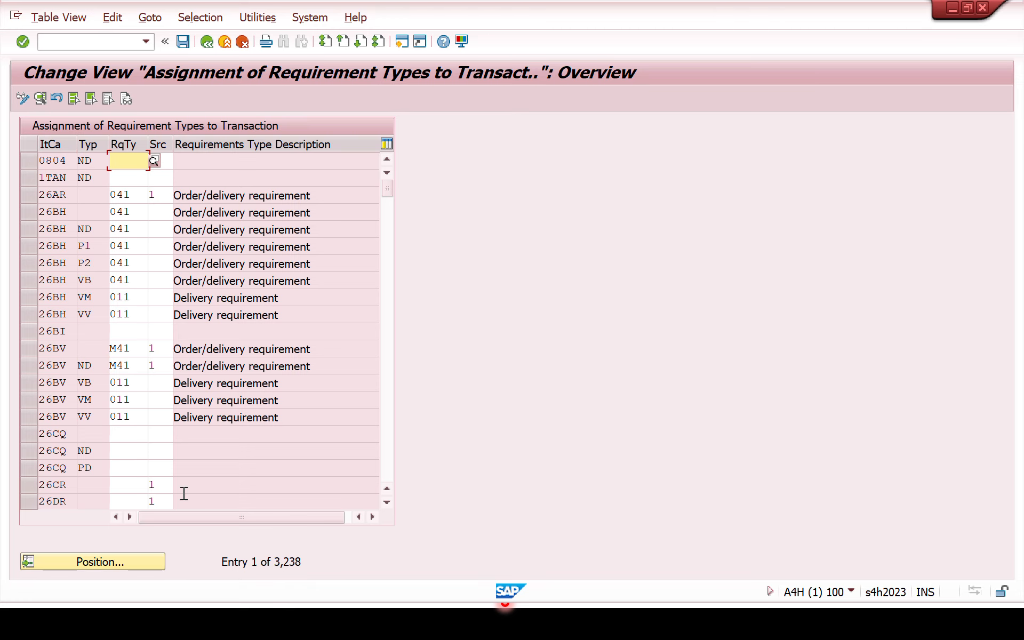
{"action": "left_click", "coordinate": [127, 563]}
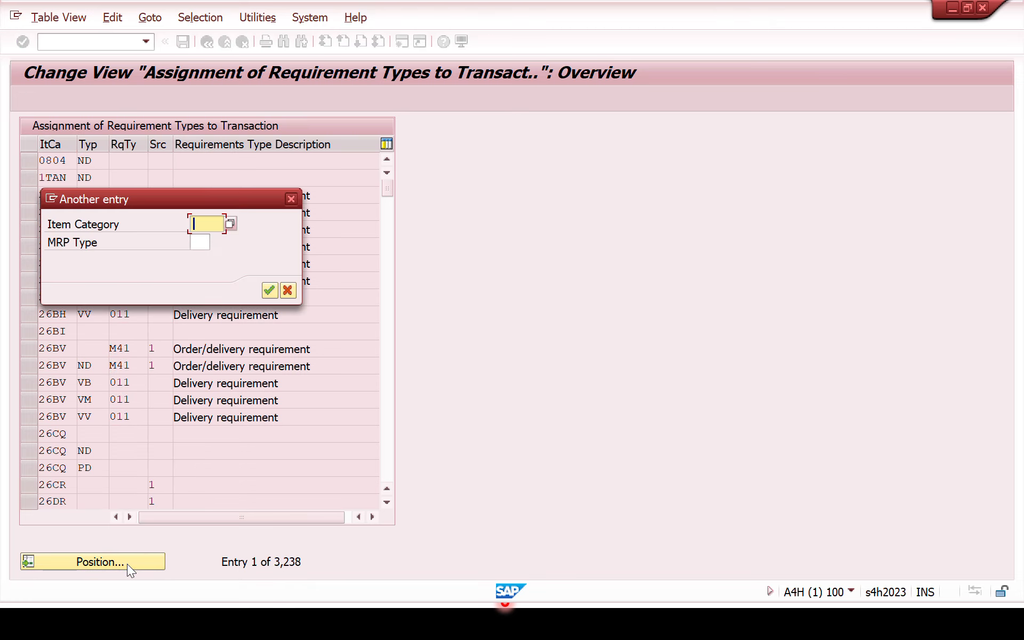
{"action": "type", "text": "TAB"}
{"action": "key", "text": "Tab"}
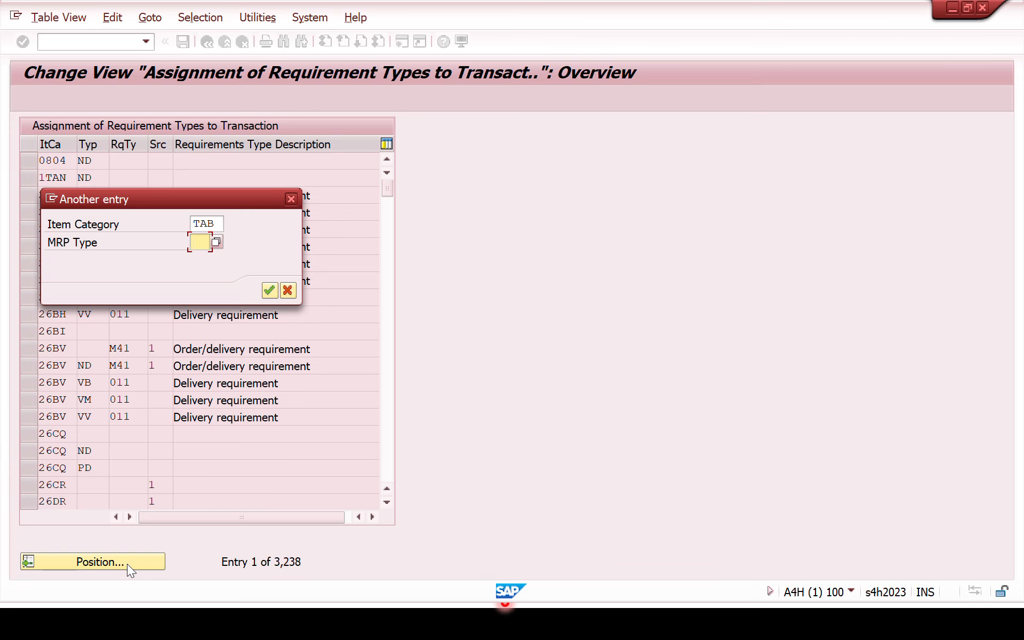
{"action": "key", "text": "Return"}
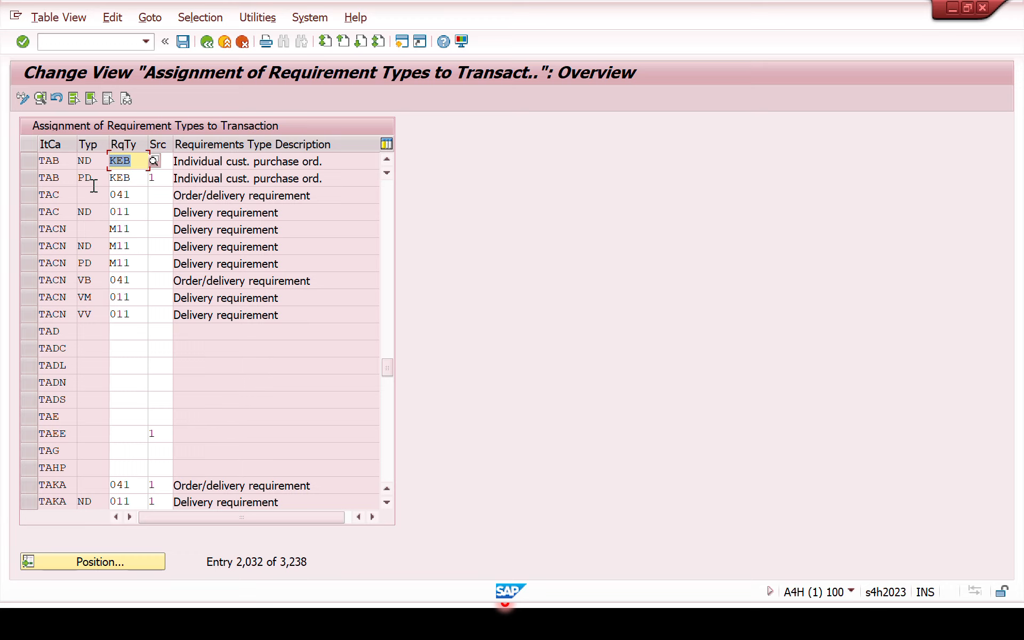
Step: Review the requirement type source options for TAB with MRP type ND, then switch to the Word document with the configuration steps
{"action": "left_click", "coordinate": [170, 159]}
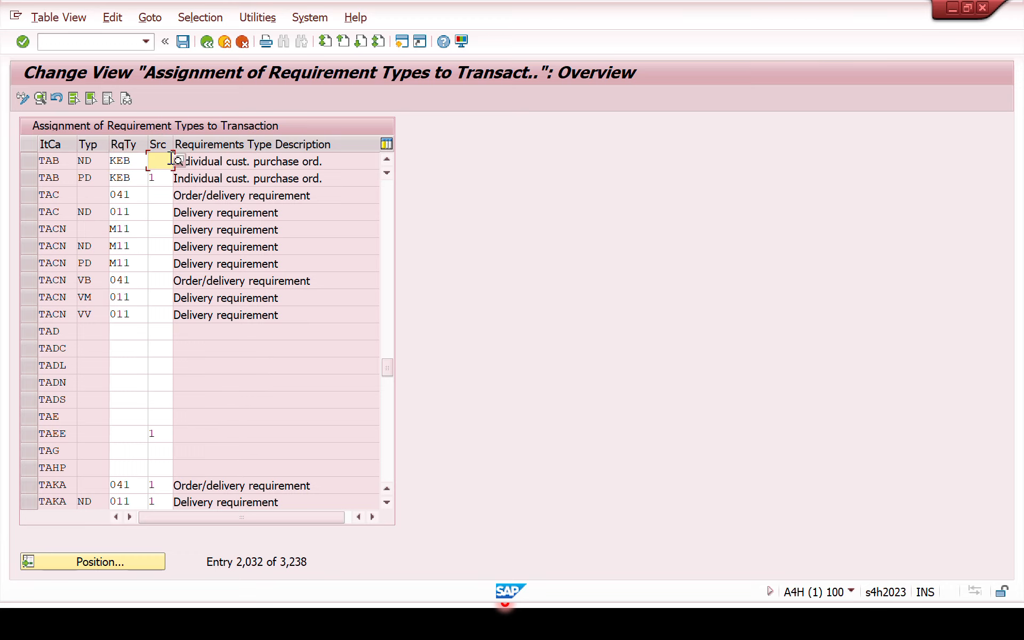
{"action": "key", "text": "Return"}
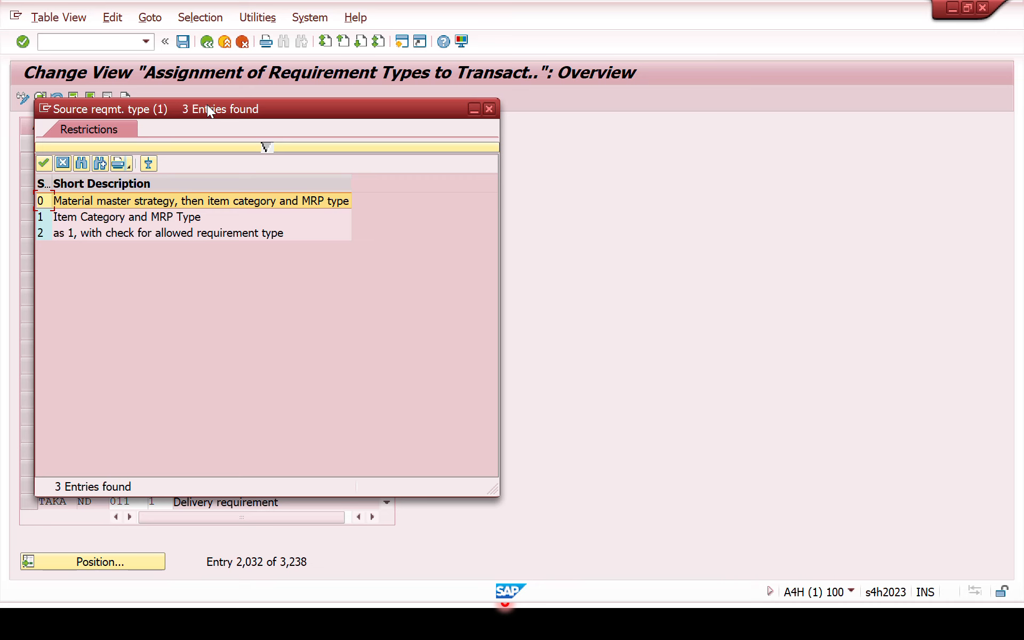
{"action": "left_click_drag", "start_coordinate": [207, 104], "coordinate": [360, 133]}
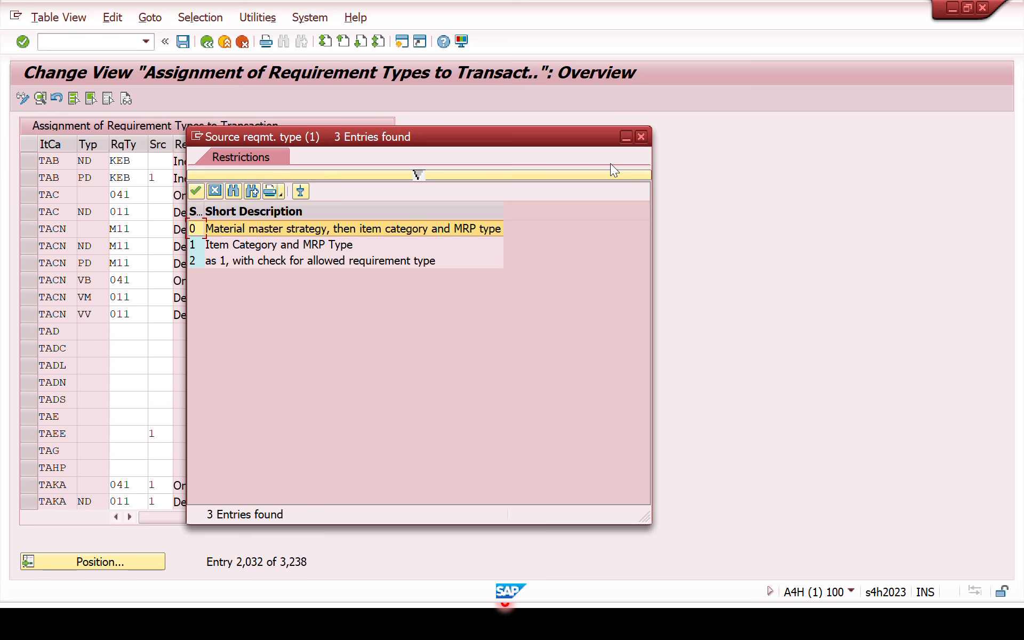
{"action": "key", "text": "Escape"}
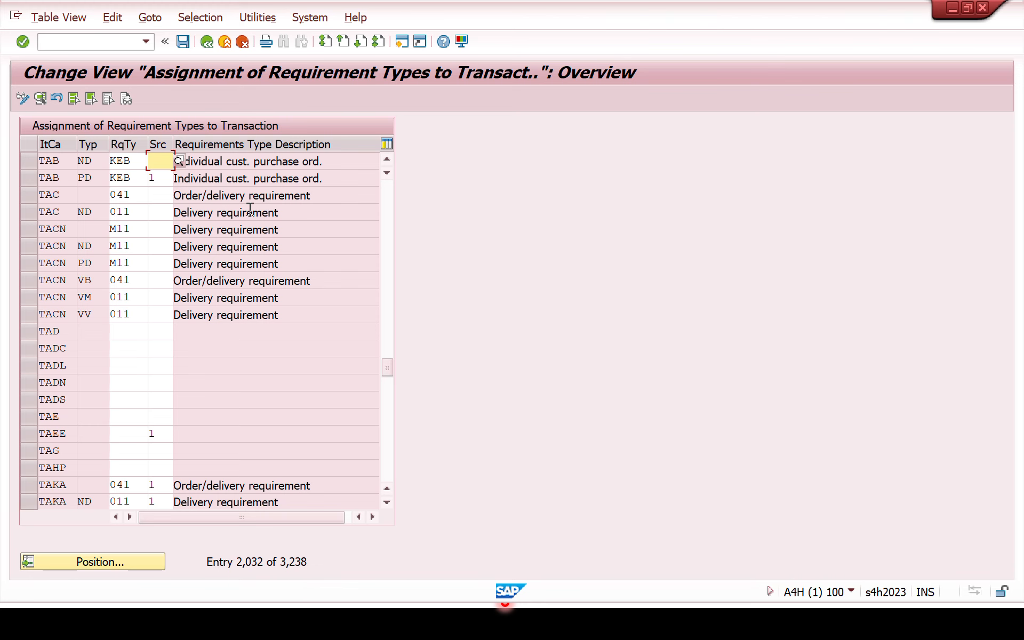
{"action": "left_click", "coordinate": [205, 42]}
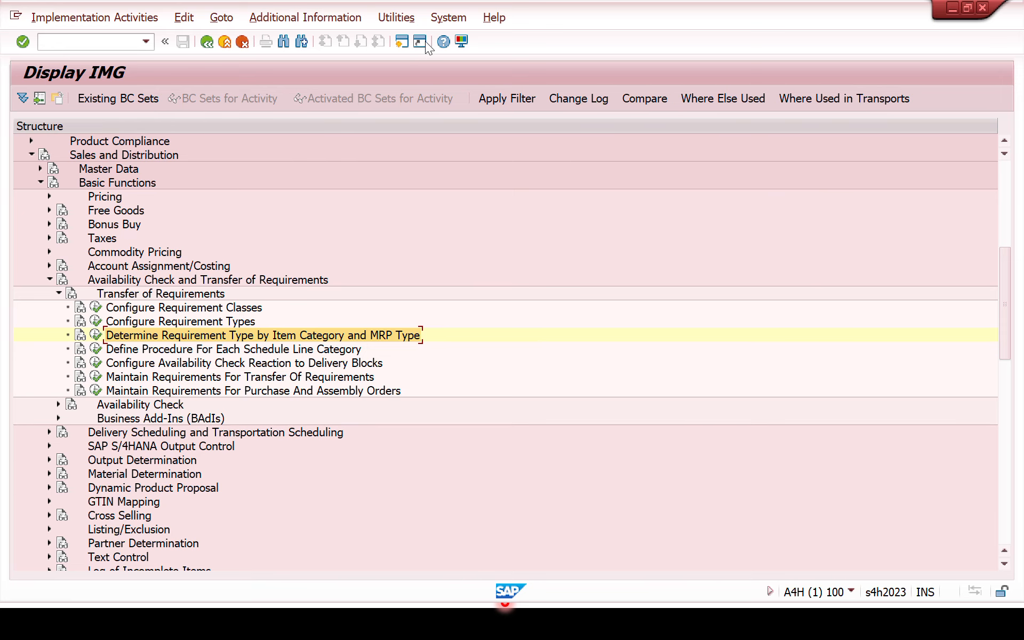
{"action": "key", "text": "alt+Tab"}
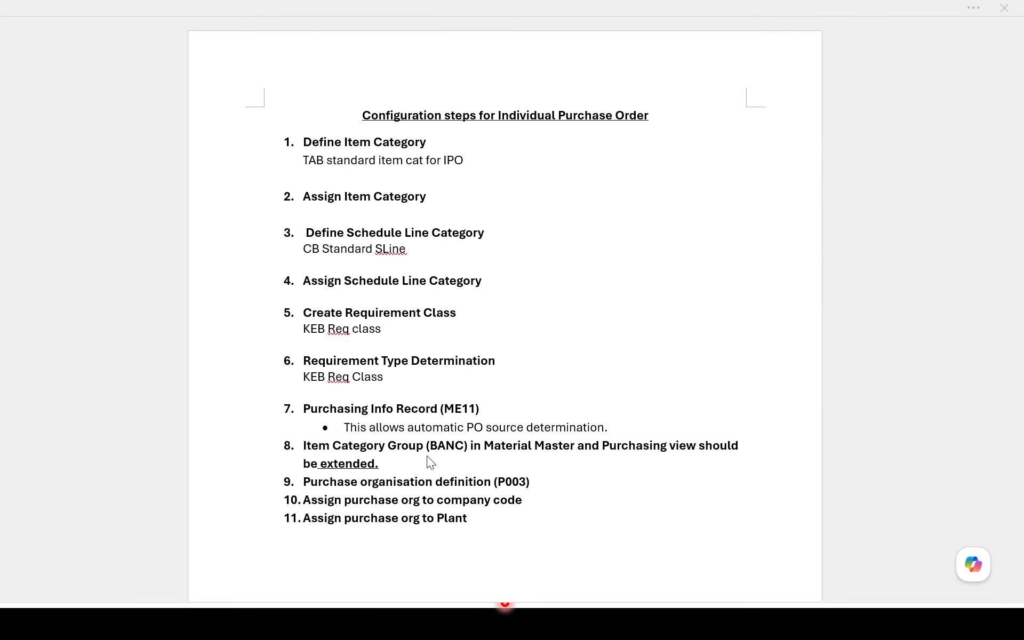
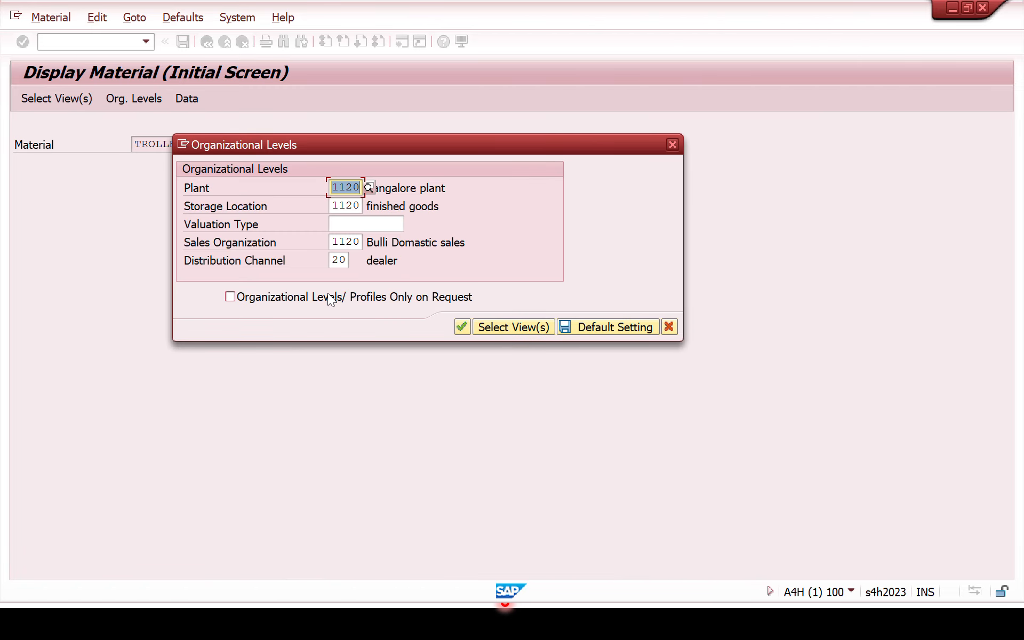
Step: Display material TROLLEY_BAG for plant SAPN, storage location FG01, sales organization SAPN and distribution channel FI
{"action": "type", "text": "SAPN"}
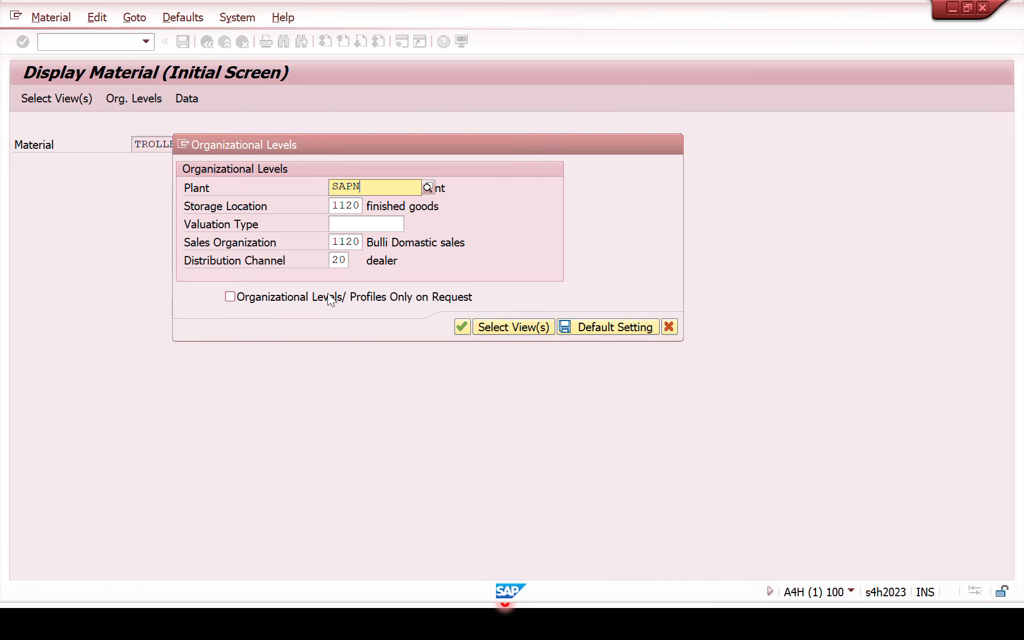
{"action": "key", "text": "Return"}
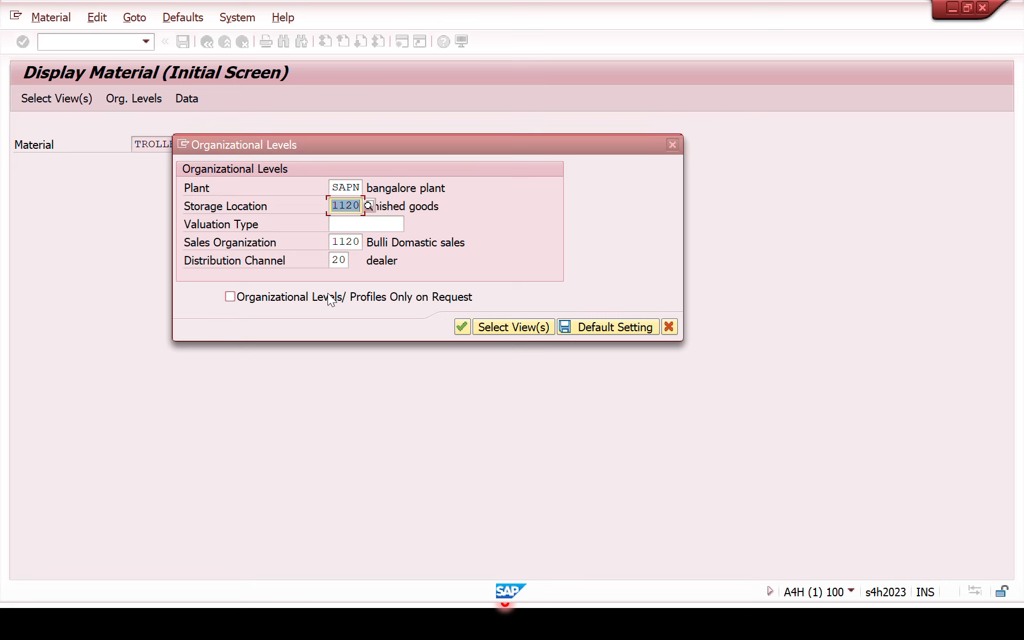
{"action": "type", "text": "FG01"}
{"action": "key", "text": "Return"}
{"action": "key", "text": "Tab"}
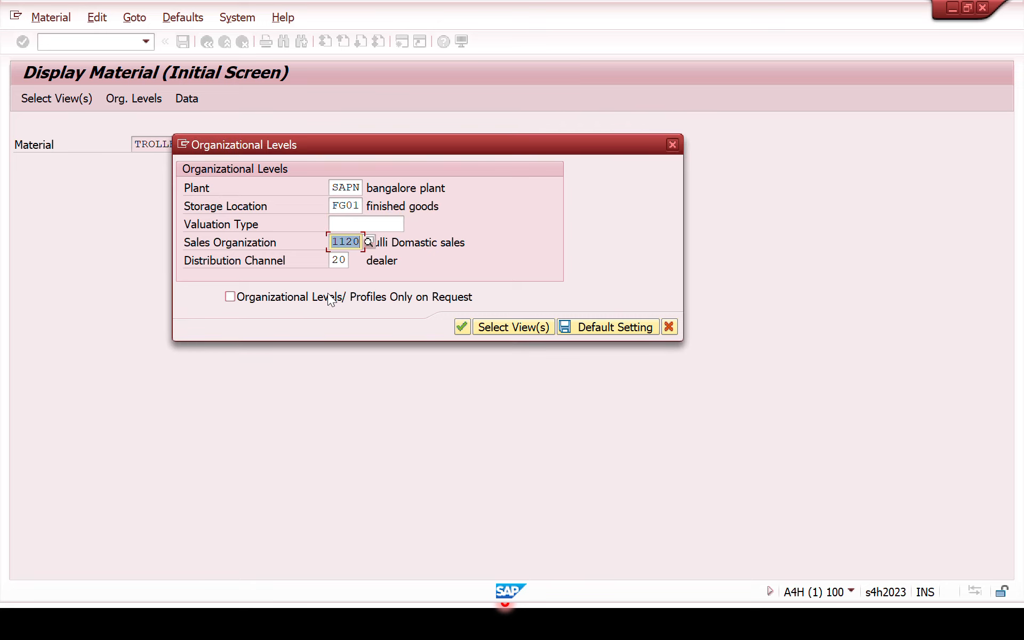
{"action": "type", "text": "SAPN"}
{"action": "key", "text": "Return"}
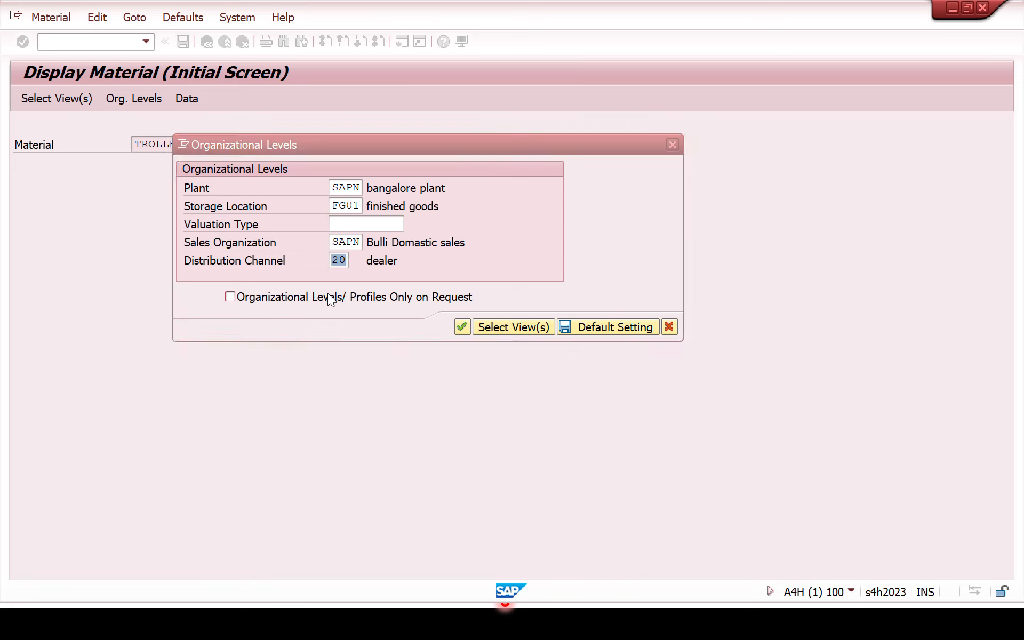
{"action": "type", "text": "10"}
{"action": "key", "text": "Return"}
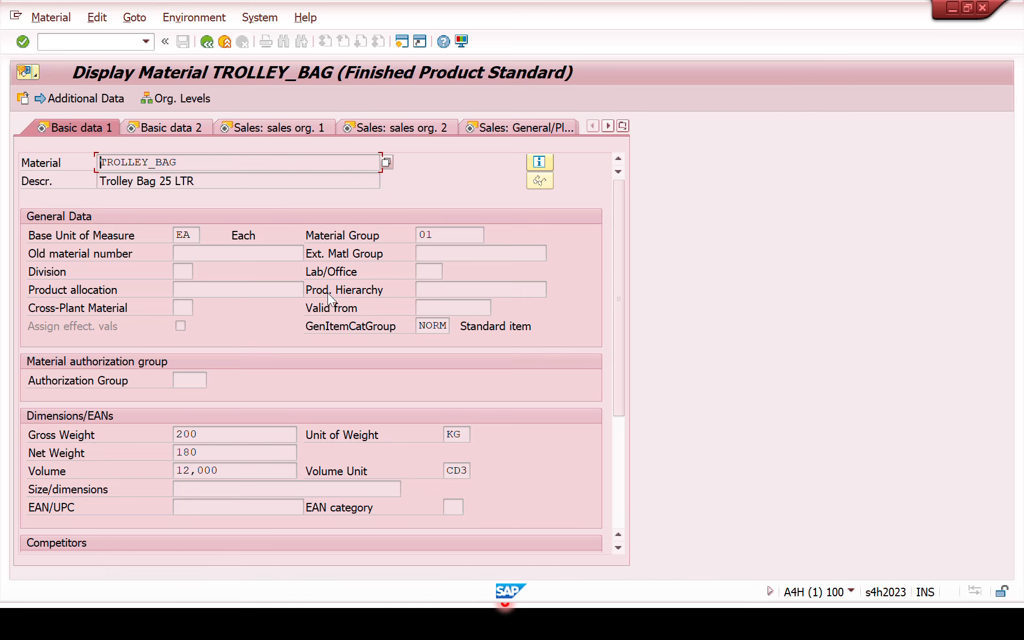
Step: Check the item category group in the material's Sales: sales org. 2 view
{"action": "left_click", "coordinate": [267, 127]}
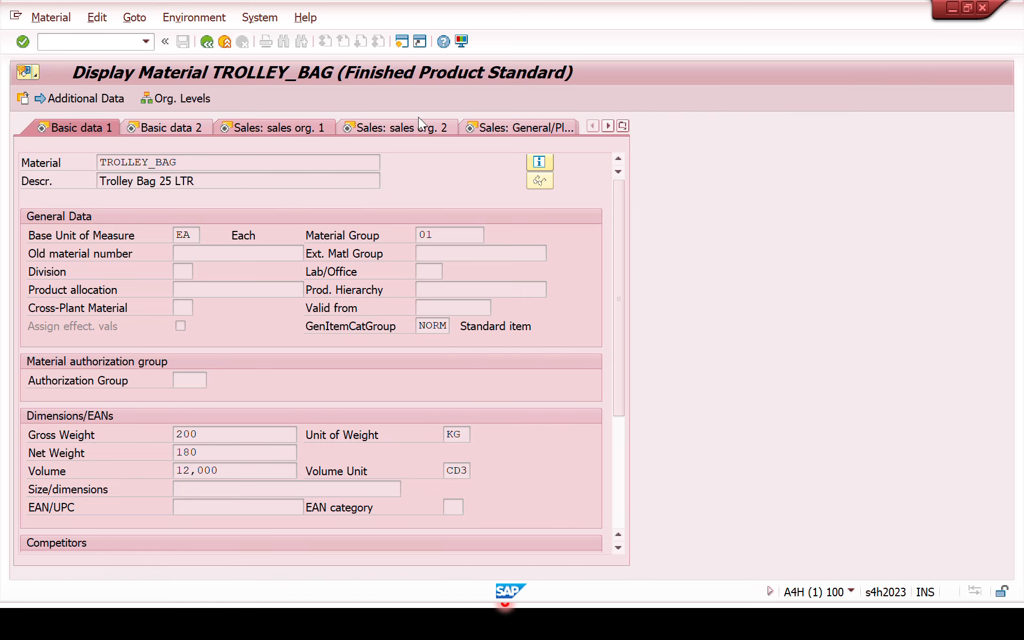
{"action": "left_click", "coordinate": [328, 129]}
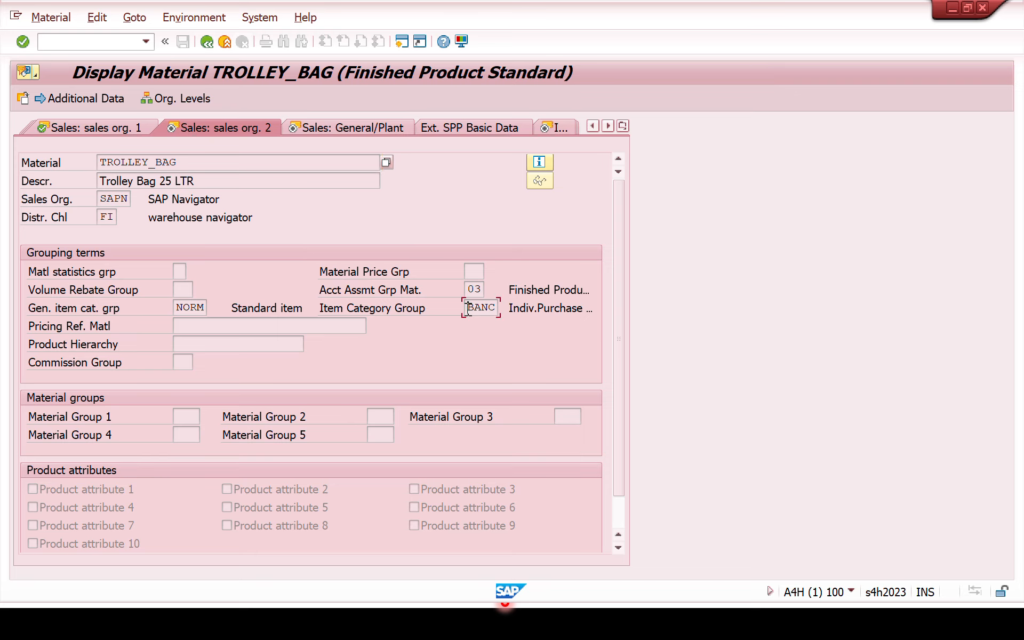
{"action": "left_click_drag", "start_coordinate": [469, 310], "coordinate": [508, 309]}
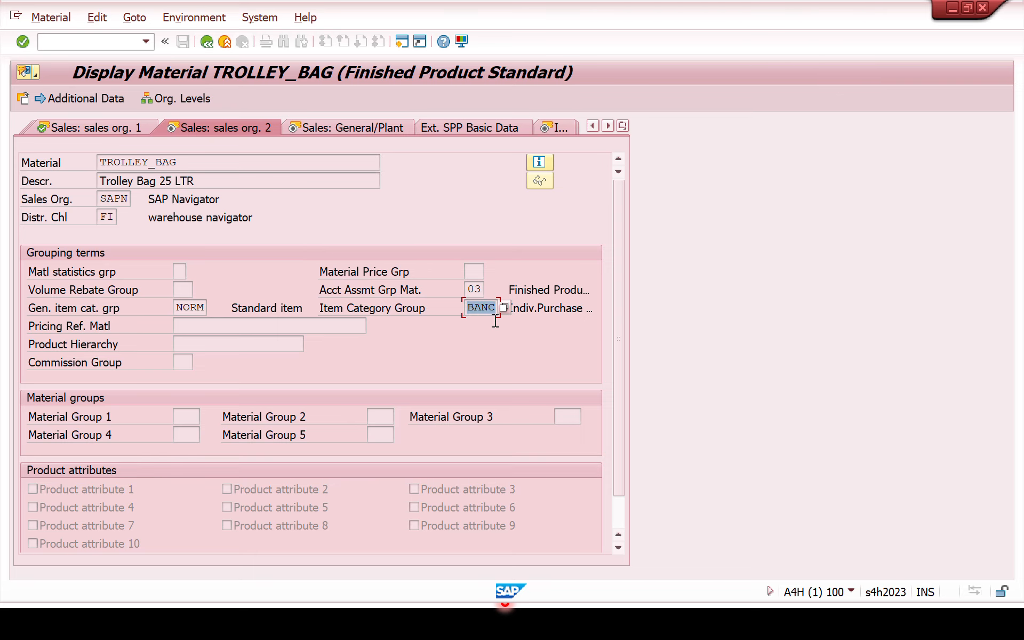
{"action": "left_click", "coordinate": [491, 311]}
{"action": "left_click_drag", "start_coordinate": [491, 311], "coordinate": [462, 312]}
Step: Review the material's Purchasing view, including its general data and purchasing values
{"action": "left_click", "coordinate": [622, 126]}
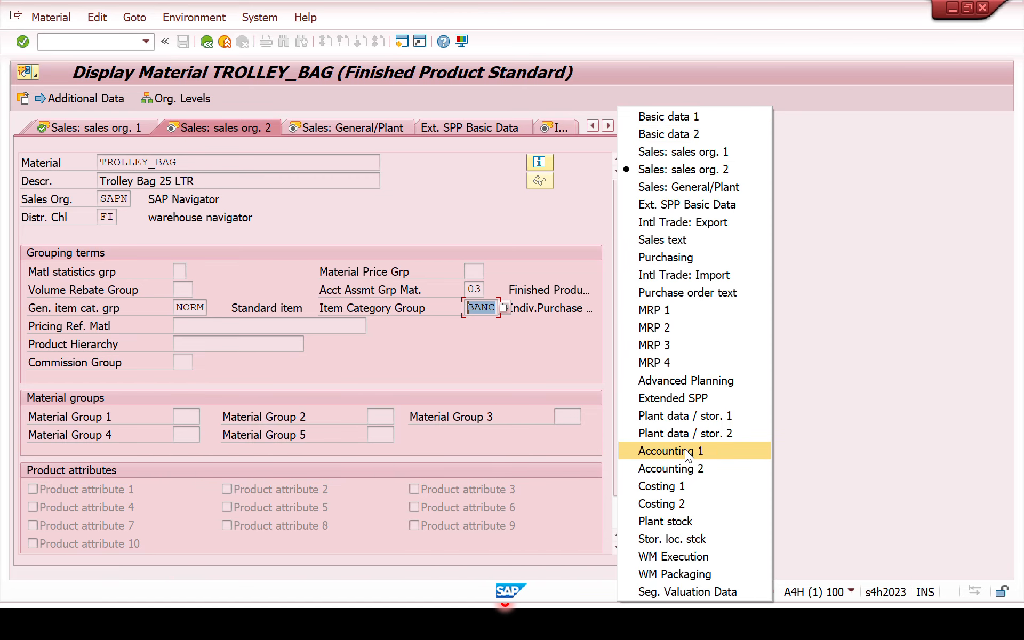
{"action": "left_click", "coordinate": [677, 260]}
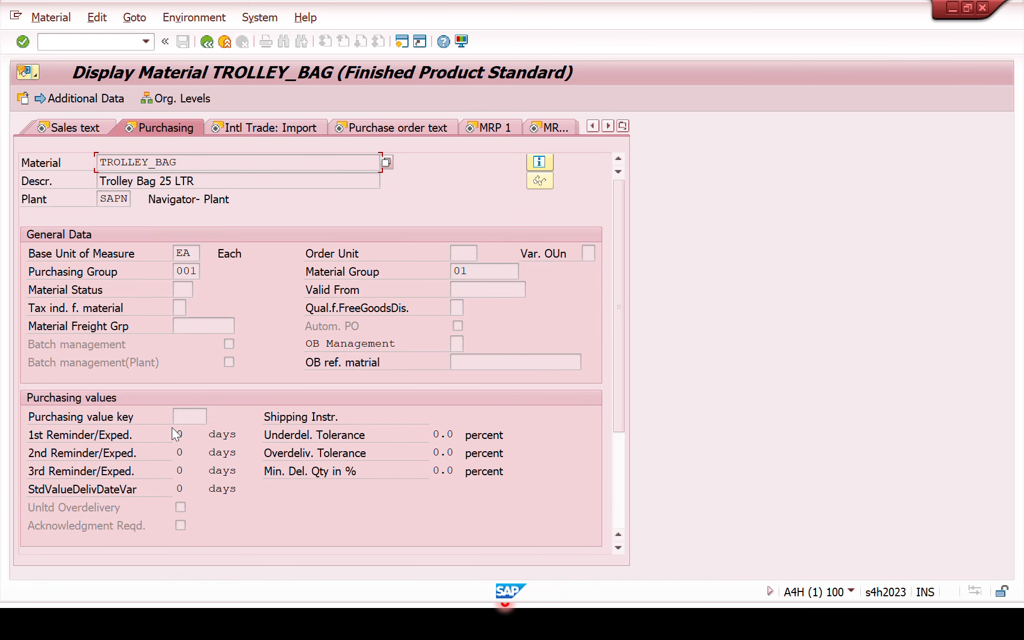
{"action": "mouse_move", "coordinate": [620, 390]}
{"action": "left_mouse_down"}
{"action": "mouse_move", "coordinate": [624, 430]}
{"action": "mouse_move", "coordinate": [621, 382]}
{"action": "left_mouse_up"}
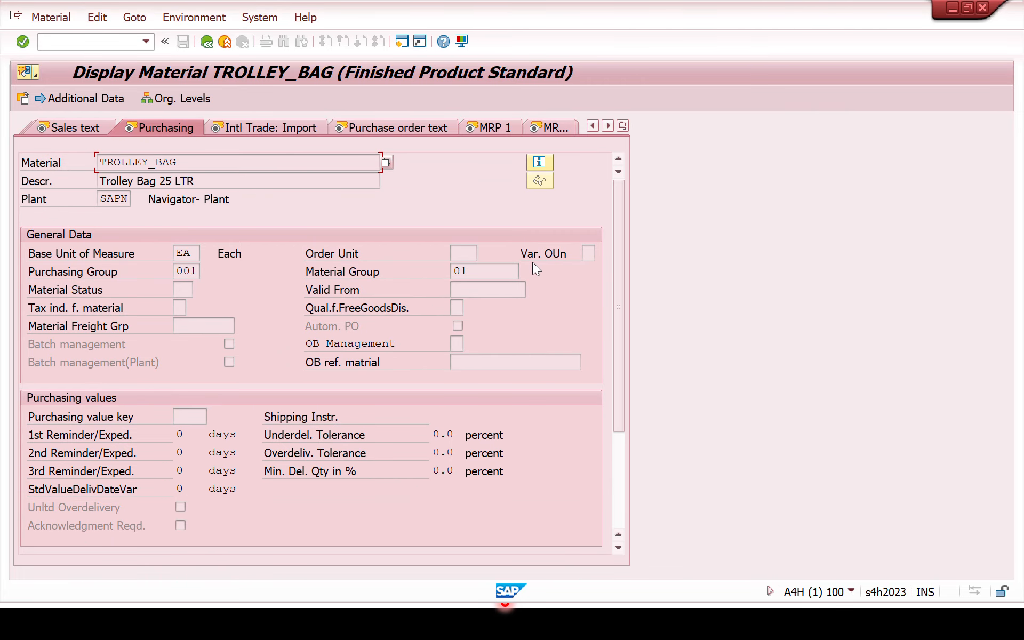
Step: Start transaction VA01 and create an order of type SAPN for sales organization SAPN, distribution channel FI and division FI
{"action": "left_click", "coordinate": [126, 44]}
{"action": "type", "text": "/nva01"}
{"action": "key", "text": "Return"}
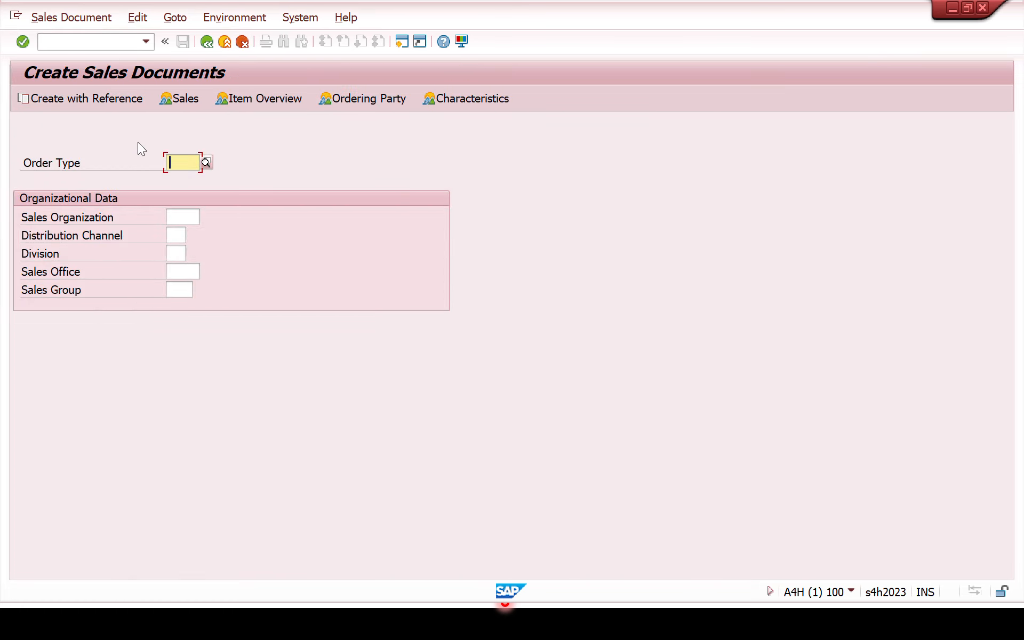
{"action": "type", "text": "SAPN"}
{"action": "key", "text": "Tab"}
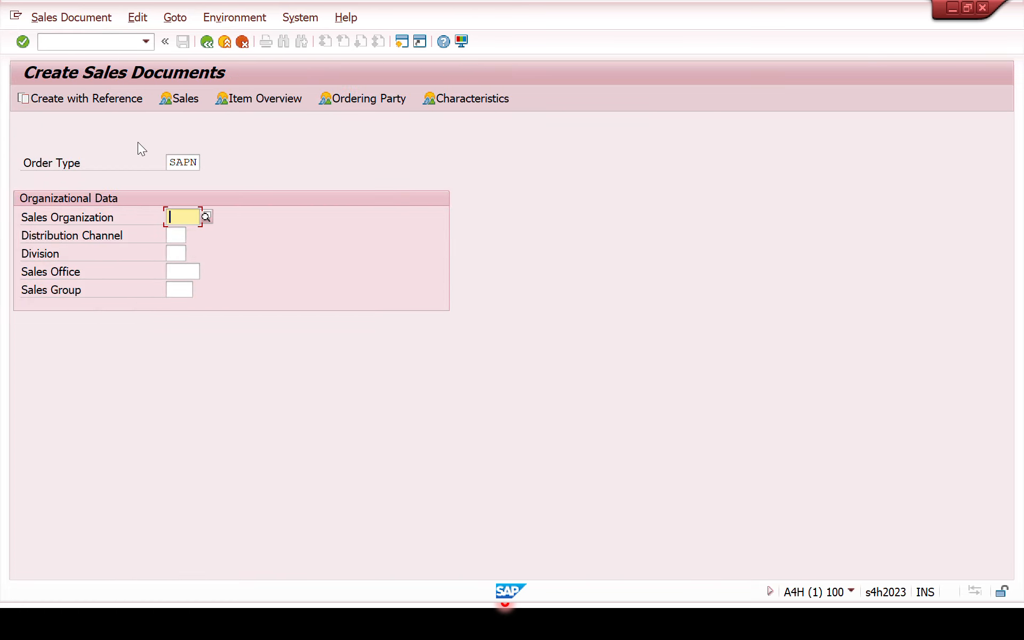
{"action": "type", "text": "SAPN"}
{"action": "key", "text": "Tab"}
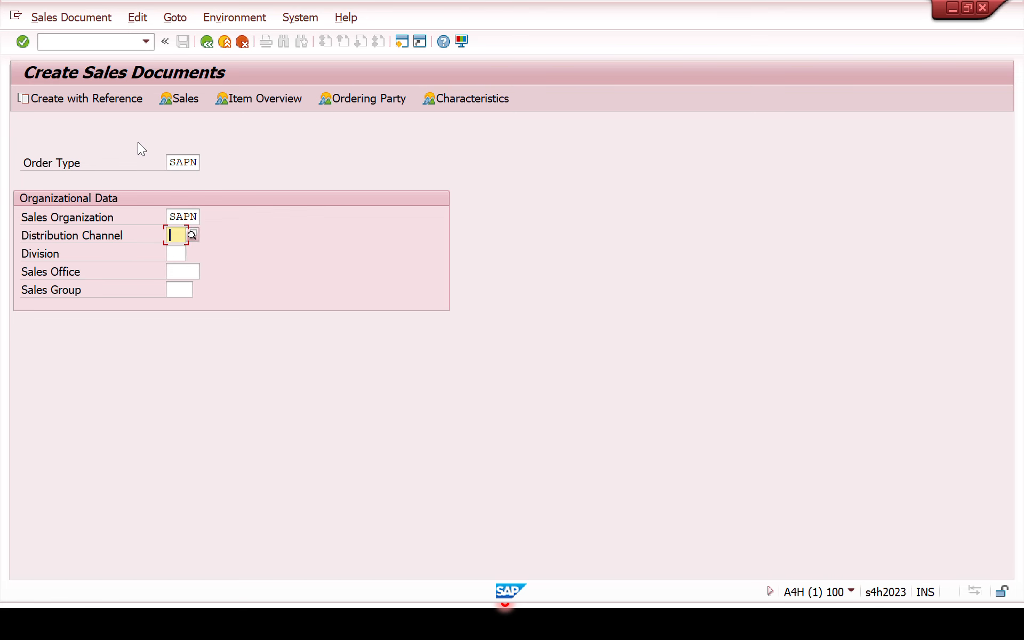
{"action": "type", "text": "FI"}
{"action": "key", "text": "Tab"}
{"action": "type", "text": "FI"}
{"action": "key", "text": "Return"}
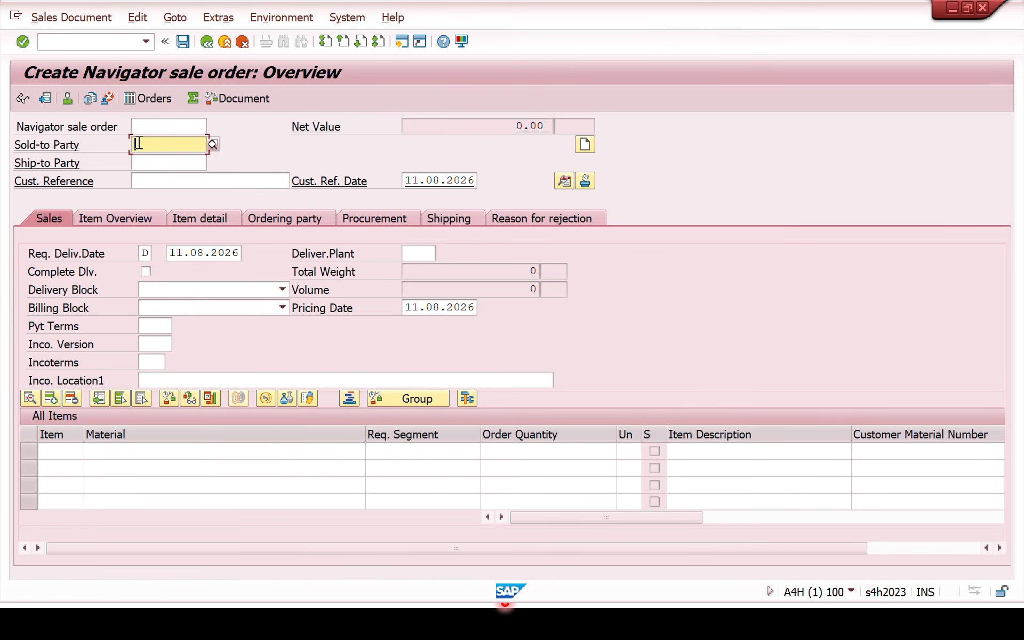
Step: Enter the sold-to party's customer number and set the customer reference to DG
{"action": "left_click", "coordinate": [138, 143]}
{"action": "key", "text": "Down"}
{"action": "key", "text": "Down"}
{"action": "key", "text": "Return"}
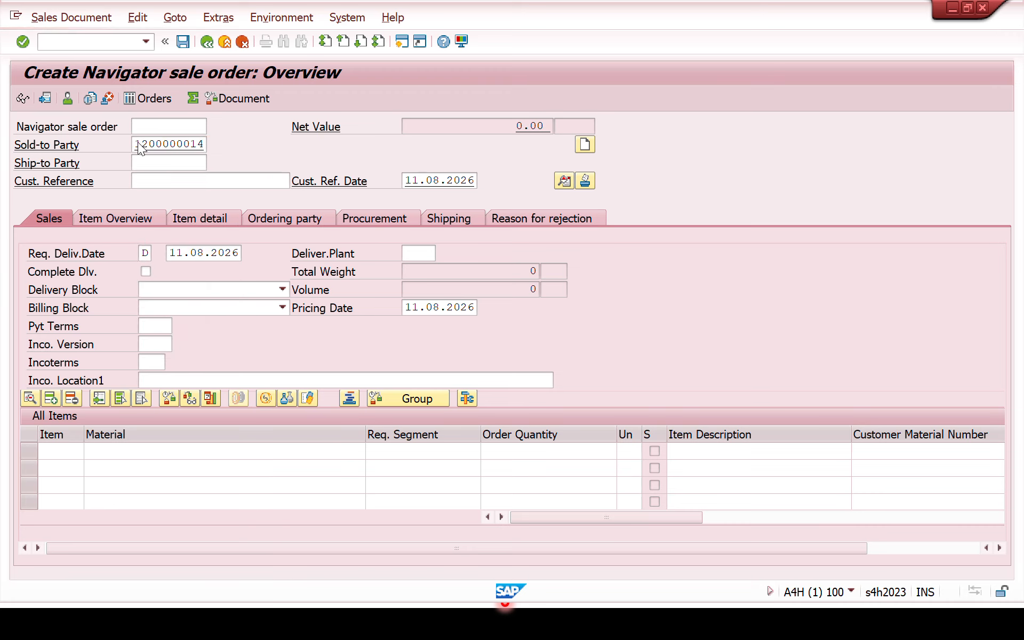
{"action": "left_click", "coordinate": [155, 180]}
{"action": "type", "text": "DG"}
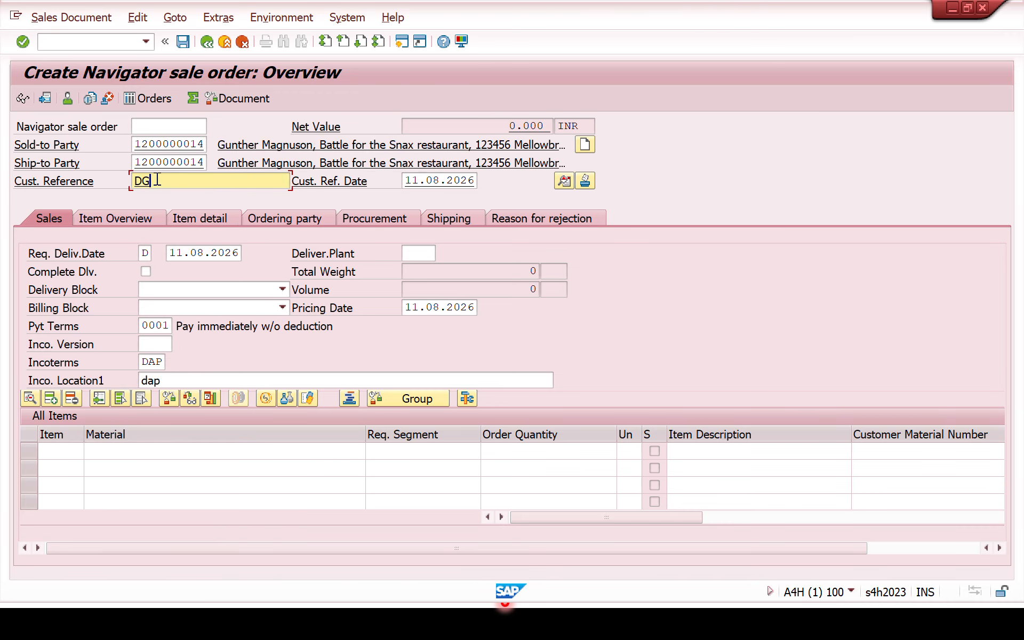
Step: Add material TROLLEY_BAG as the first order item with an order quantity of 3
{"action": "left_click", "coordinate": [151, 446]}
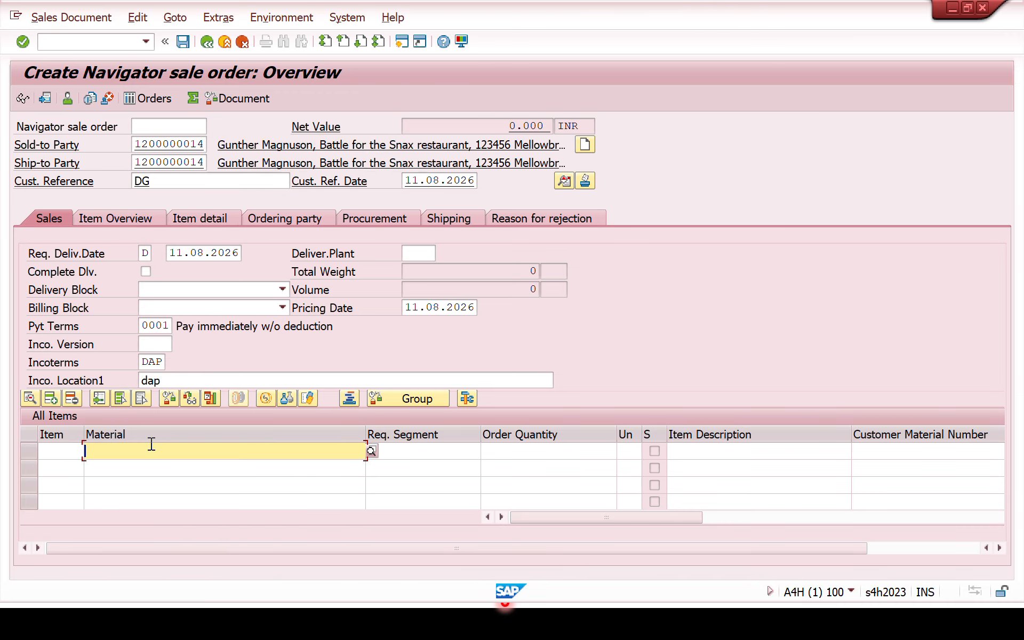
{"action": "type", "text": "TROLLE"}
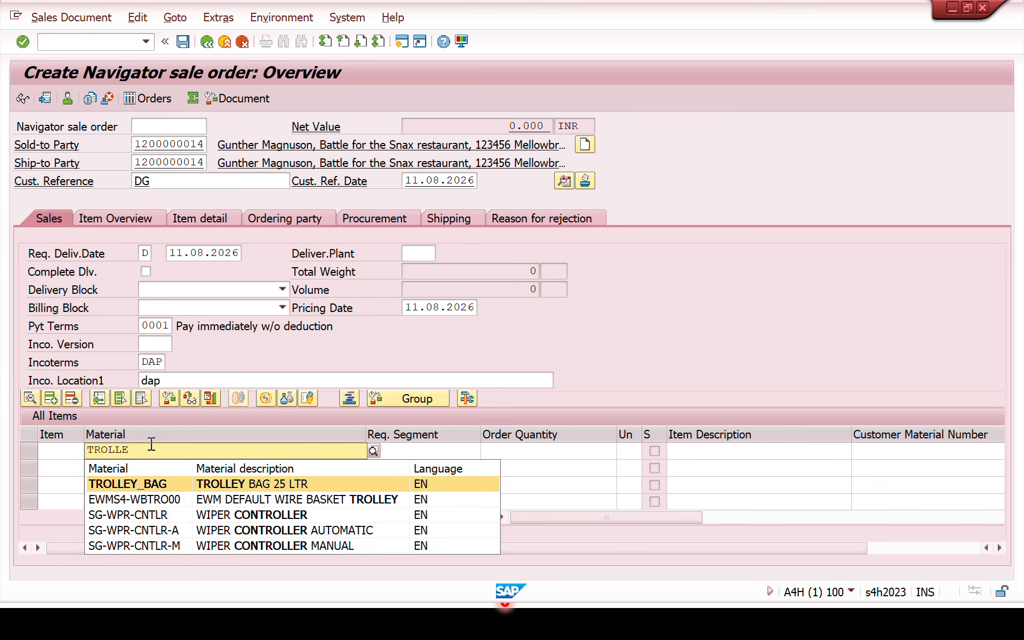
{"action": "key", "text": "Return"}
{"action": "key", "text": "Tab"}
{"action": "key", "text": "Tab"}
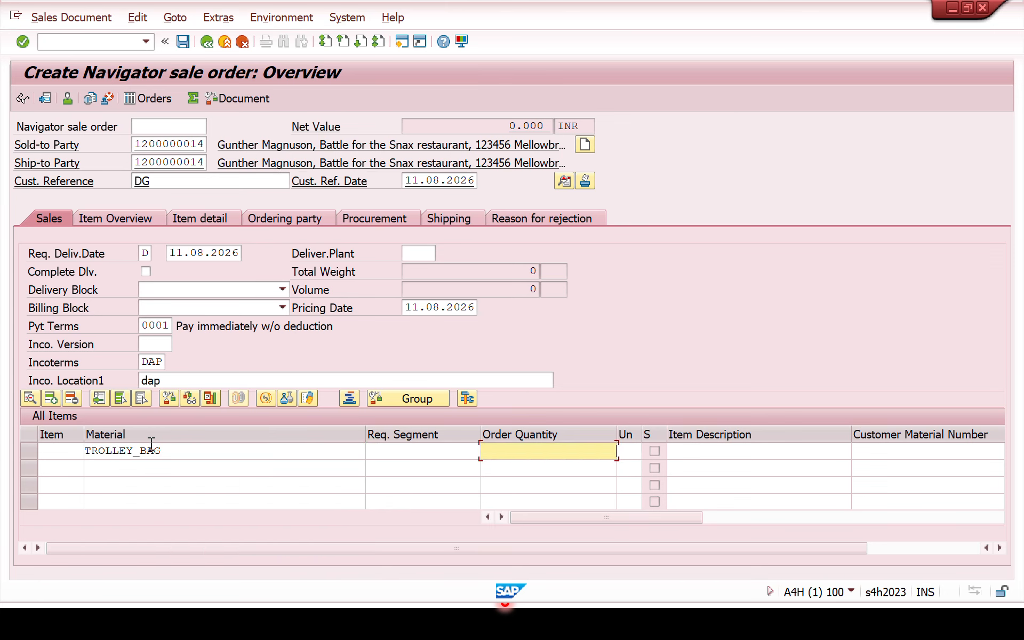
{"action": "type", "text": "3"}
{"action": "key", "text": "Return"}
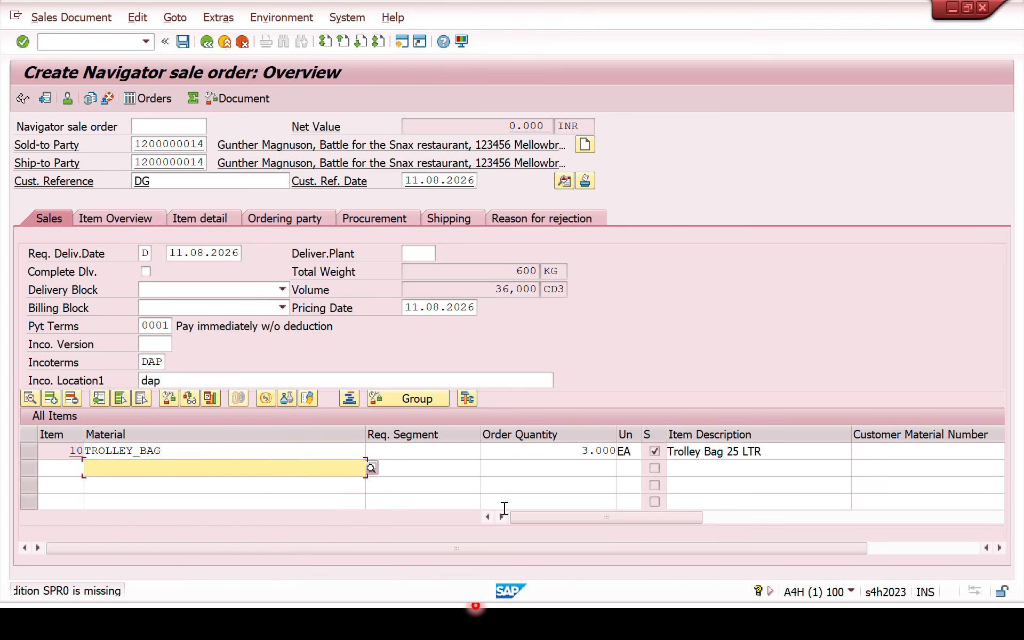
Step: Set the SPR0 amount of the TROLLEY_BAG item to 10000 INR and check the order for incomplete data
{"action": "left_click", "coordinate": [502, 517]}
{"action": "right_click", "coordinate": [504, 517]}
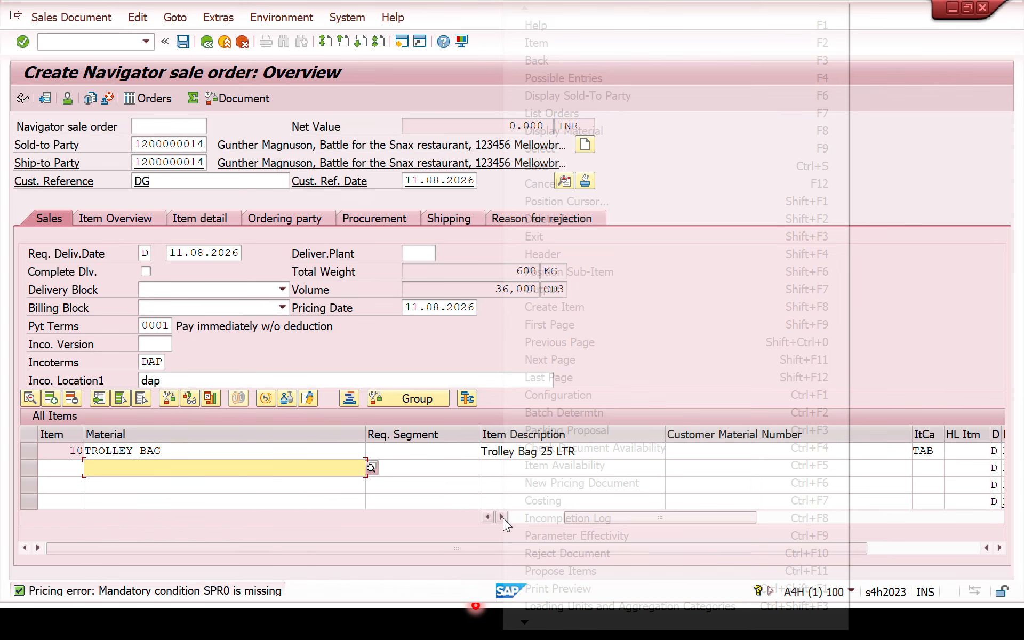
{"action": "left_click", "coordinate": [501, 520]}
{"action": "left_click", "coordinate": [502, 516]}
{"action": "left_click", "coordinate": [502, 516]}
{"action": "left_click", "coordinate": [503, 516]}
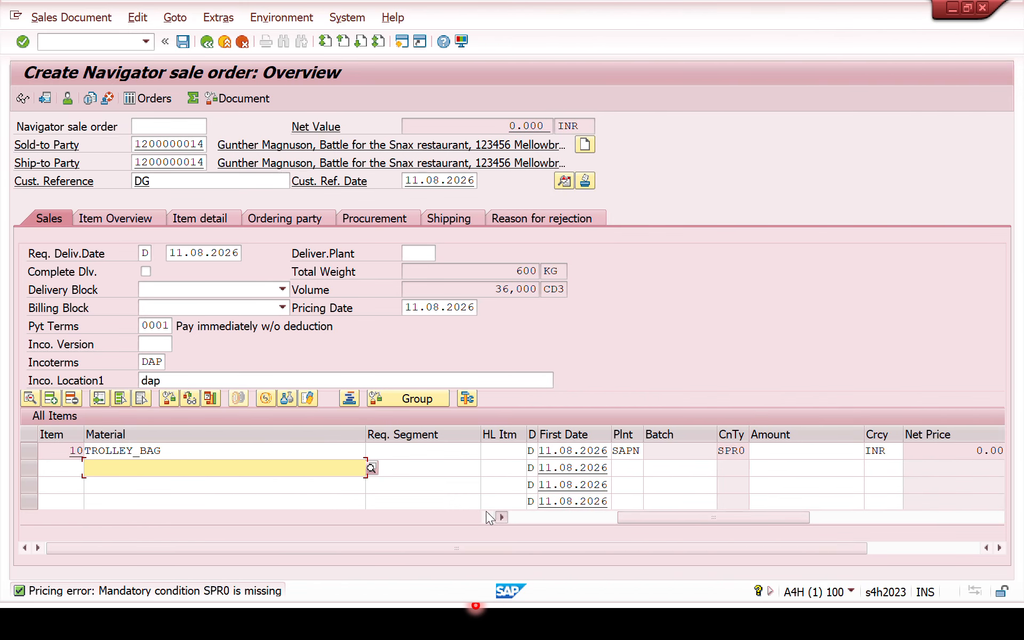
{"action": "left_click", "coordinate": [762, 452]}
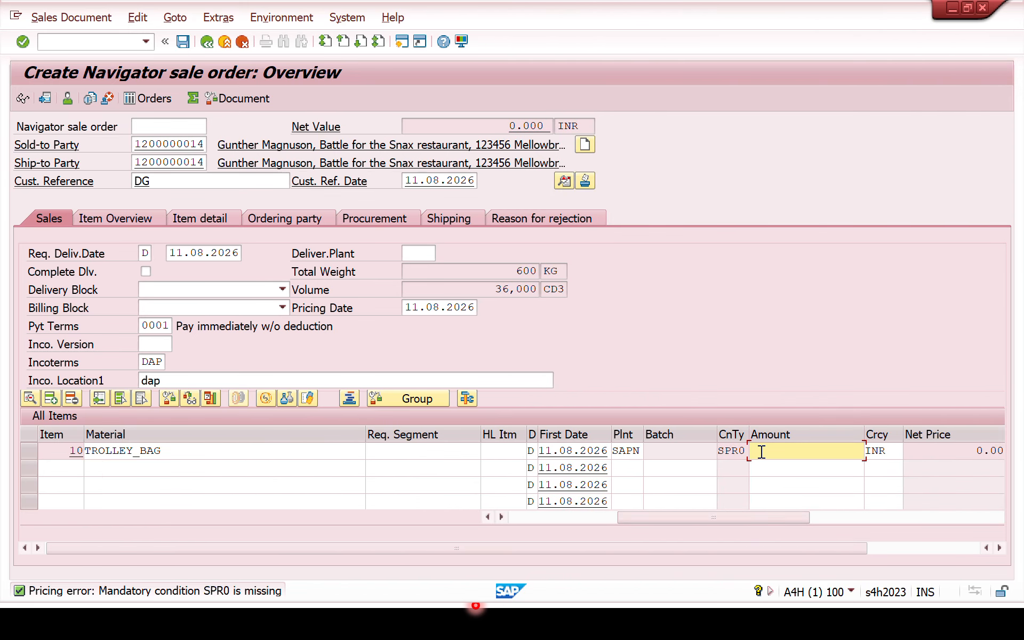
{"action": "type", "text": "10000"}
{"action": "key", "text": "Return"}
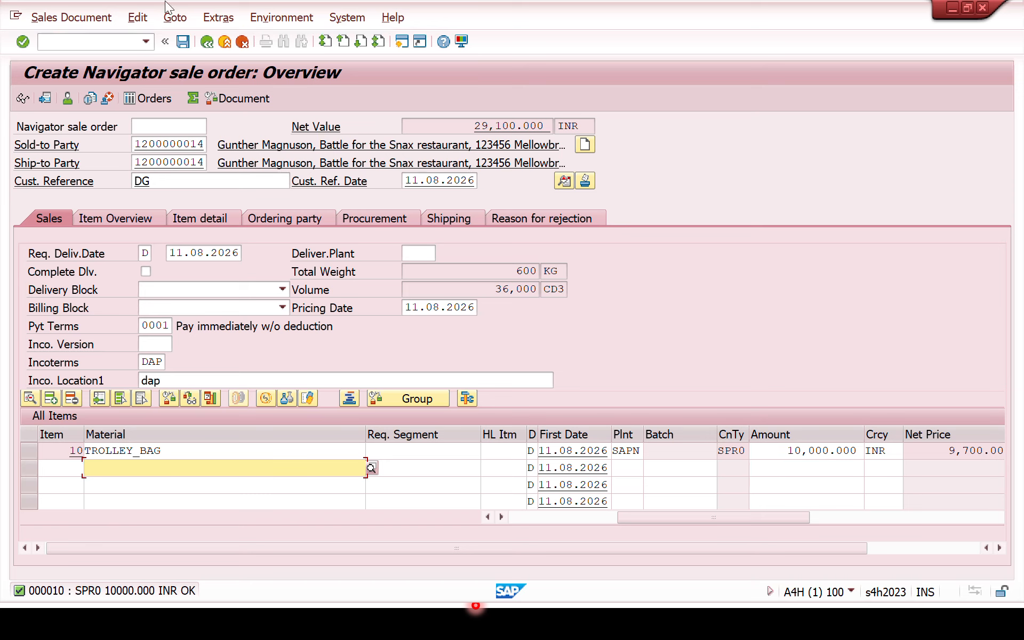
{"action": "left_click", "coordinate": [138, 17]}
{"action": "left_click", "coordinate": [188, 212]}
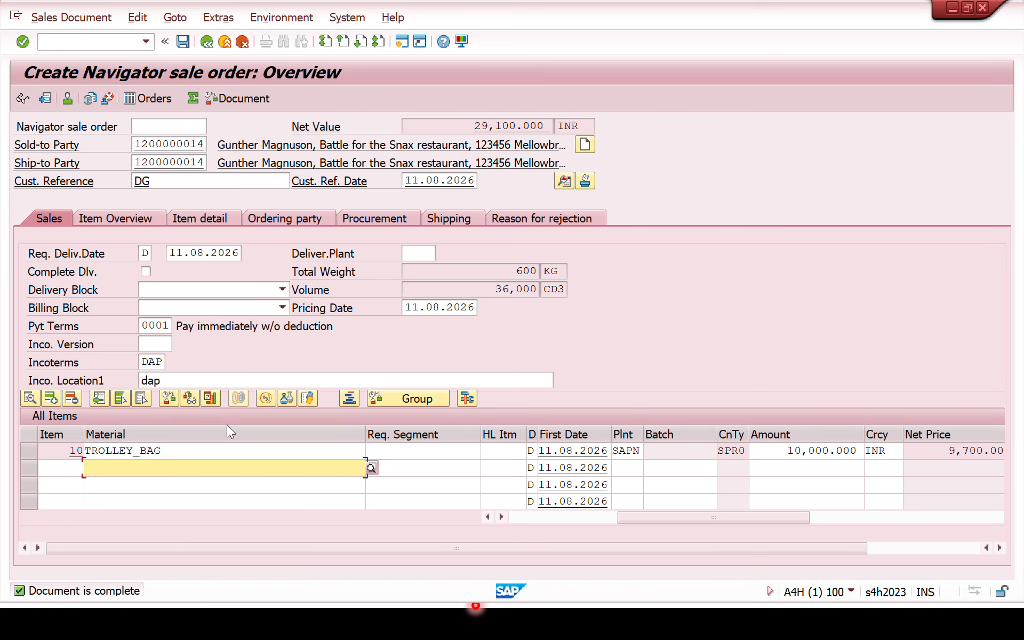
Step: Open the TROLLEY_BAG item's schedule lines and check the confirmed quantity, requisition item, item category and schedule line category
{"action": "double_click", "coordinate": [212, 451]}
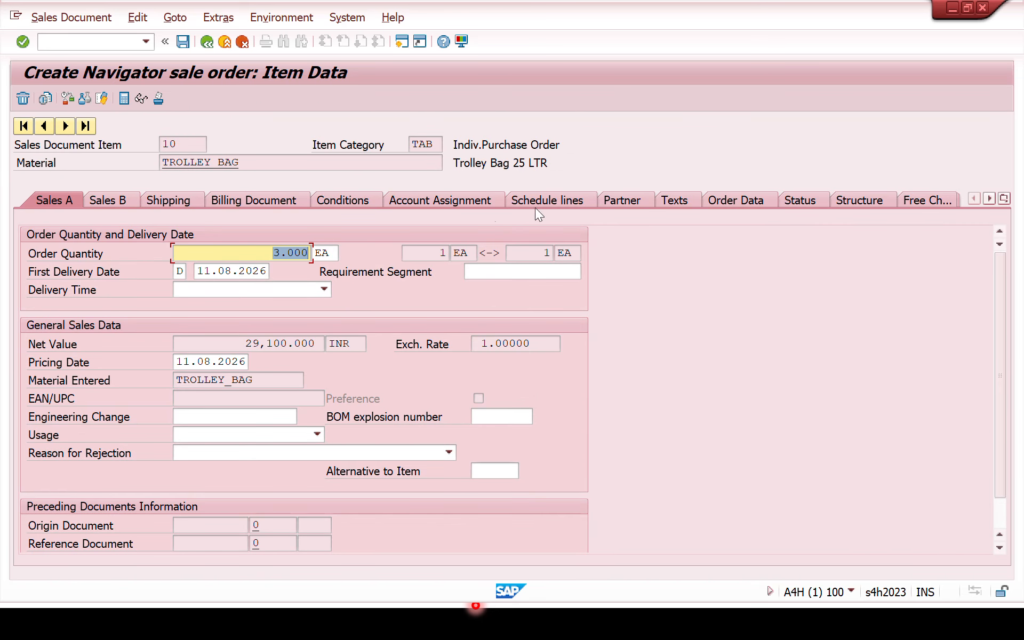
{"action": "left_click", "coordinate": [555, 200]}
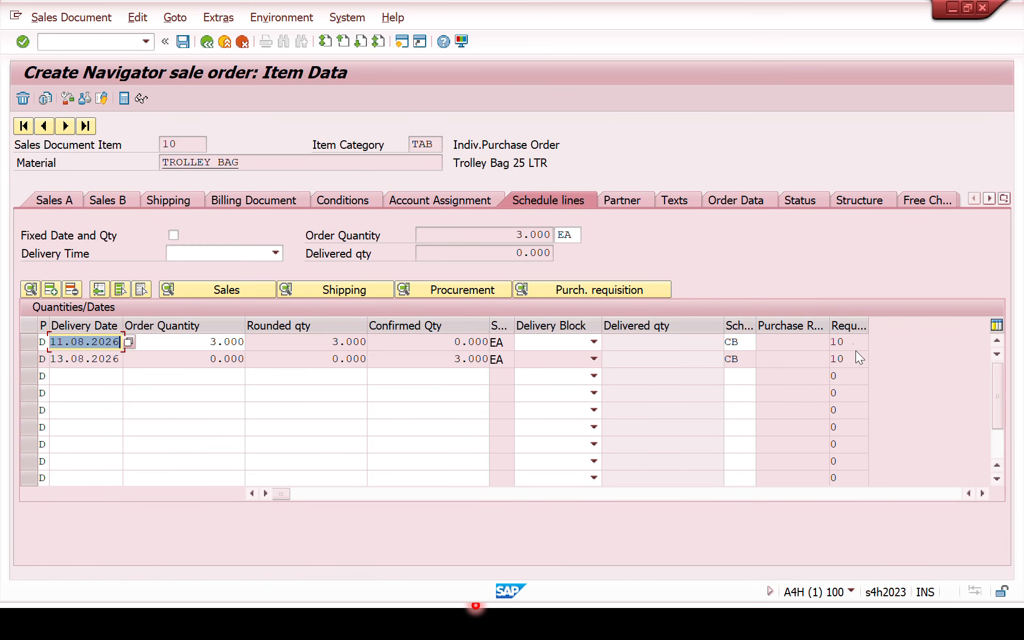
{"action": "double_click", "coordinate": [856, 353]}
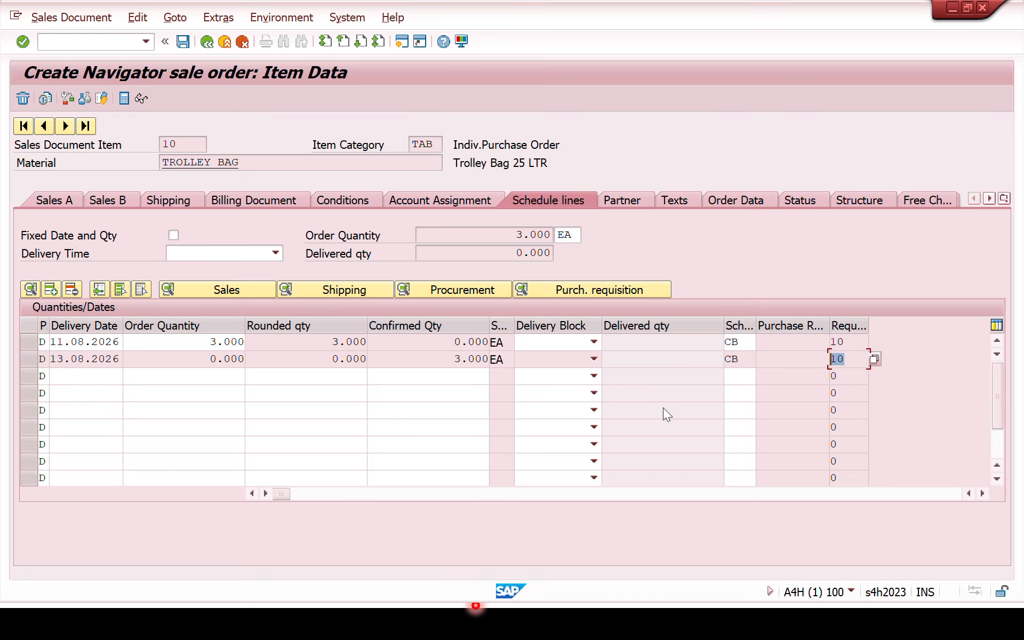
{"action": "left_click", "coordinate": [775, 360]}
{"action": "double_click", "coordinate": [438, 359]}
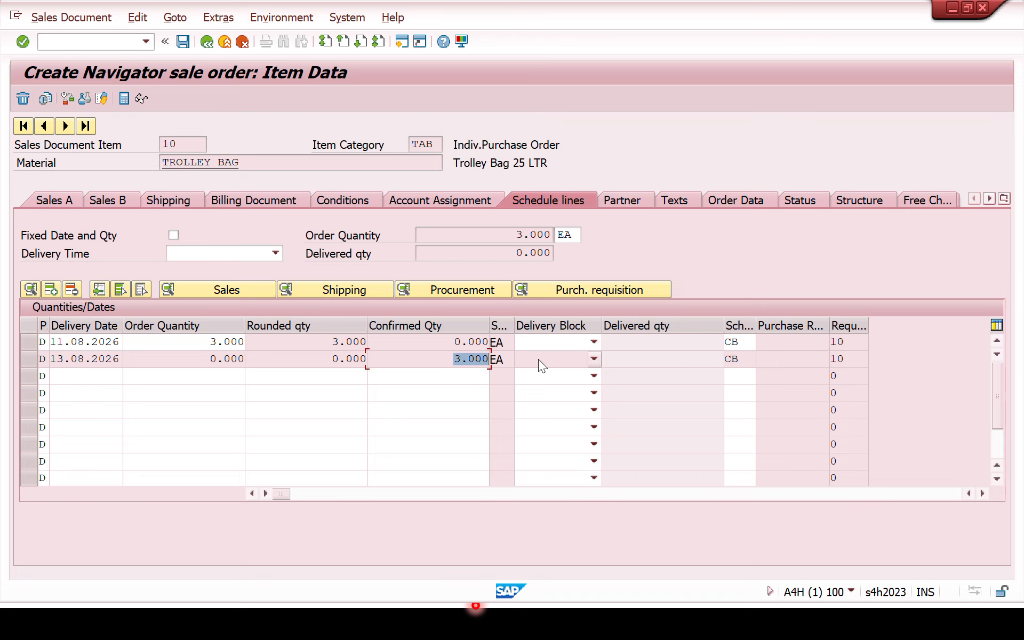
{"action": "double_click", "coordinate": [841, 359]}
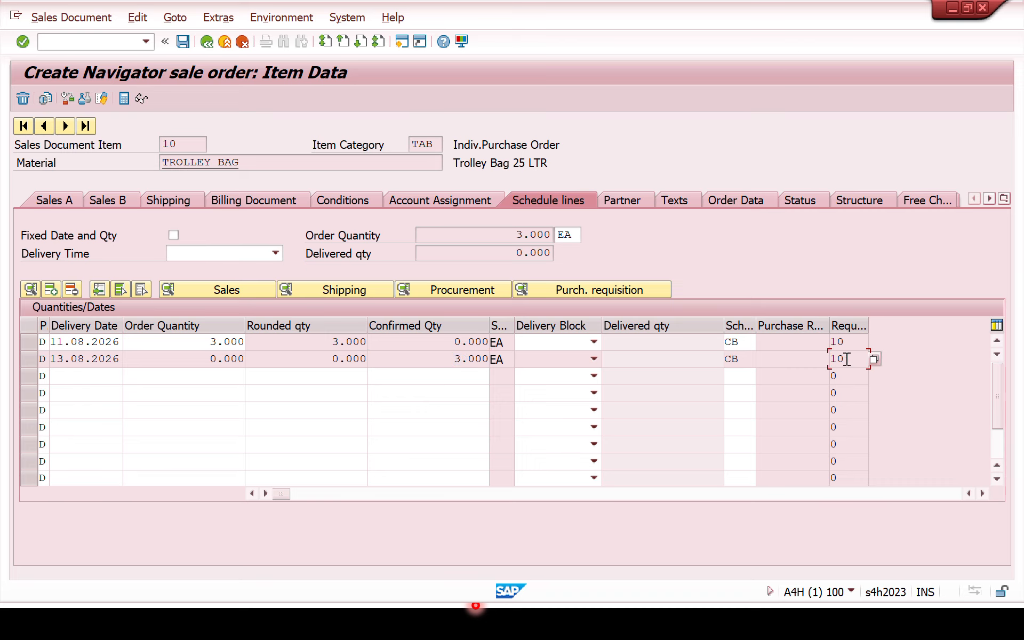
{"action": "double_click", "coordinate": [438, 144]}
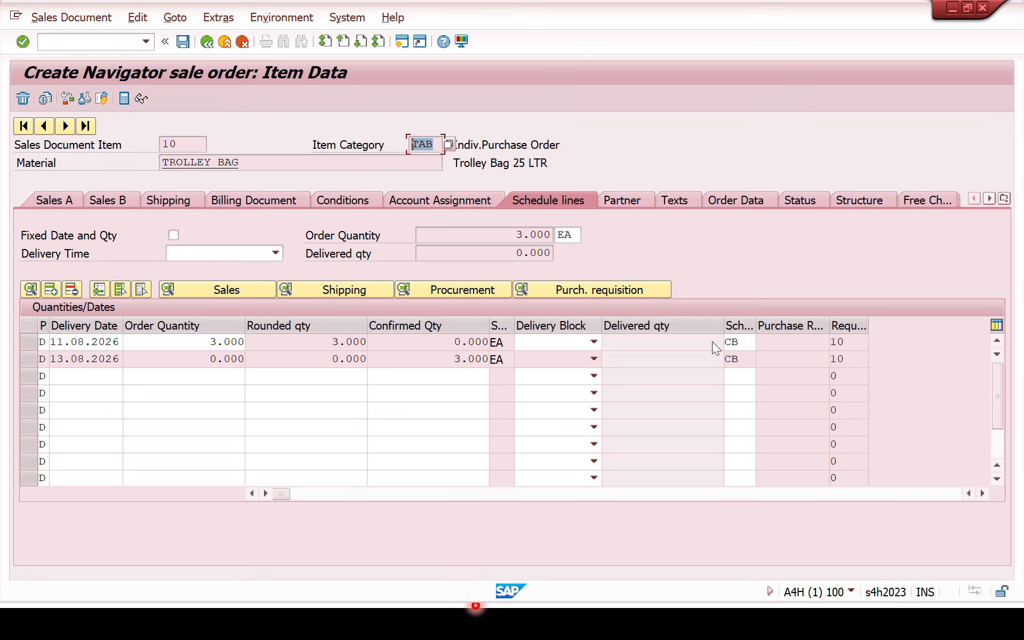
{"action": "double_click", "coordinate": [741, 360]}
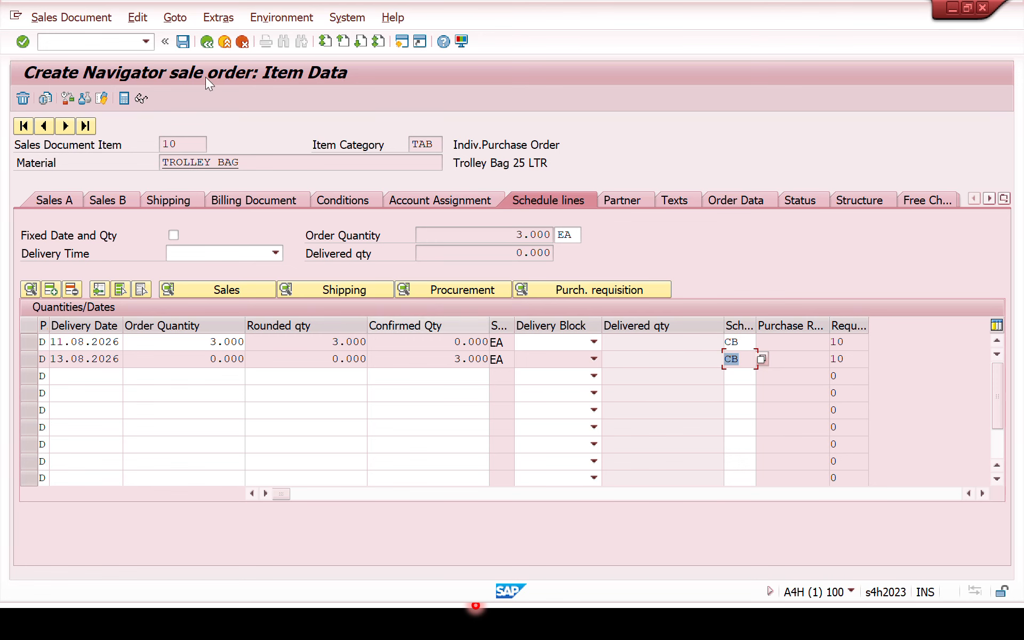
Step: Return to the order overview and examine the item's procurement data, including the requirements type
{"action": "left_click", "coordinate": [207, 43]}
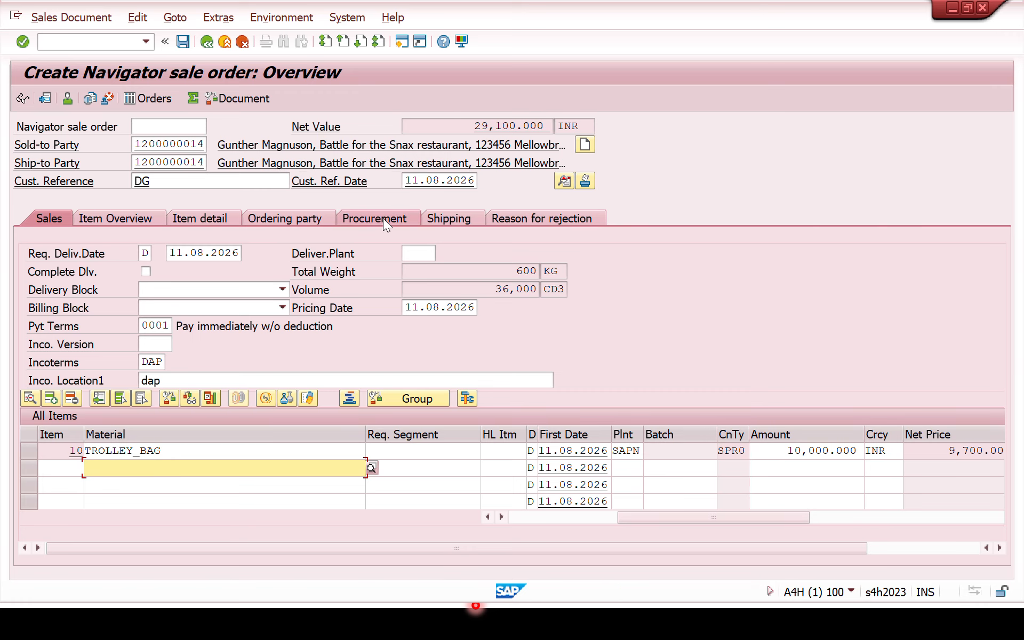
{"action": "left_click", "coordinate": [383, 219]}
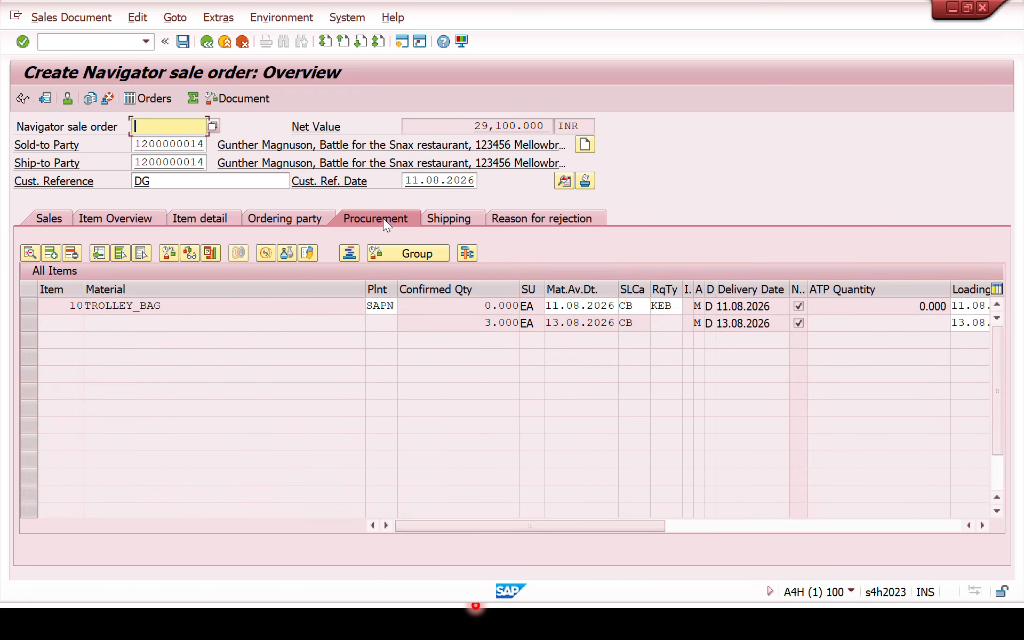
Step: Open the stock/requirements list (MD04) for material TROLLEY_BAG and MRP area SAPN in a new session
{"action": "double_click", "coordinate": [664, 306]}
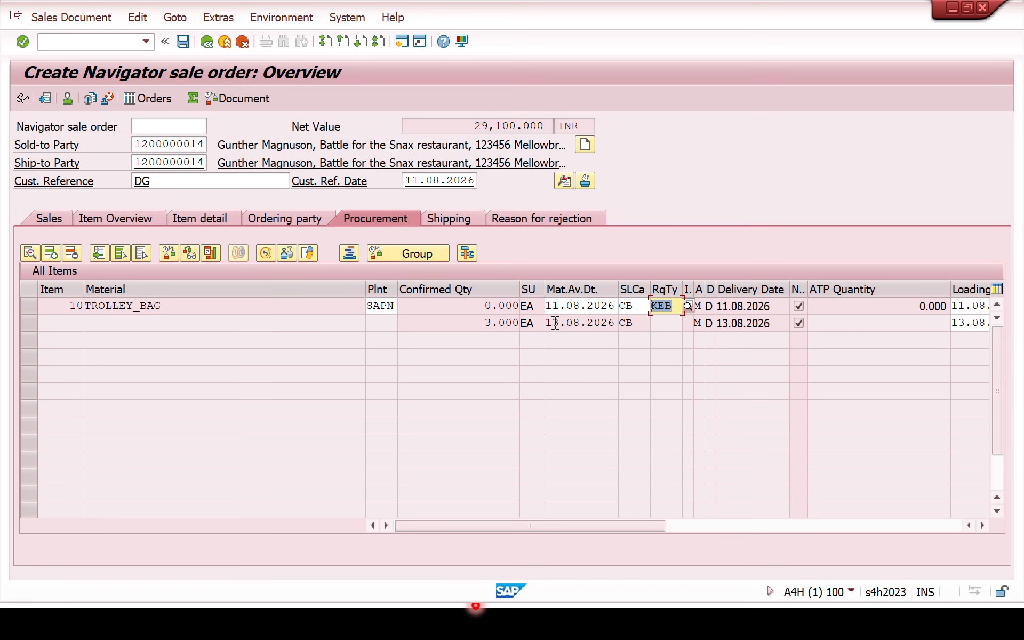
{"action": "left_click", "coordinate": [401, 41]}
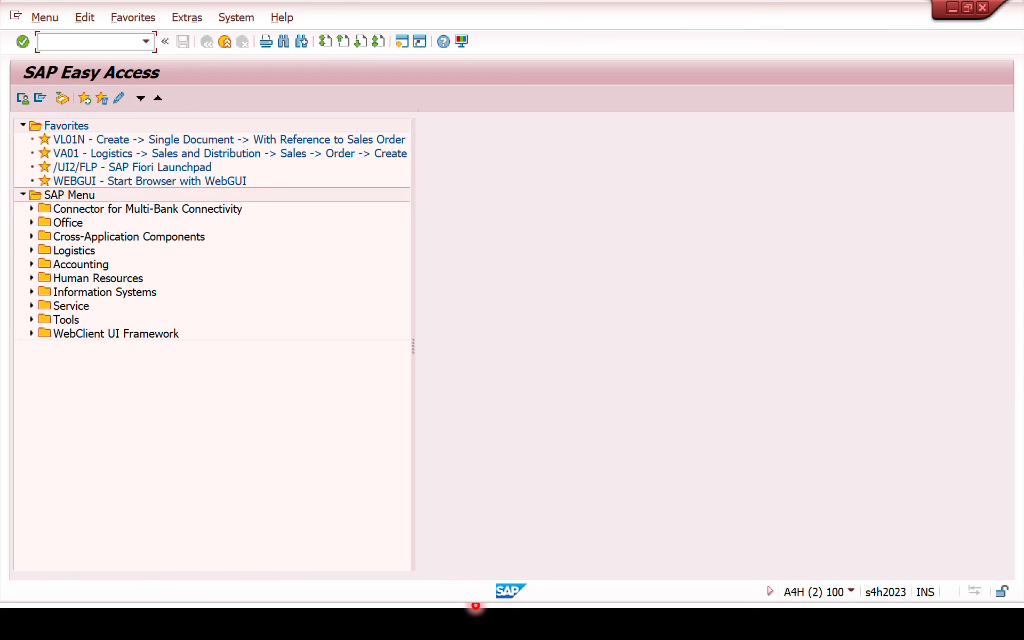
{"action": "type", "text": "MD04"}
{"action": "key", "text": "Return"}
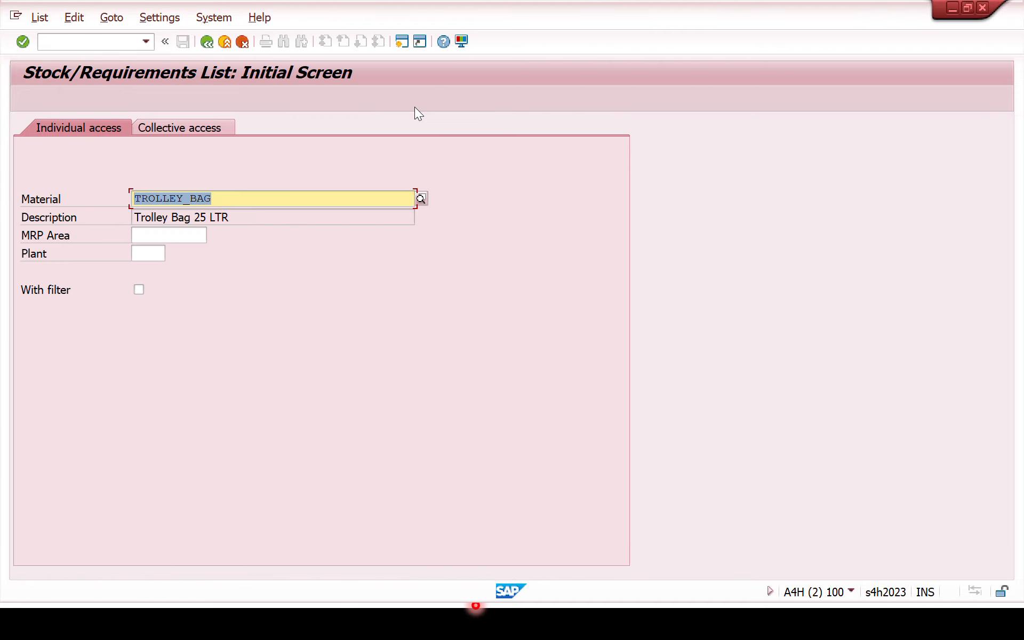
{"action": "left_click", "coordinate": [168, 235]}
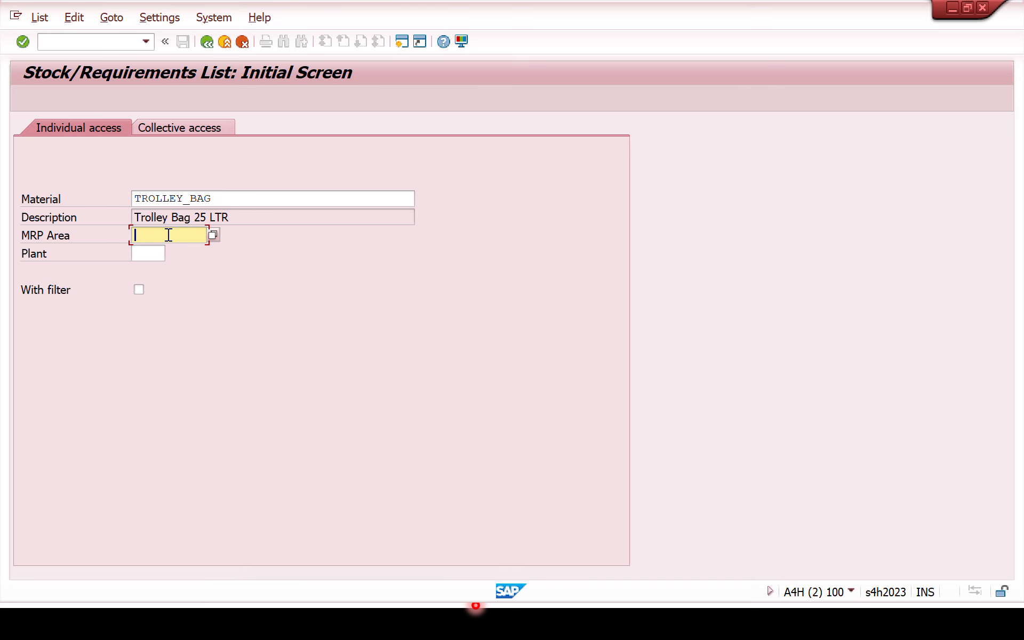
{"action": "type", "text": "SAPN"}
{"action": "key", "text": "Return"}
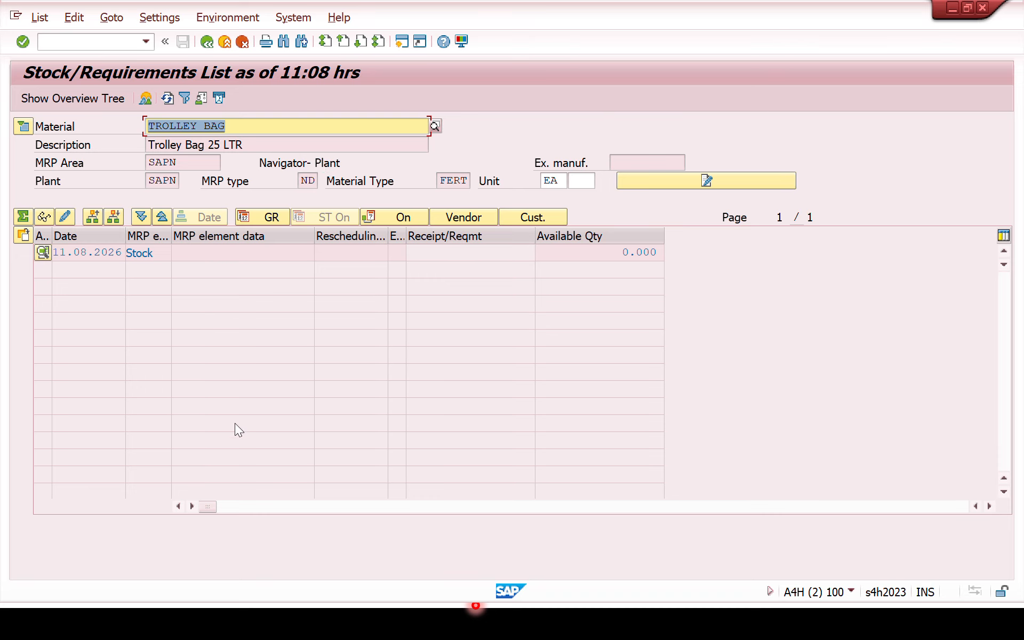
Step: Compare the TROLLEY_BAG order's procurement data with the stock/requirements list and save the sales order
{"action": "key", "text": "alt+Tab"}
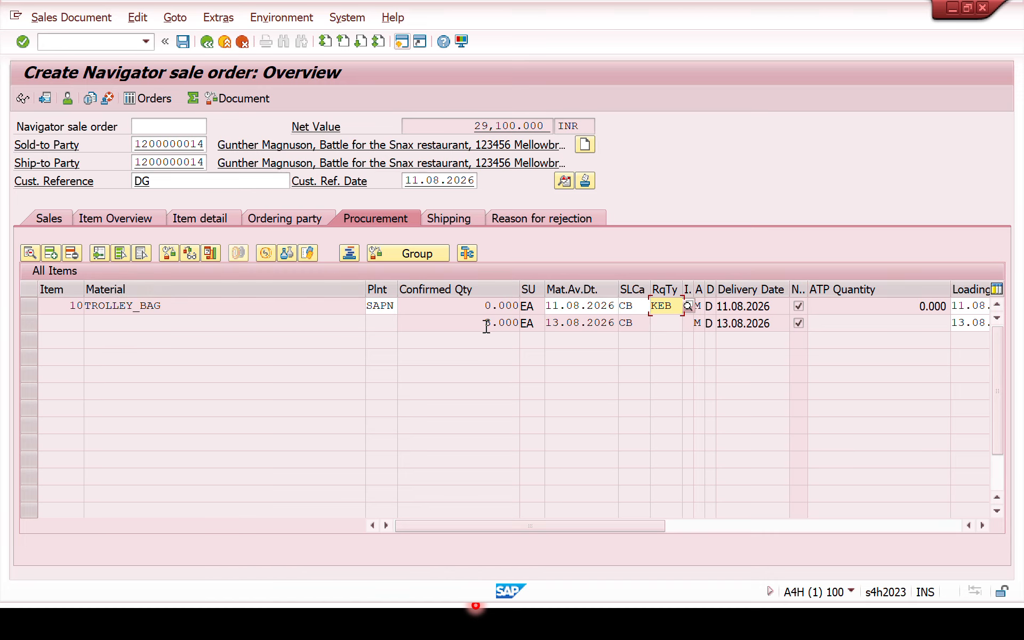
{"action": "key", "text": "alt+Tab"}
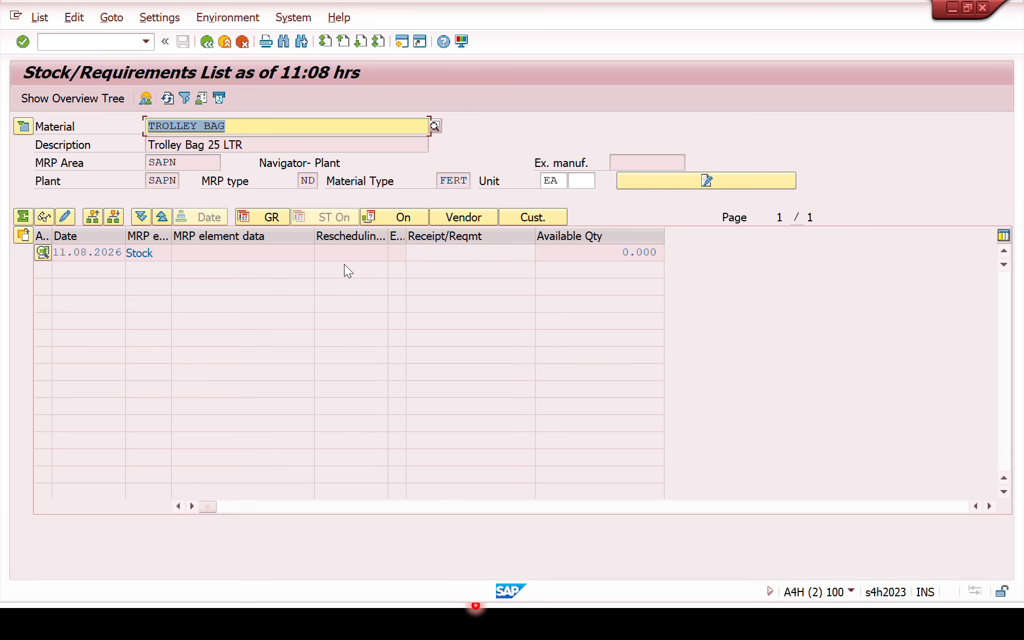
{"action": "key", "text": "alt+Tab"}
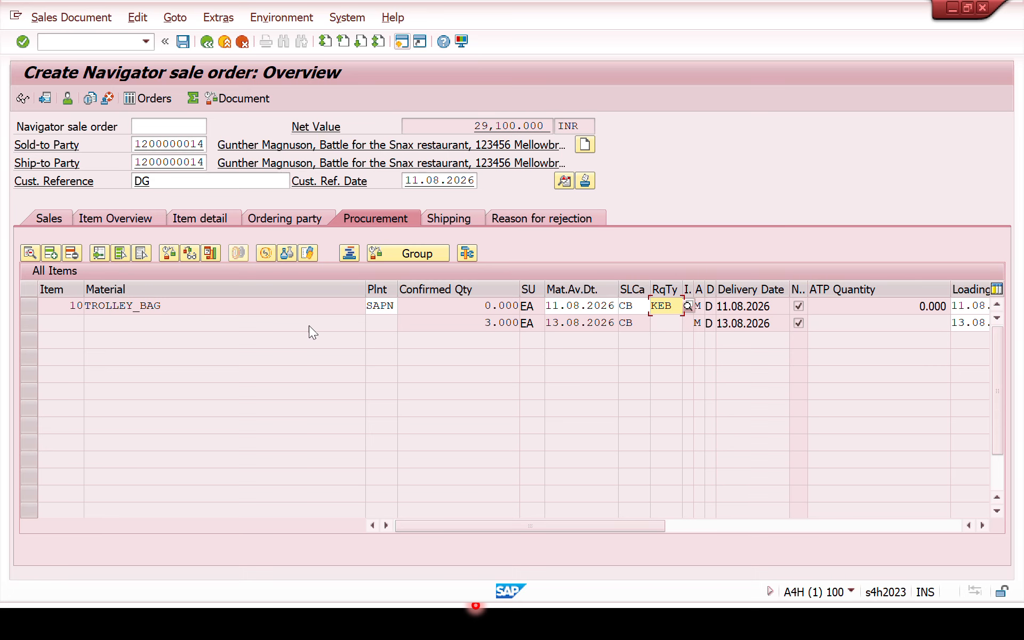
{"action": "left_click", "coordinate": [184, 42]}
{"action": "left_click", "coordinate": [184, 43]}
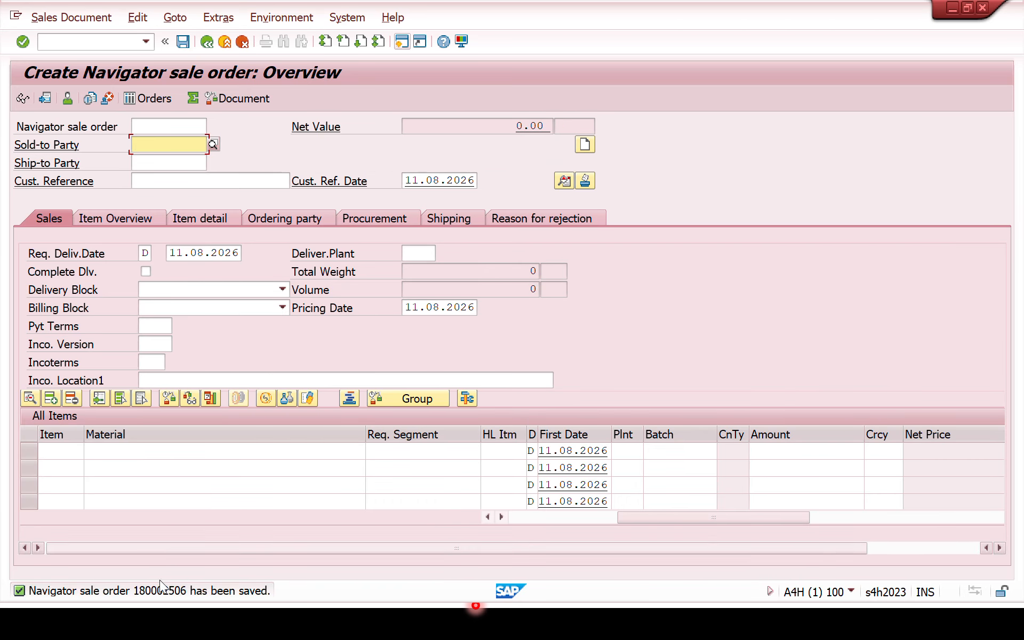
Step: Display the saved sales order and check the purchase requisition on the TROLLEY_BAG item's schedule lines
{"action": "left_click", "coordinate": [21, 99]}
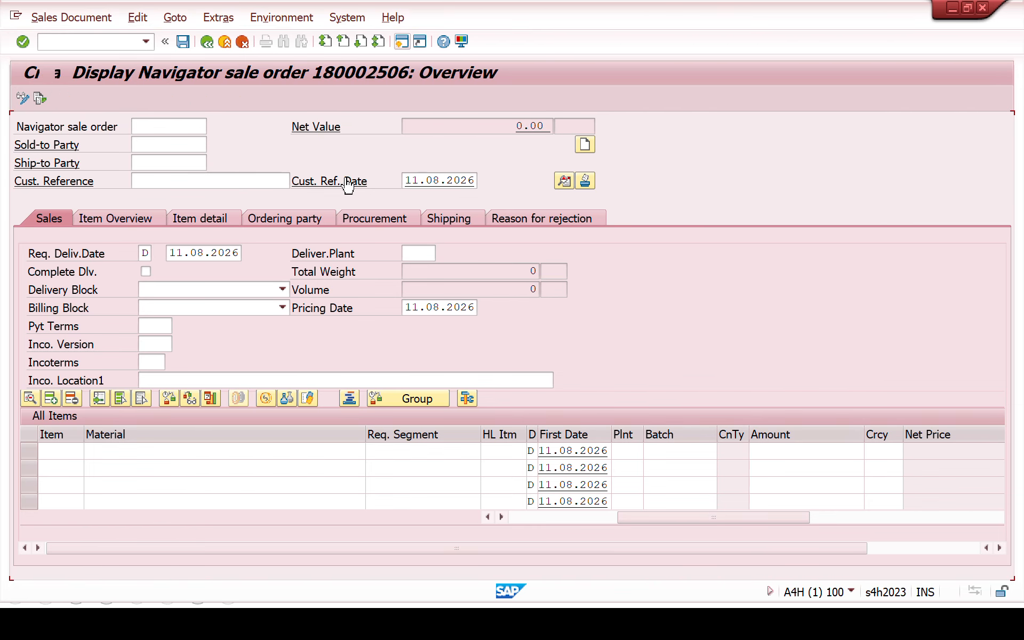
{"action": "left_click", "coordinate": [260, 452]}
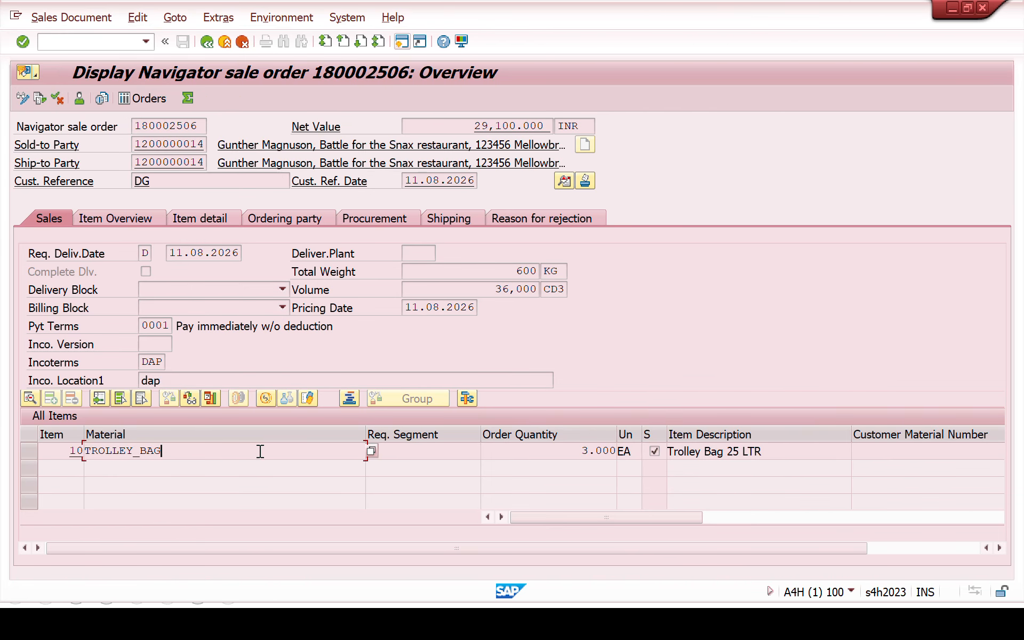
{"action": "double_click", "coordinate": [277, 458]}
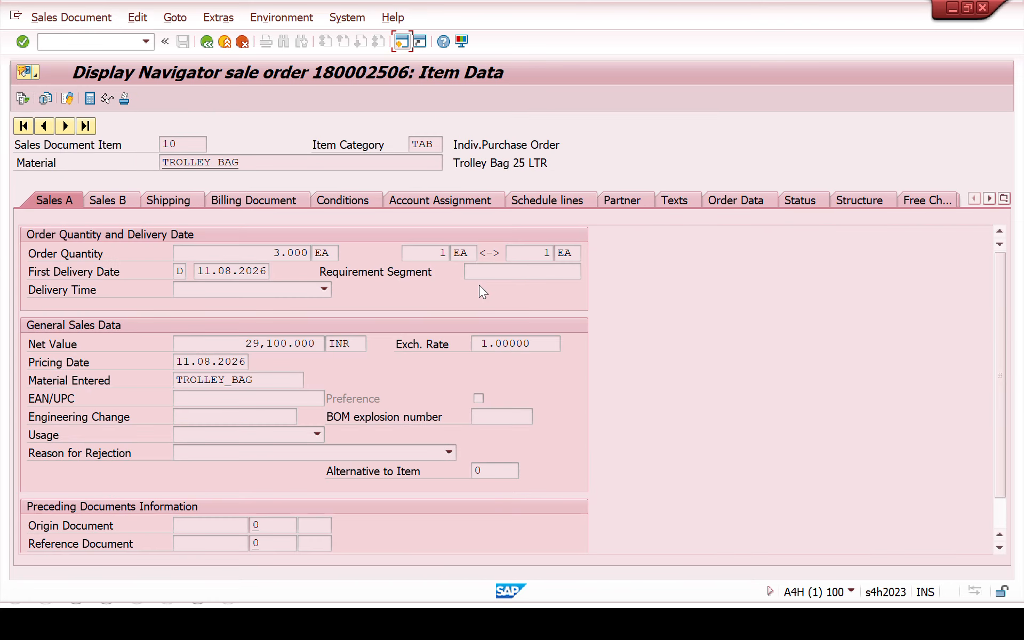
{"action": "left_click", "coordinate": [562, 201]}
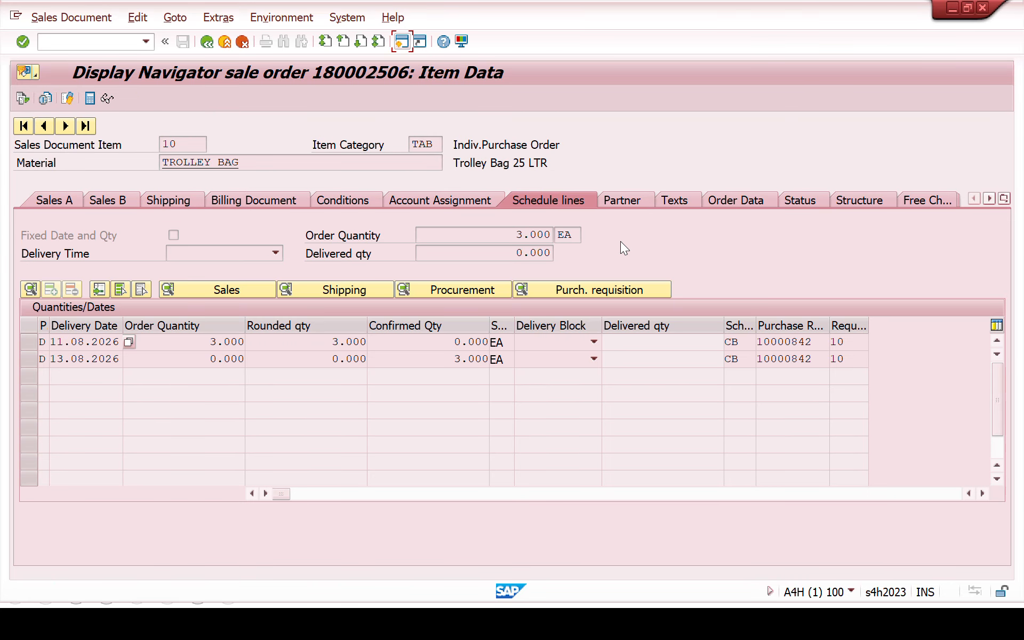
{"action": "double_click", "coordinate": [816, 356]}
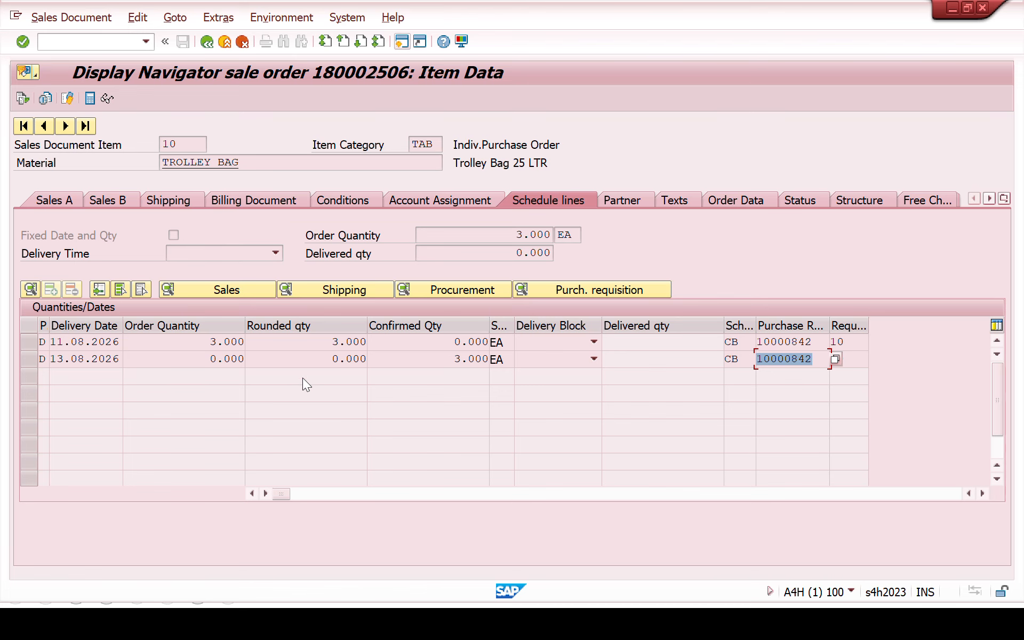
Step: Refresh the TROLLEY_BAG stock/requirements list and compare its customer stock entry with the displayed sales order
{"action": "key", "text": "alt+Tab"}
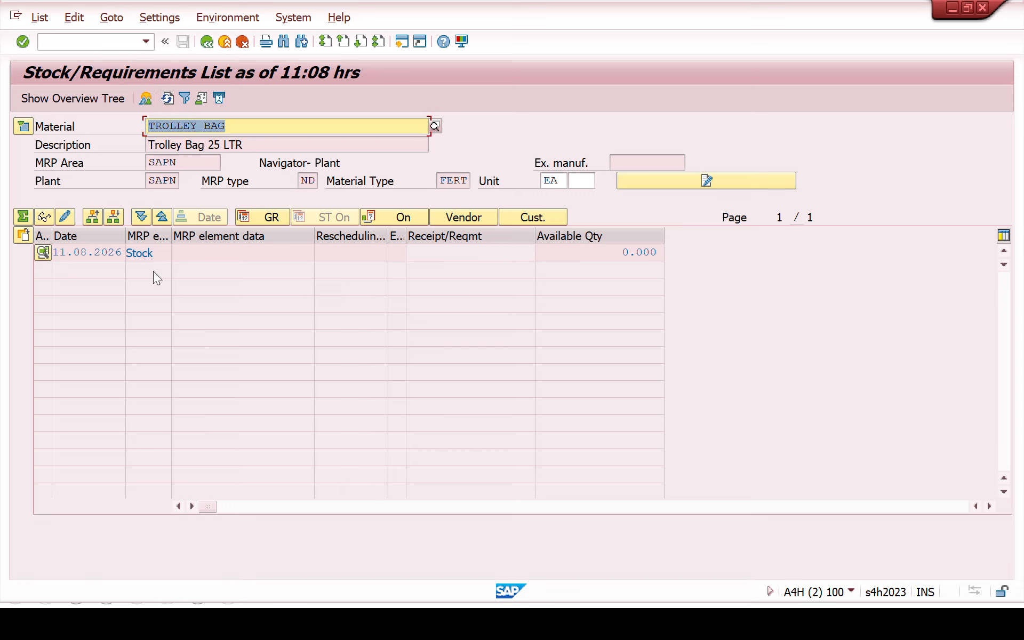
{"action": "left_click", "coordinate": [171, 99]}
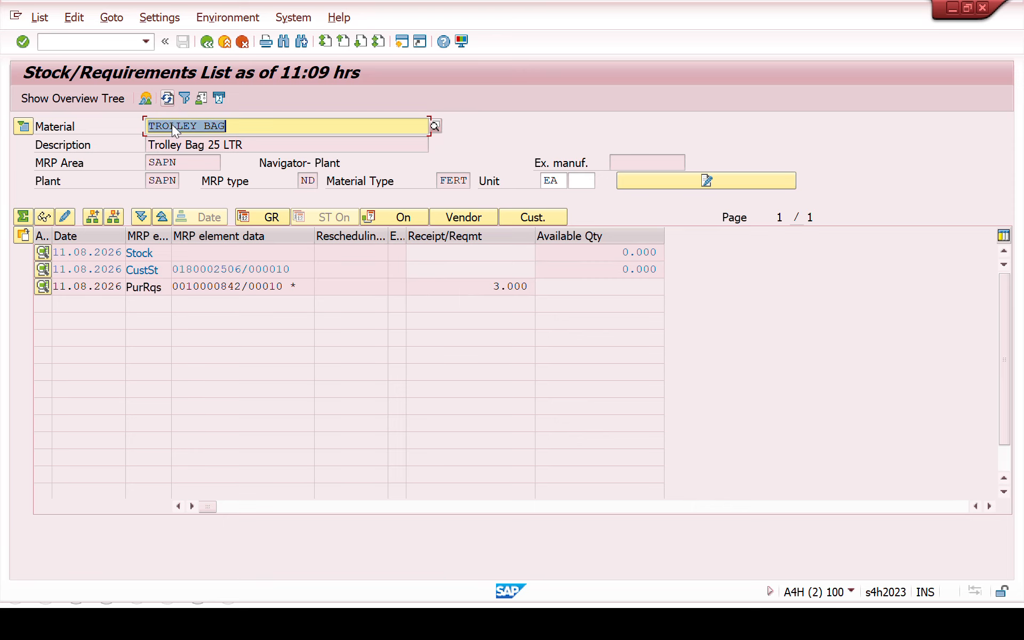
{"action": "left_click_drag", "start_coordinate": [243, 269], "coordinate": [62, 286]}
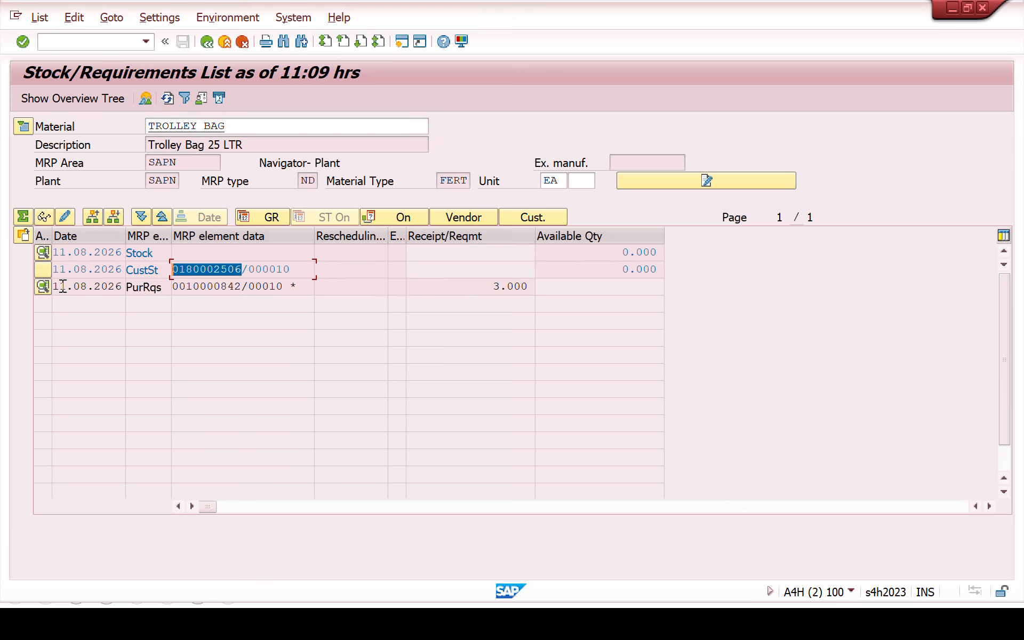
{"action": "key", "text": "alt+Tab"}
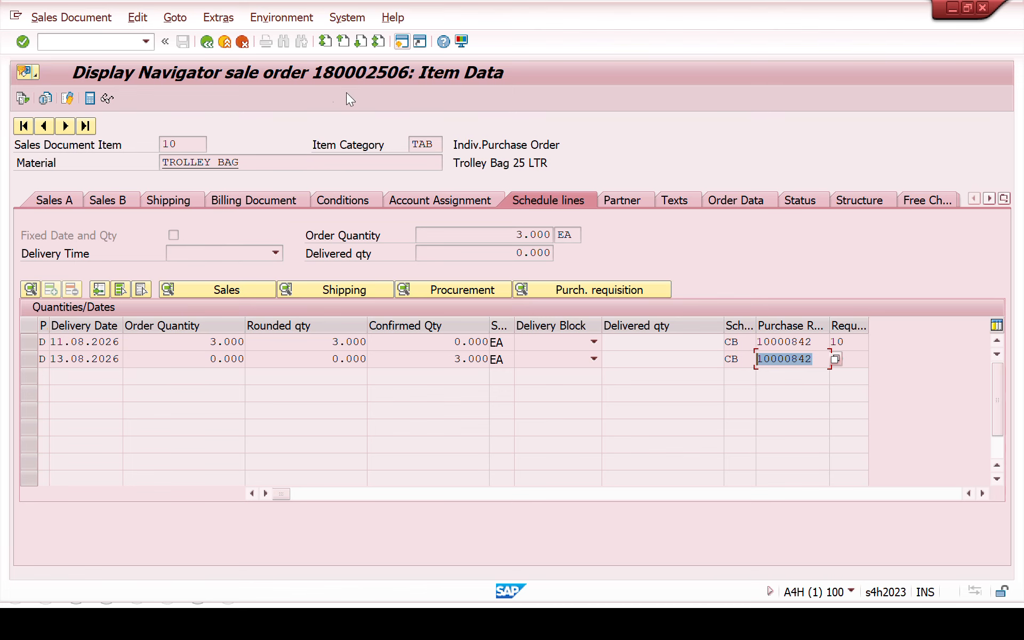
{"action": "key", "text": "alt+Tab"}
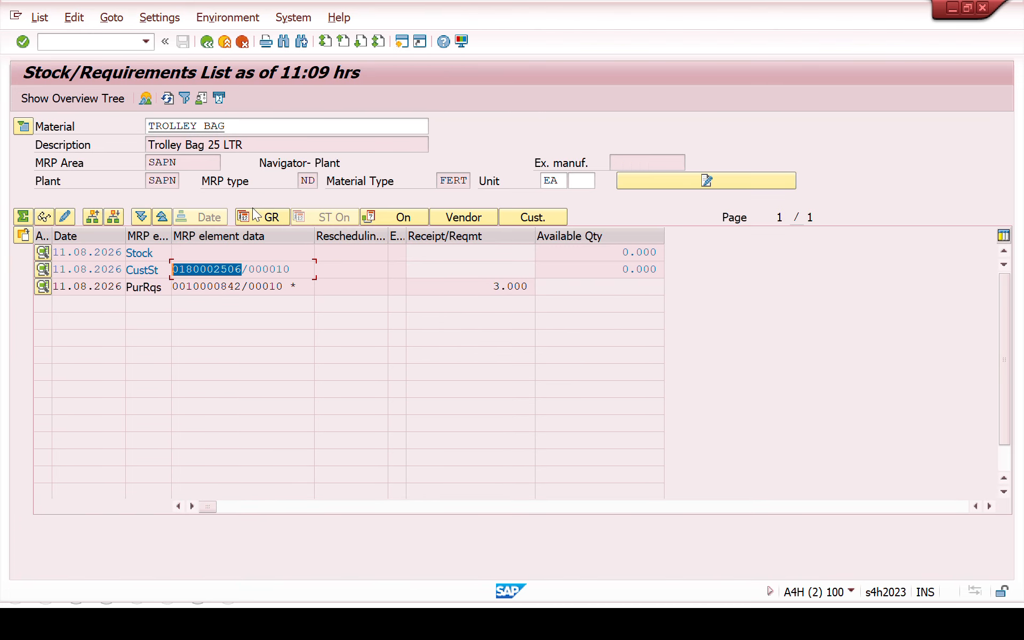
Step: Compare the purchase requisition's number and quantity in the stock/requirements list with the requisition and confirmed quantity on the order's schedule lines
{"action": "left_click", "coordinate": [245, 288]}
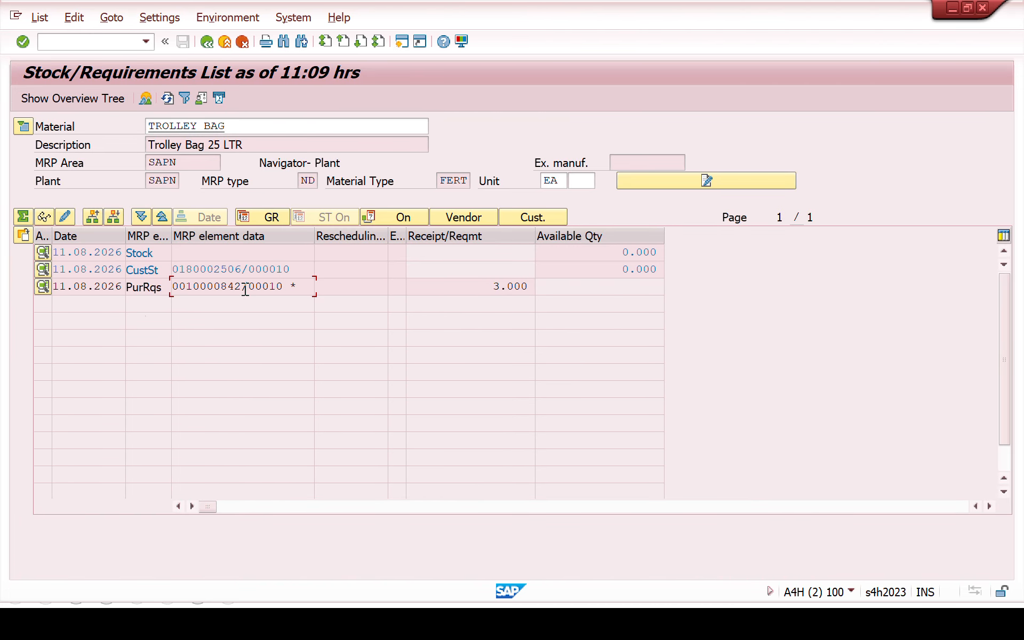
{"action": "left_click_drag", "start_coordinate": [245, 288], "coordinate": [139, 303]}
{"action": "left_click_drag", "start_coordinate": [478, 286], "coordinate": [622, 302]}
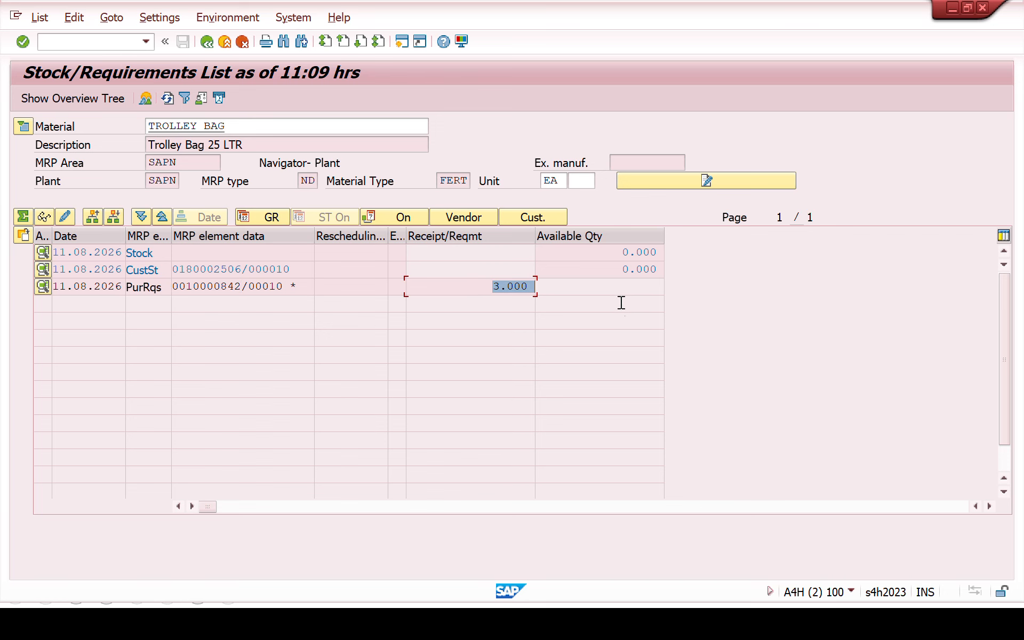
{"action": "key", "text": "alt+Tab"}
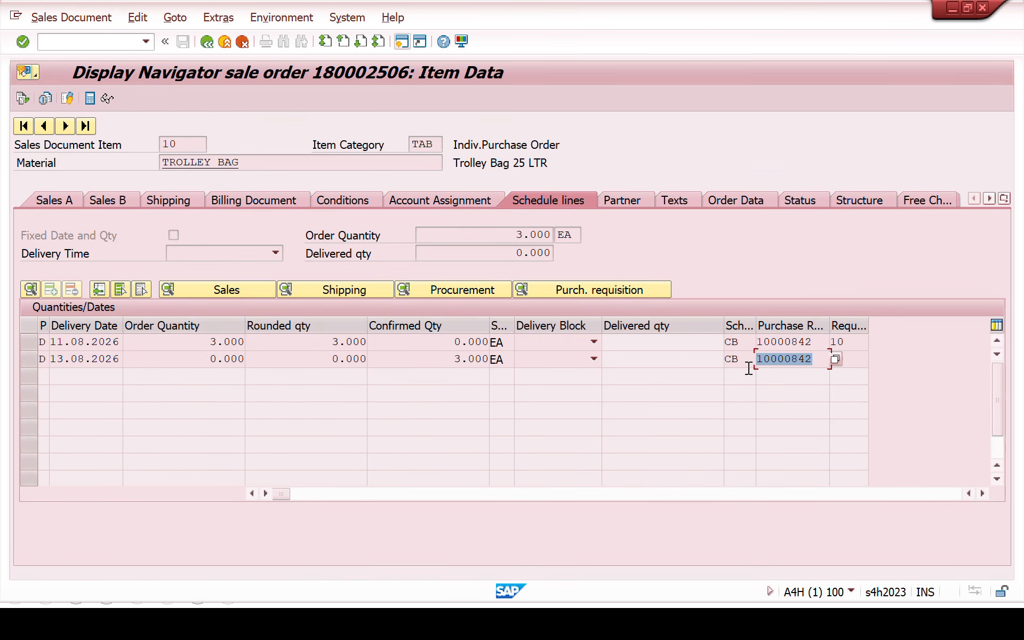
{"action": "left_click_drag", "start_coordinate": [434, 359], "coordinate": [881, 388]}
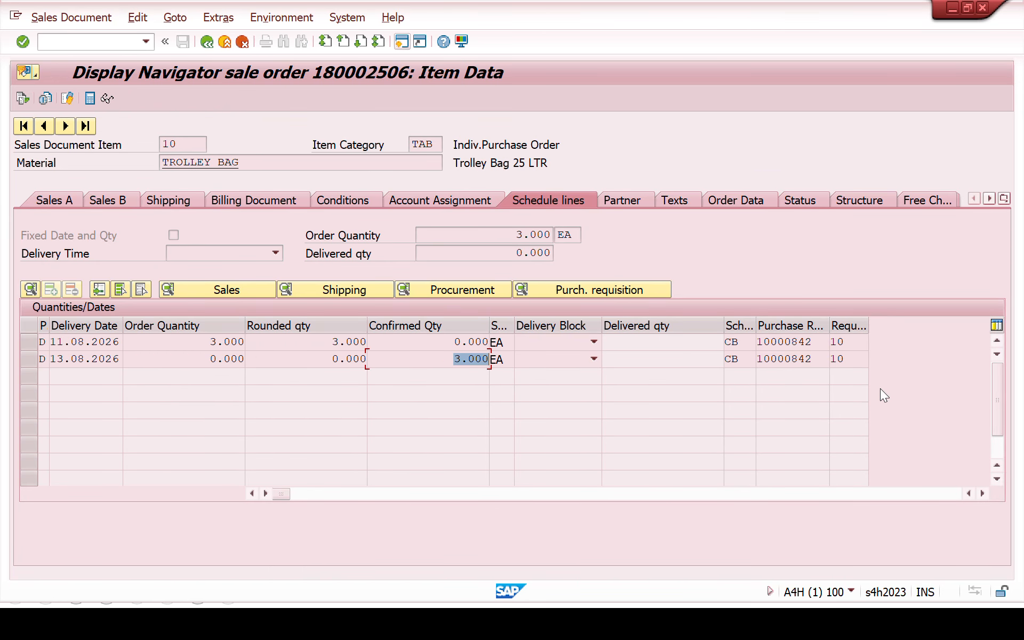
{"action": "left_click", "coordinate": [810, 363]}
{"action": "left_click_drag", "start_coordinate": [810, 365], "coordinate": [499, 401]}
{"action": "key", "text": "alt+Tab"}
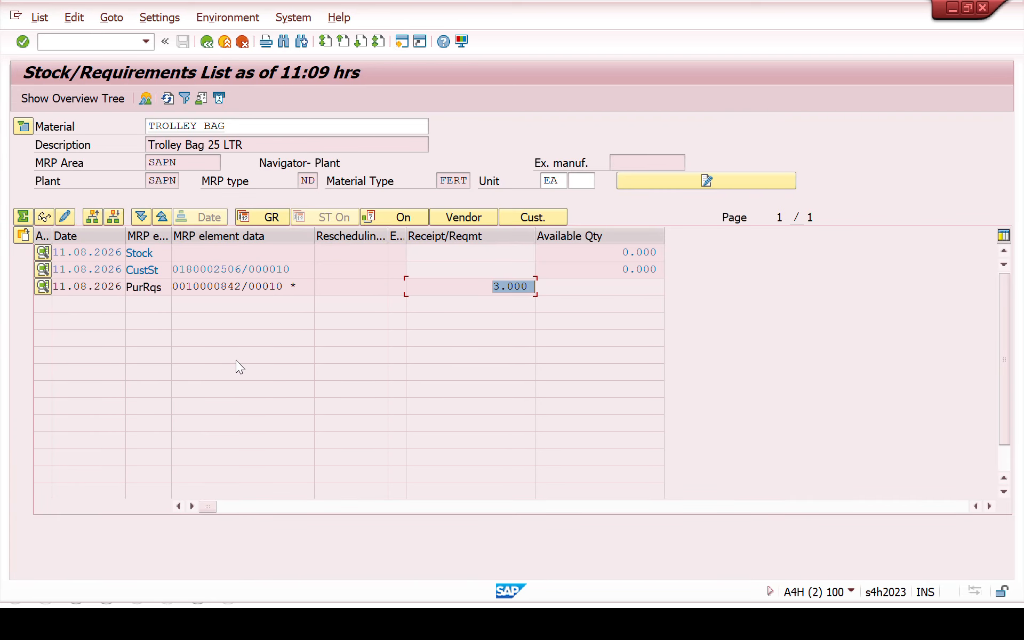
{"action": "key", "text": "alt+Tab"}
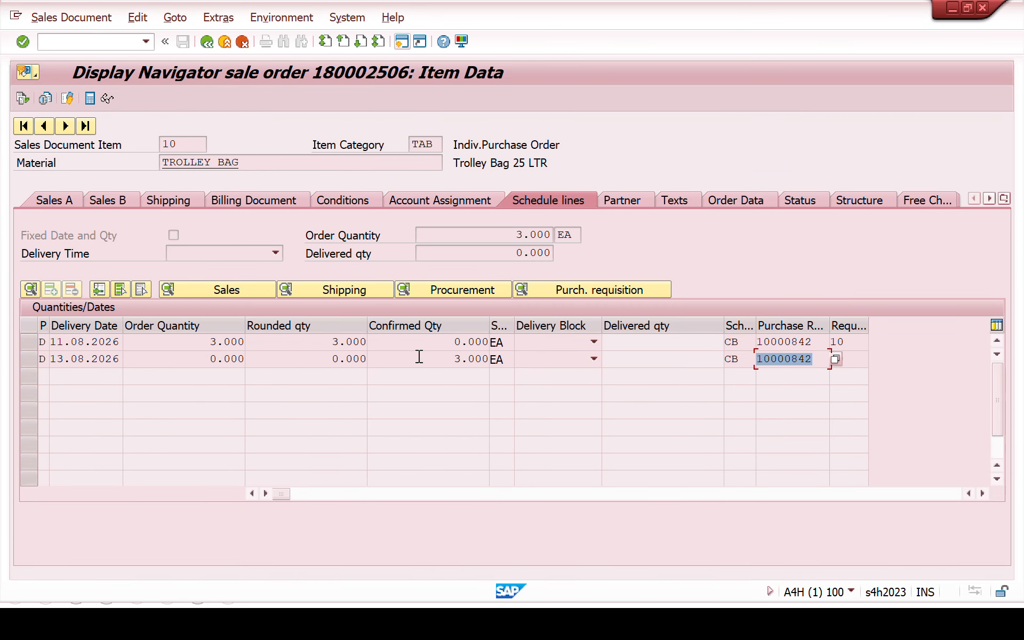
{"action": "key", "text": "alt+Tab"}
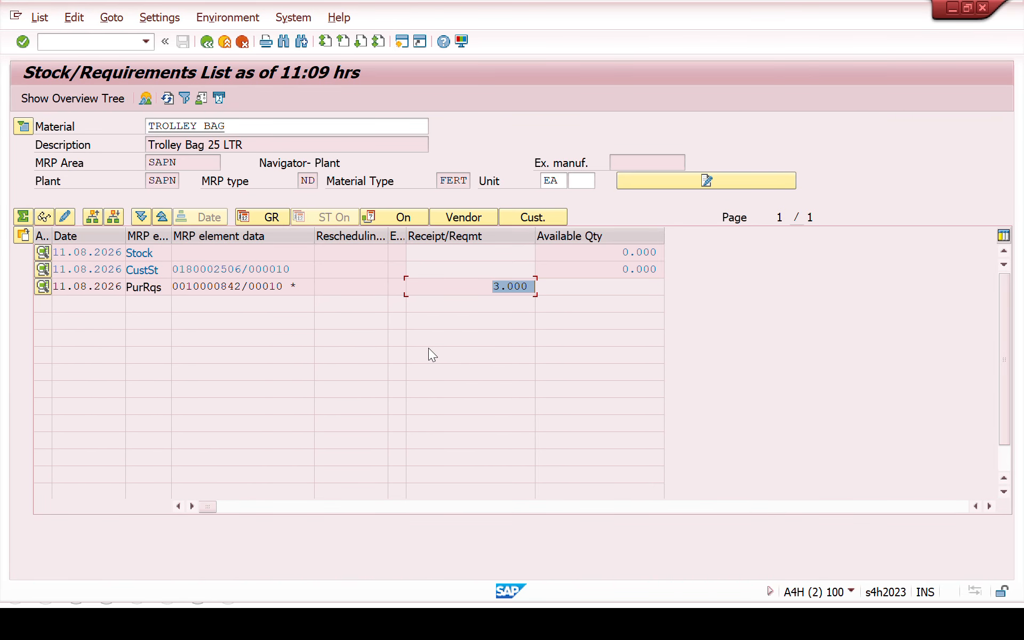
Step: Examine the list's customer stock and purchase requisition entries, and recheck the requisition number against the order's schedule line
{"action": "left_click_drag", "start_coordinate": [295, 288], "coordinate": [130, 313]}
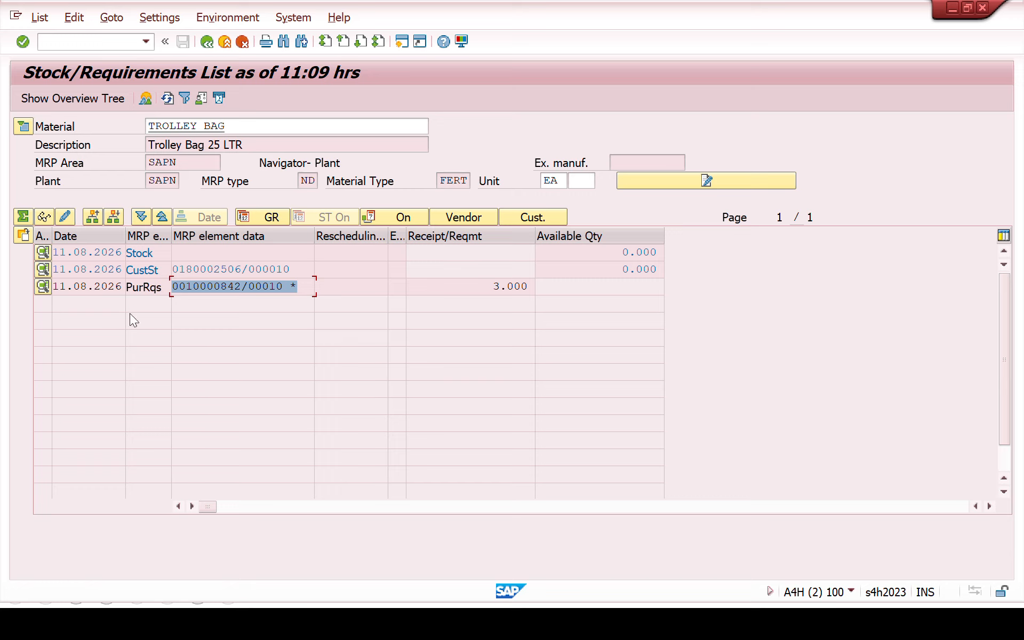
{"action": "left_click_drag", "start_coordinate": [290, 269], "coordinate": [124, 275]}
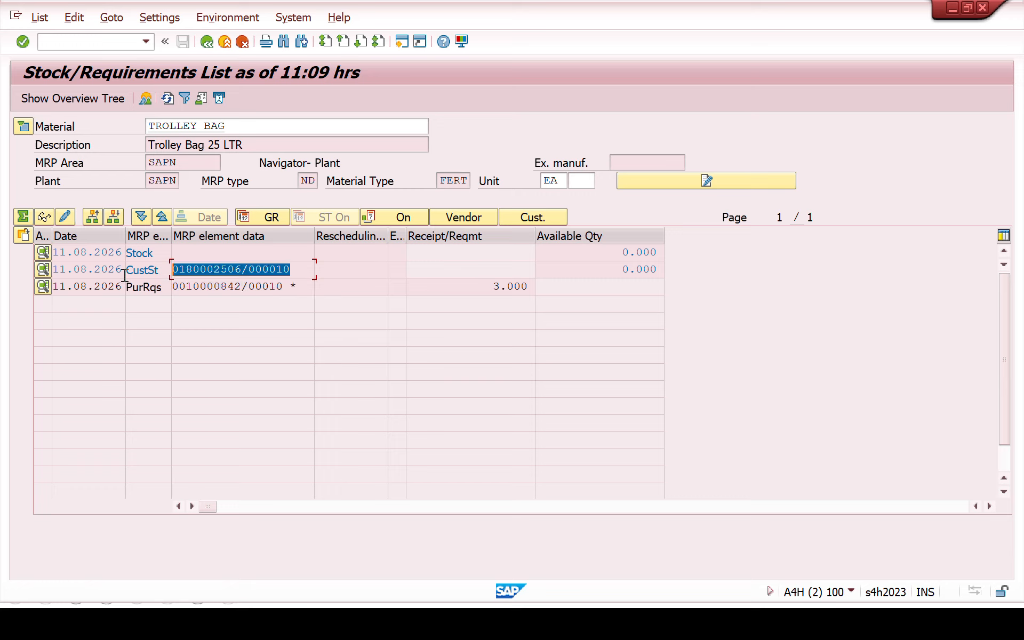
{"action": "left_click_drag", "start_coordinate": [297, 286], "coordinate": [11, 318]}
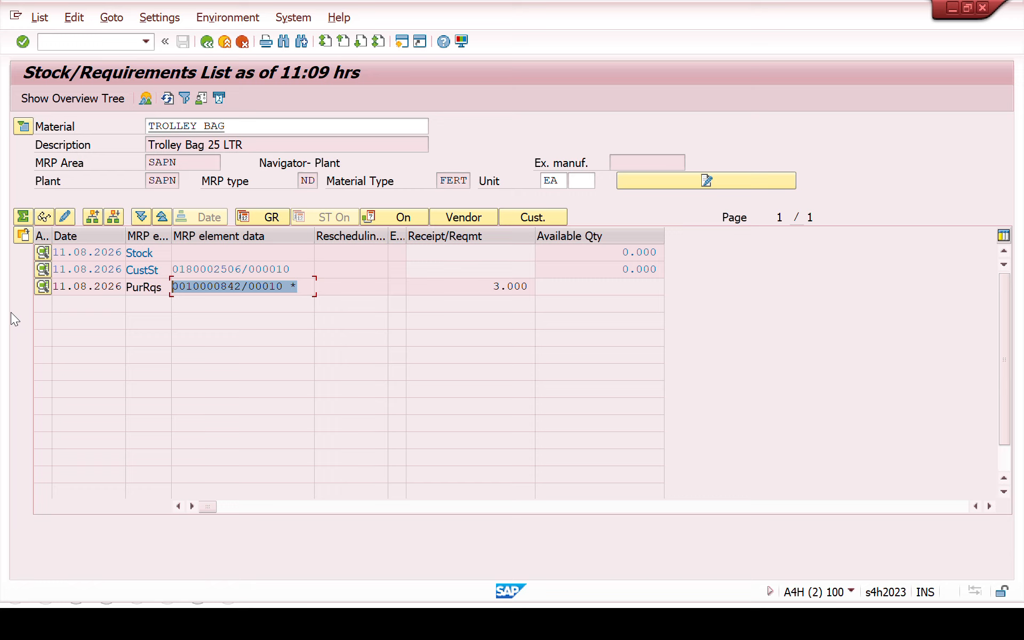
{"action": "left_click", "coordinate": [149, 289]}
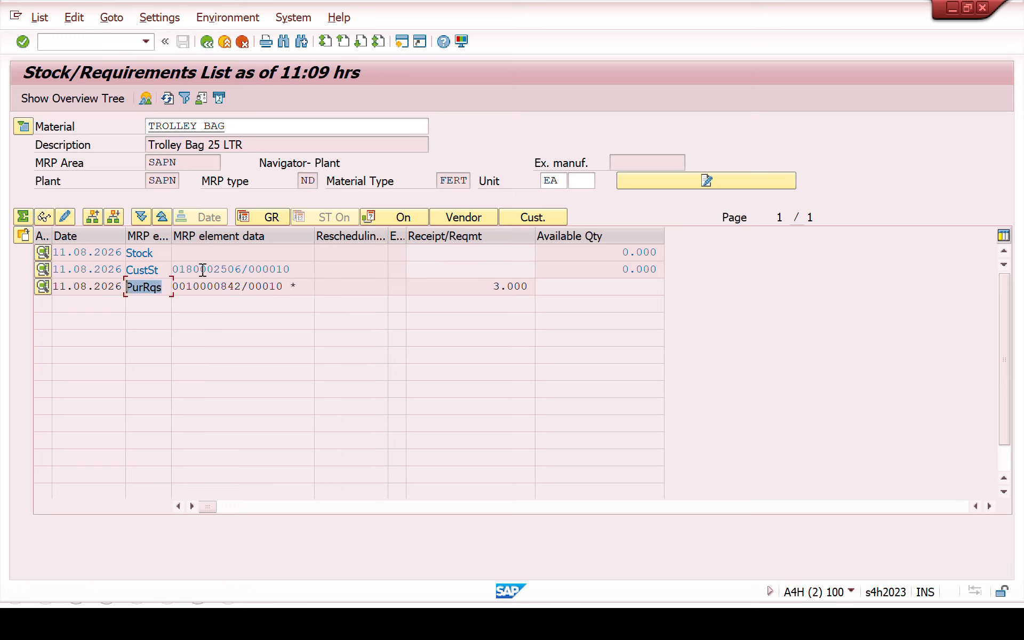
{"action": "left_click_drag", "start_coordinate": [237, 286], "coordinate": [144, 289]}
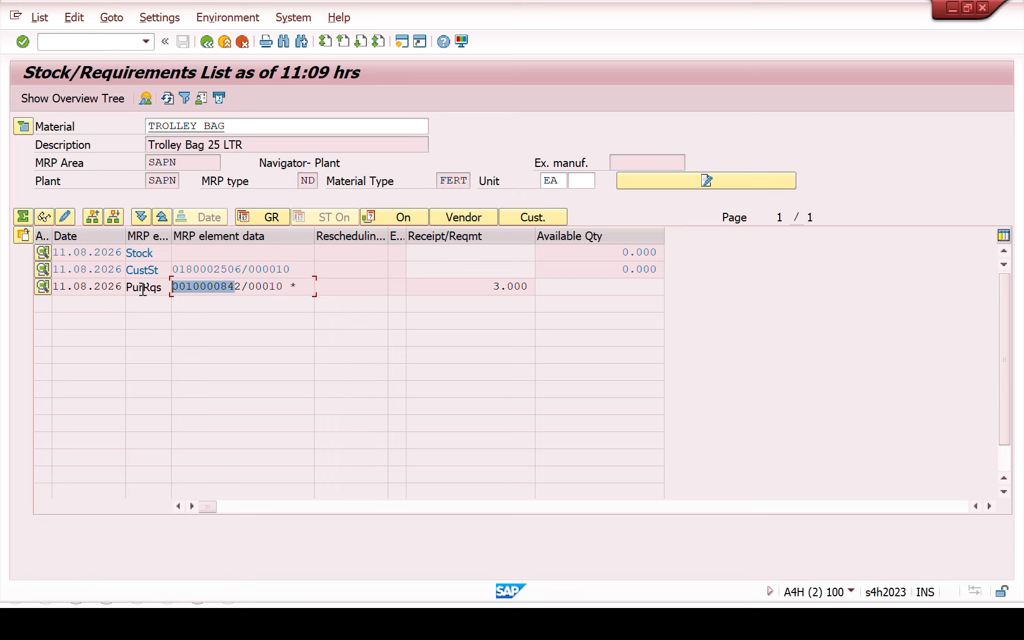
{"action": "left_click", "coordinate": [144, 291]}
{"action": "key", "text": "alt+Tab"}
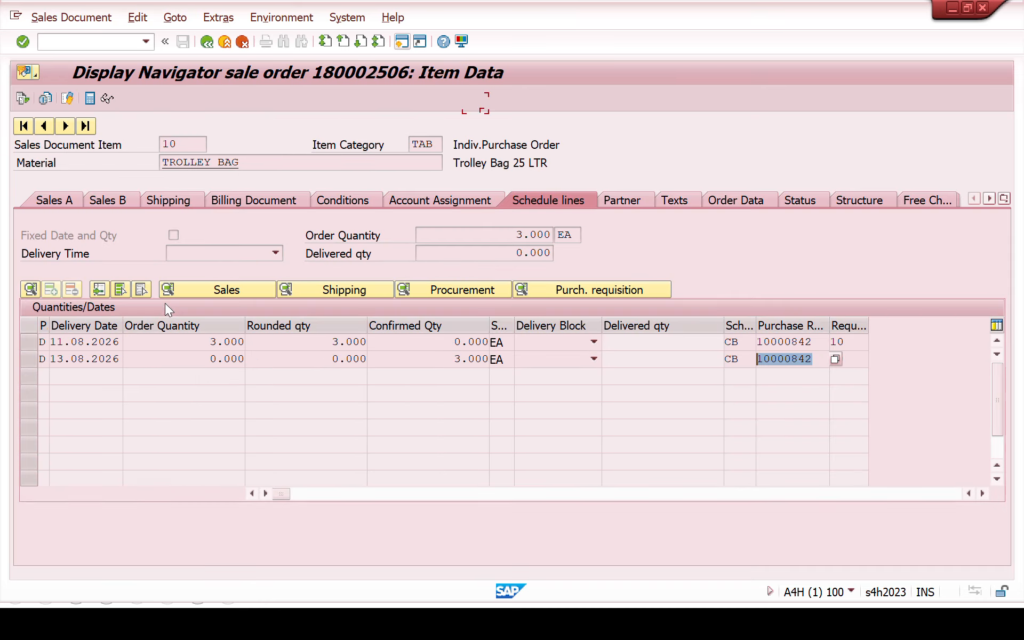
{"action": "left_click", "coordinate": [768, 356]}
{"action": "key", "text": "alt+Tab"}
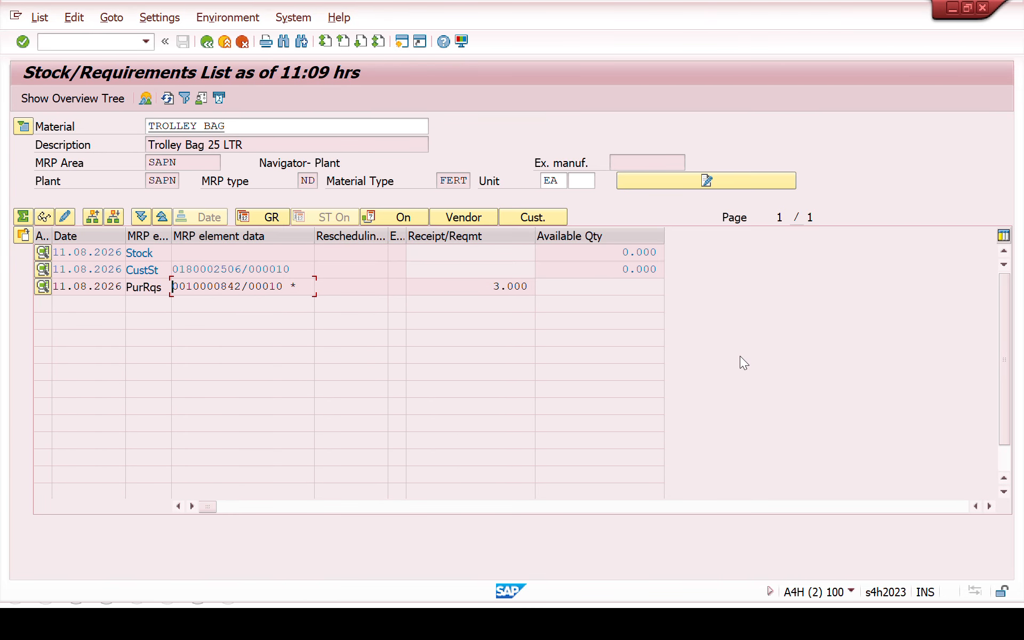
Step: Open the details of the TROLLEY_BAG purchase requisition in the stock/requirements list and convert it to a purchase order
{"action": "left_click", "coordinate": [41, 287]}
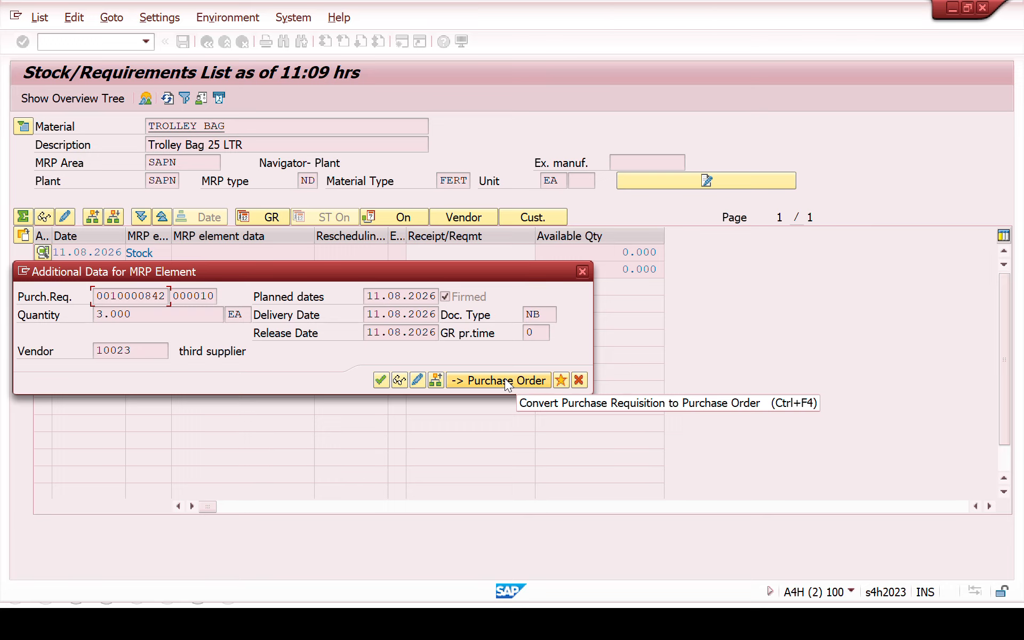
{"action": "left_click_drag", "start_coordinate": [452, 274], "coordinate": [480, 328]}
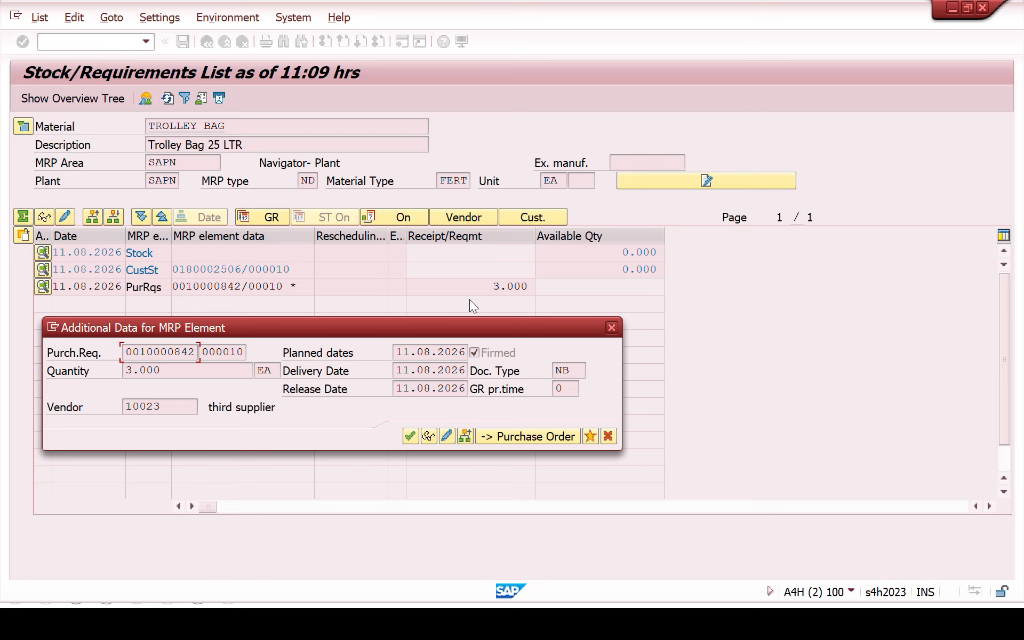
{"action": "left_click", "coordinate": [513, 437]}
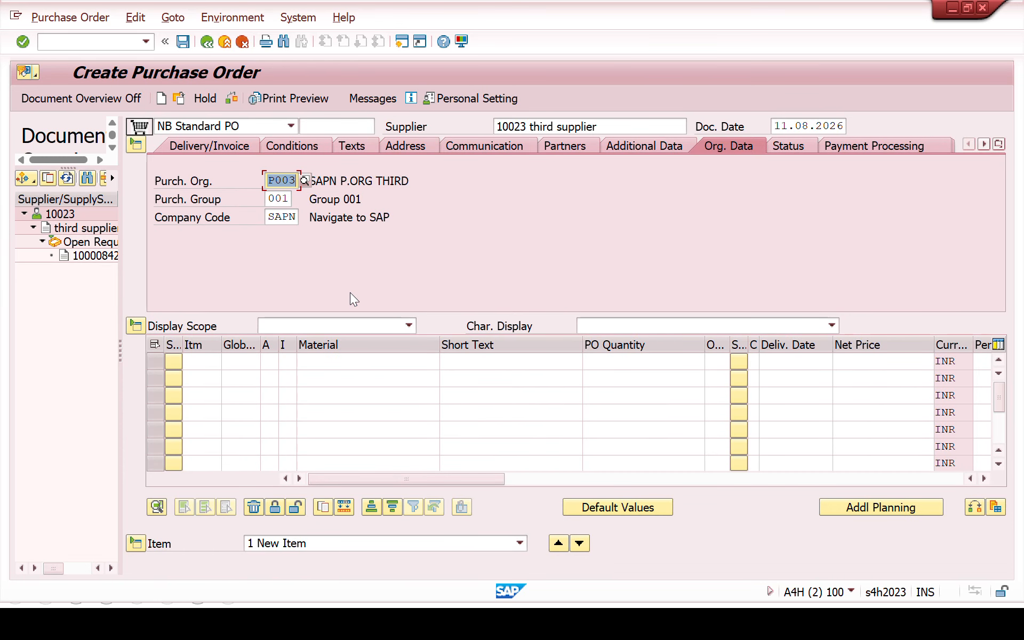
Step: Enter the purchase requisition number in the purchase order's first item and set its storage location to FG01
{"action": "left_click_drag", "start_coordinate": [489, 478], "coordinate": [722, 481]}
{"action": "left_click", "coordinate": [681, 364]}
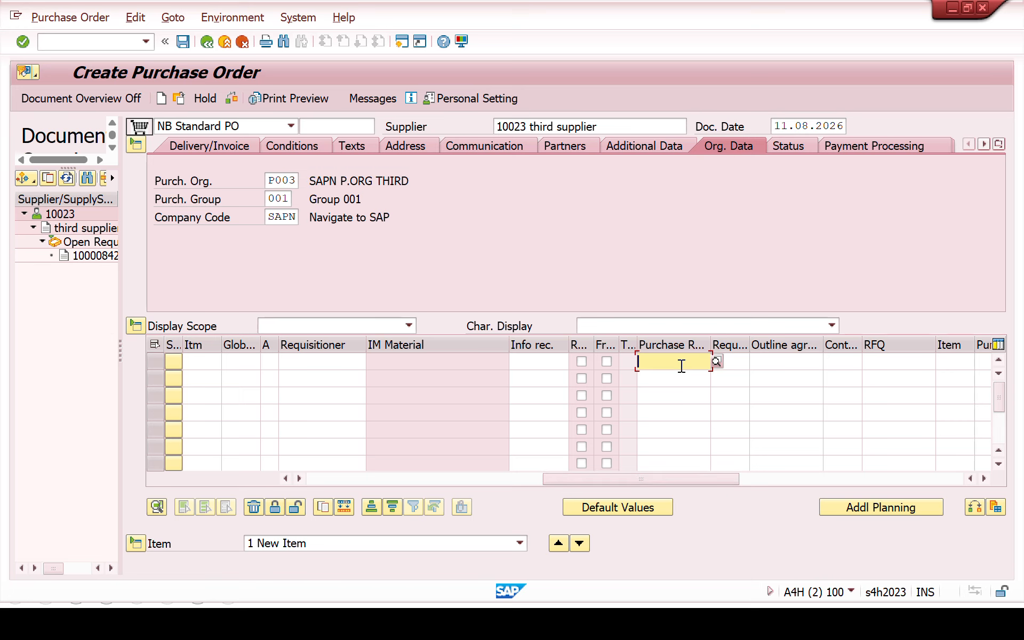
{"action": "type", "text": "10000842"}
{"action": "key", "text": "Return"}
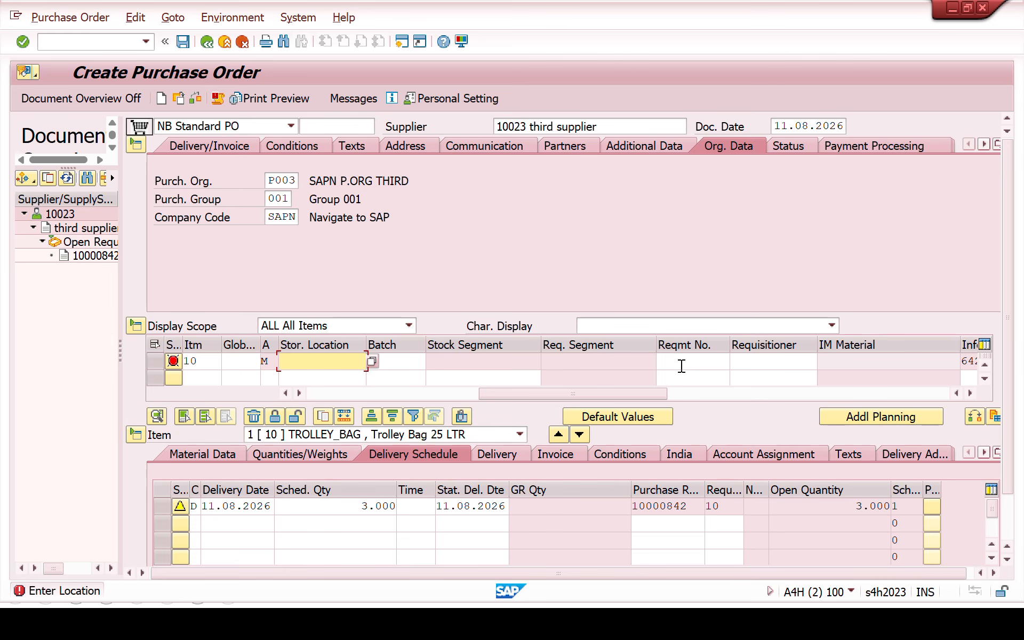
{"action": "type", "text": "FG0"}
{"action": "key", "text": "Return"}
{"action": "key", "text": "super+p"}
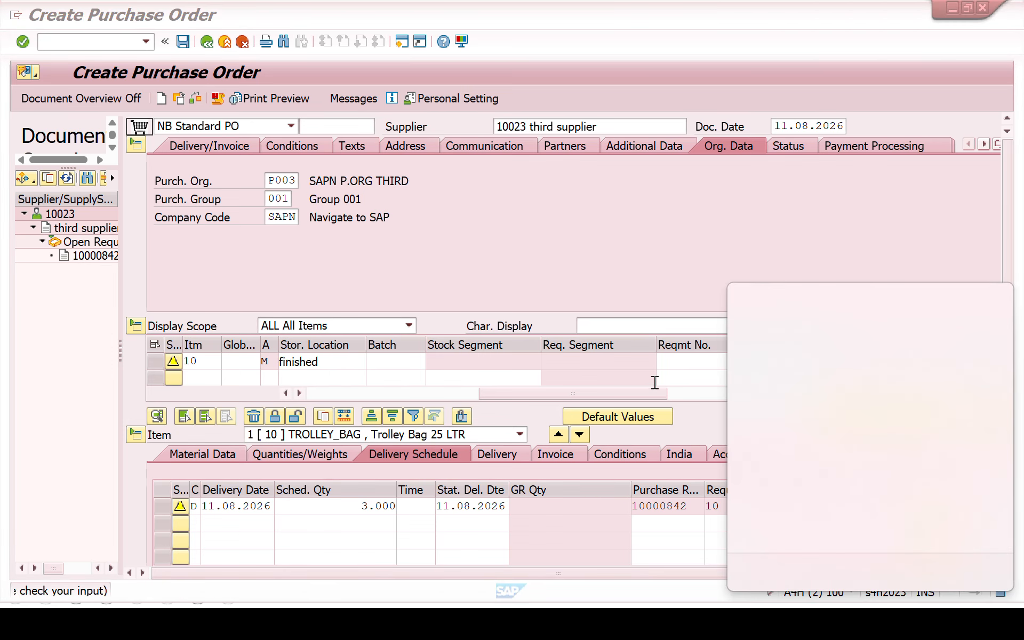
{"action": "key", "text": "Escape"}
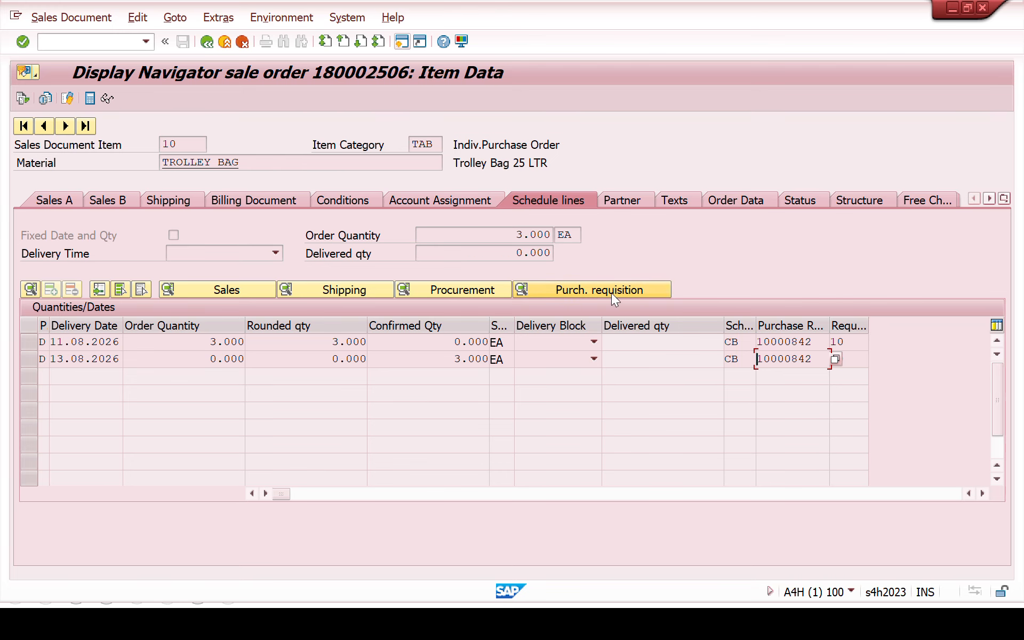
Step: Display the purchase requisition from the sales order's schedule lines and check its fixed vendor and info record
{"action": "left_click", "coordinate": [610, 290]}
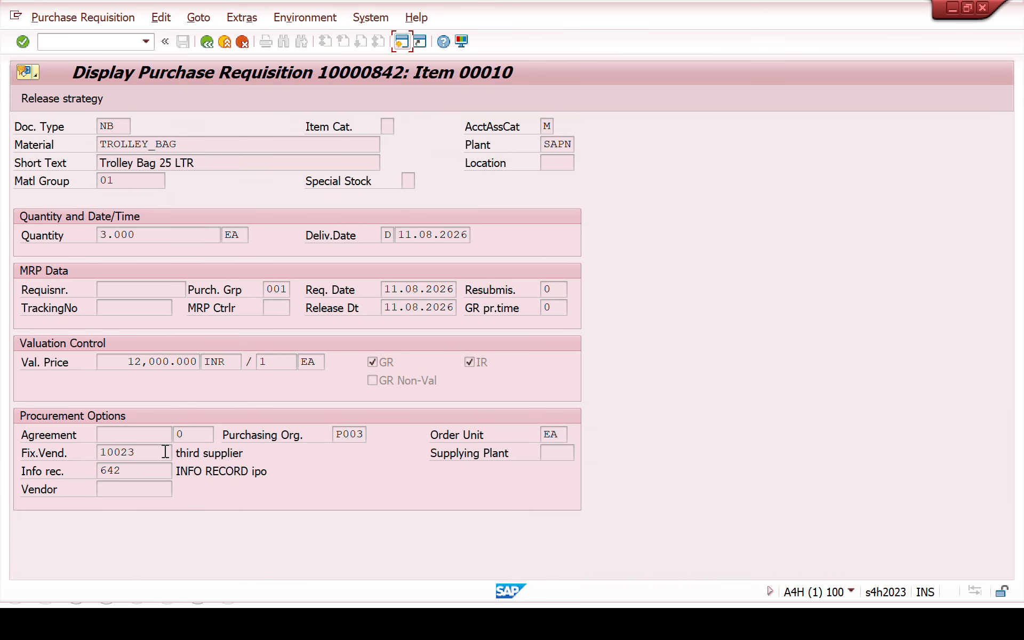
{"action": "left_click_drag", "start_coordinate": [149, 452], "coordinate": [27, 483]}
{"action": "left_click_drag", "start_coordinate": [149, 472], "coordinate": [3, 525]}
Step: Save the purchase order, accepting the system messages, and refresh the TROLLEY_BAG stock/requirements list
{"action": "key", "text": "alt+Tab"}
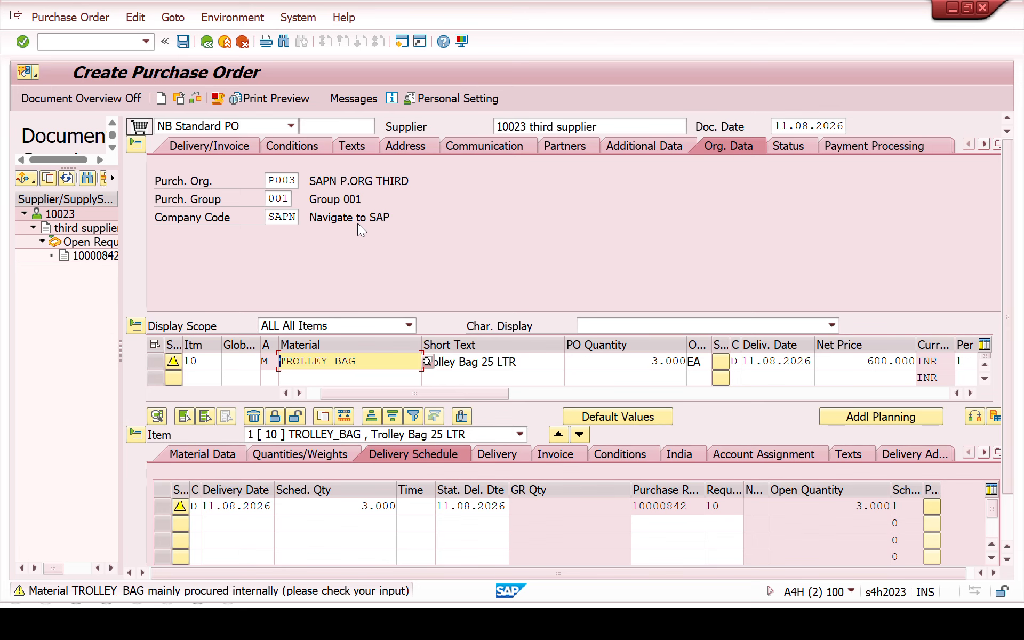
{"action": "left_click", "coordinate": [183, 41]}
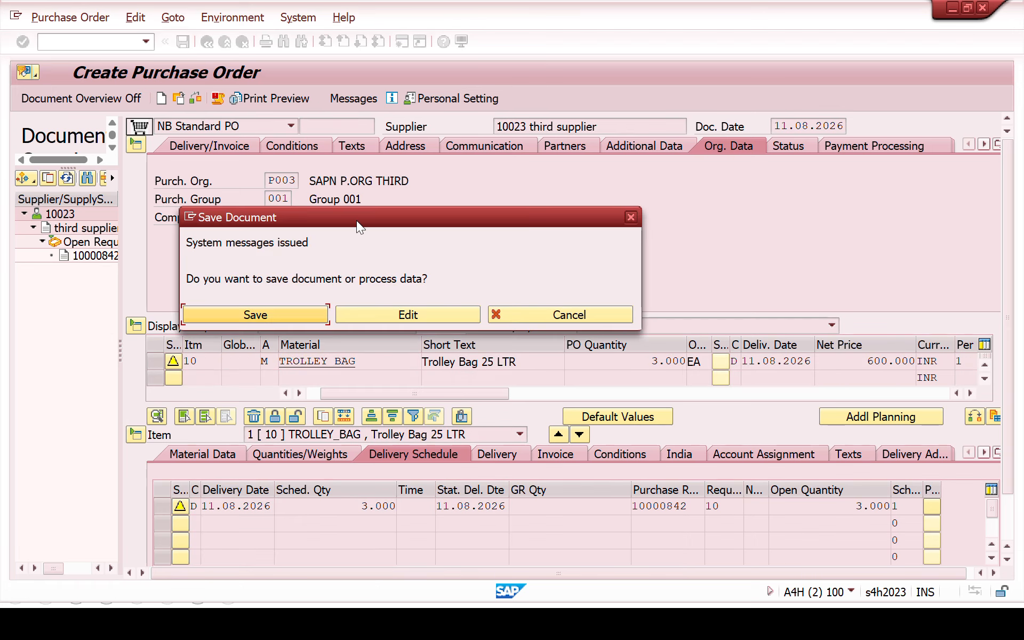
{"action": "left_click", "coordinate": [264, 315]}
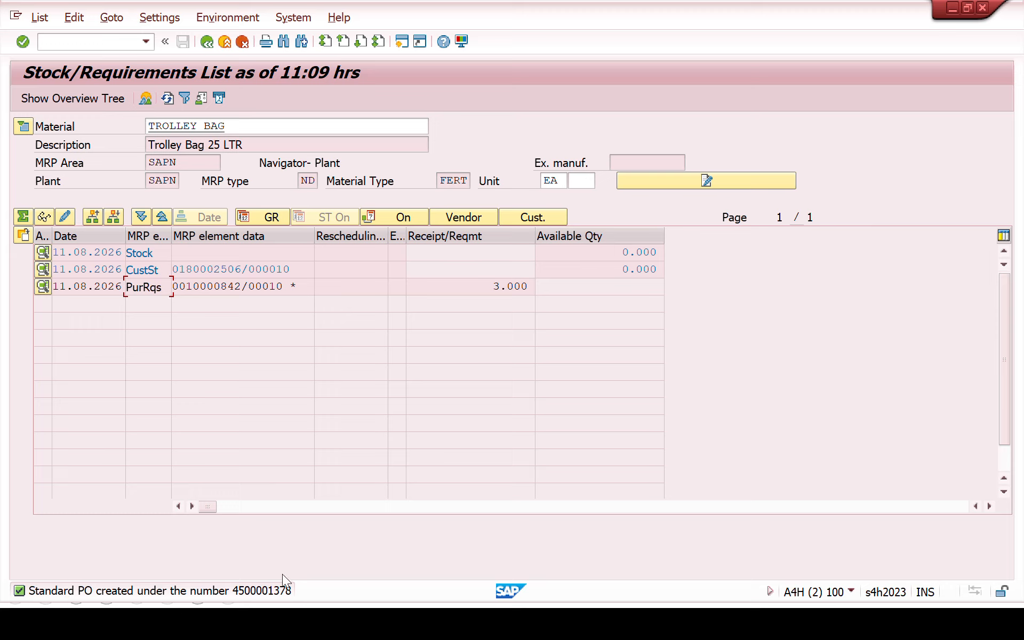
{"action": "left_click", "coordinate": [302, 288]}
{"action": "left_click", "coordinate": [167, 98]}
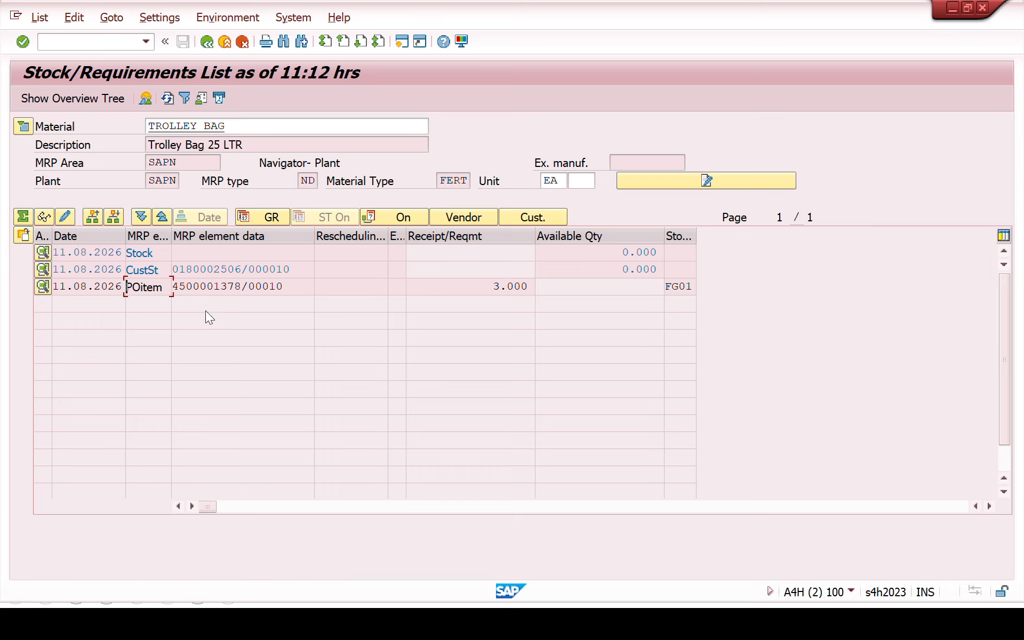
Step: Check the purchase order item's element type, number and quantity in the stock/requirements list, and view its additional data
{"action": "left_click_drag", "start_coordinate": [169, 287], "coordinate": [37, 313]}
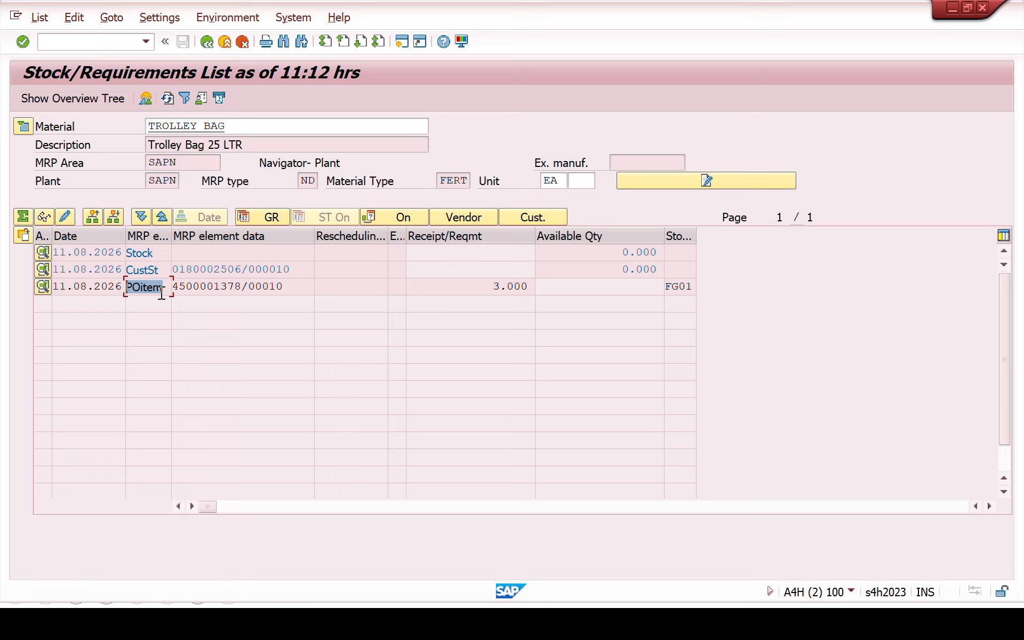
{"action": "left_click_drag", "start_coordinate": [242, 287], "coordinate": [173, 287]}
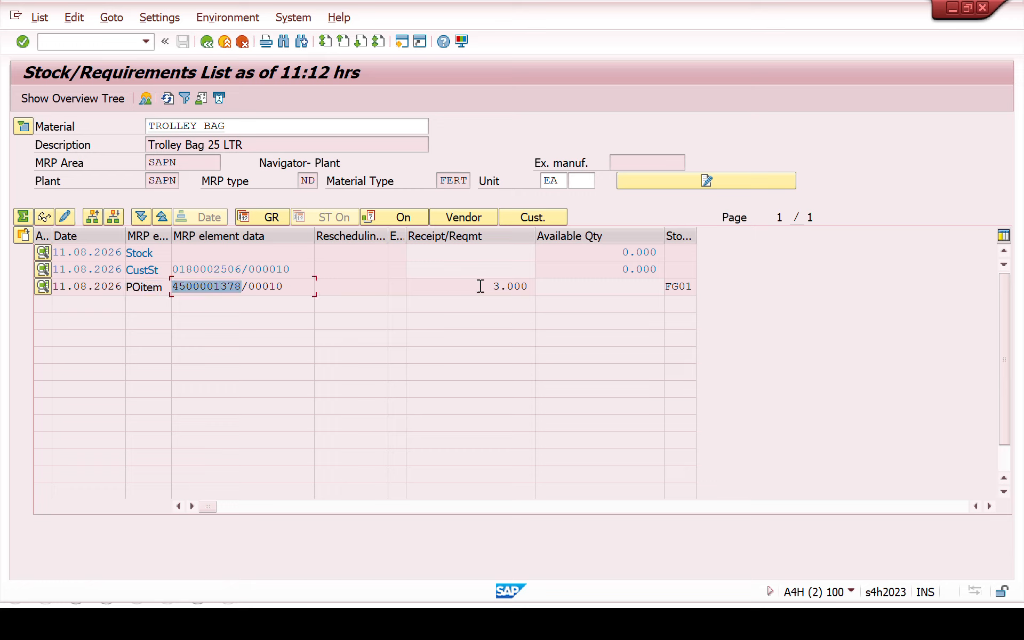
{"action": "left_click_drag", "start_coordinate": [480, 287], "coordinate": [546, 290]}
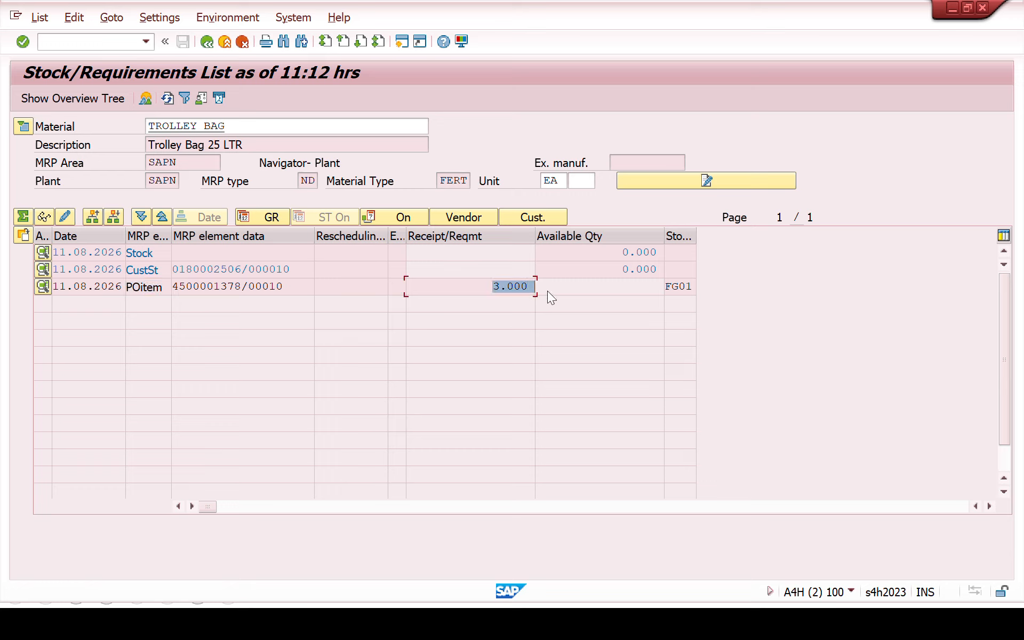
{"action": "left_click_drag", "start_coordinate": [292, 288], "coordinate": [172, 289]}
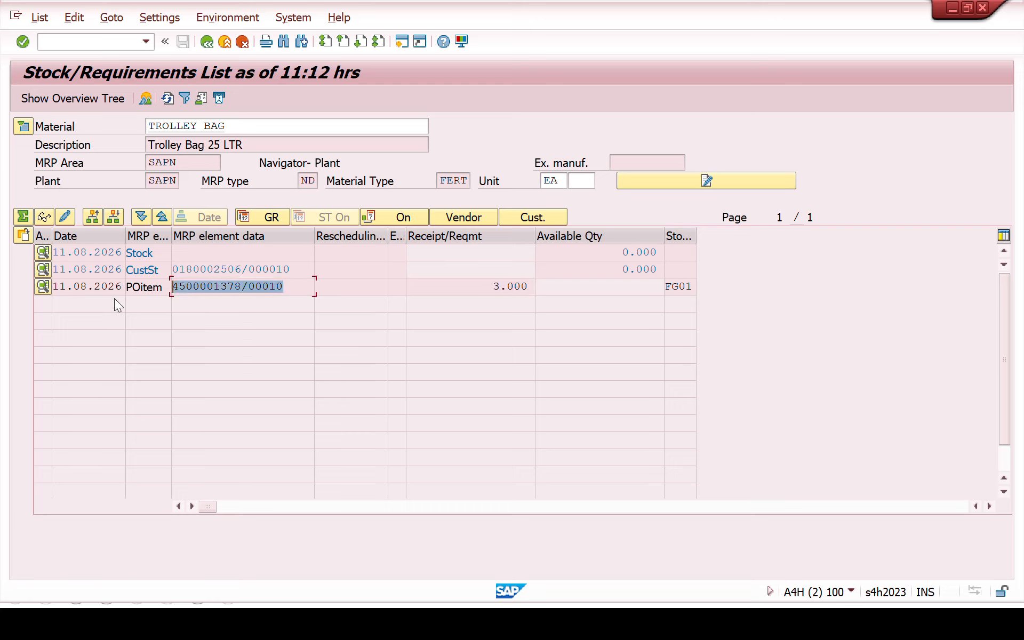
{"action": "left_click", "coordinate": [235, 287]}
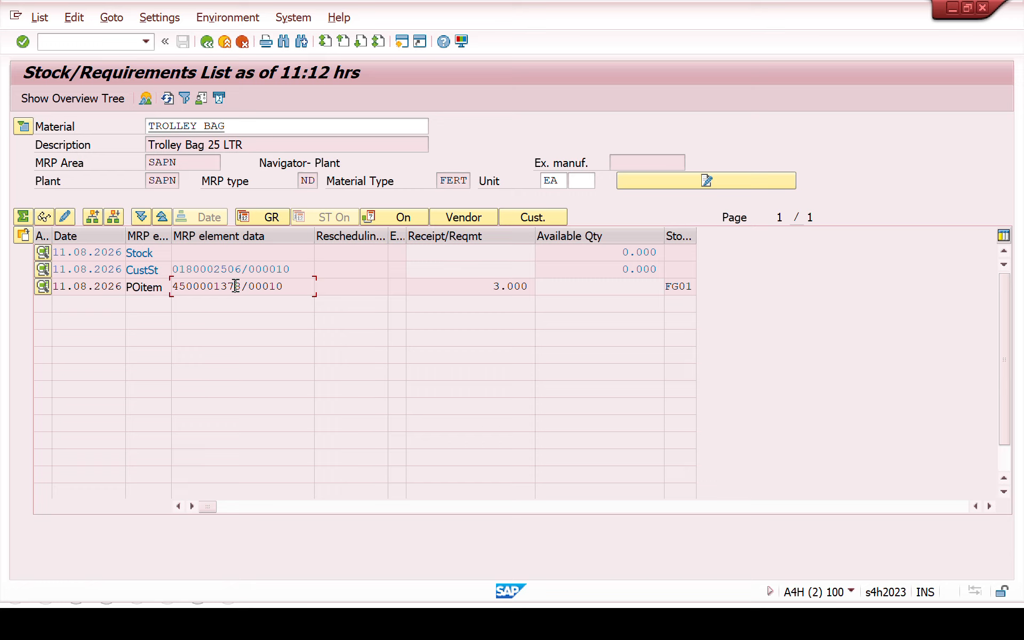
{"action": "left_click", "coordinate": [101, 286]}
{"action": "left_click", "coordinate": [42, 287]}
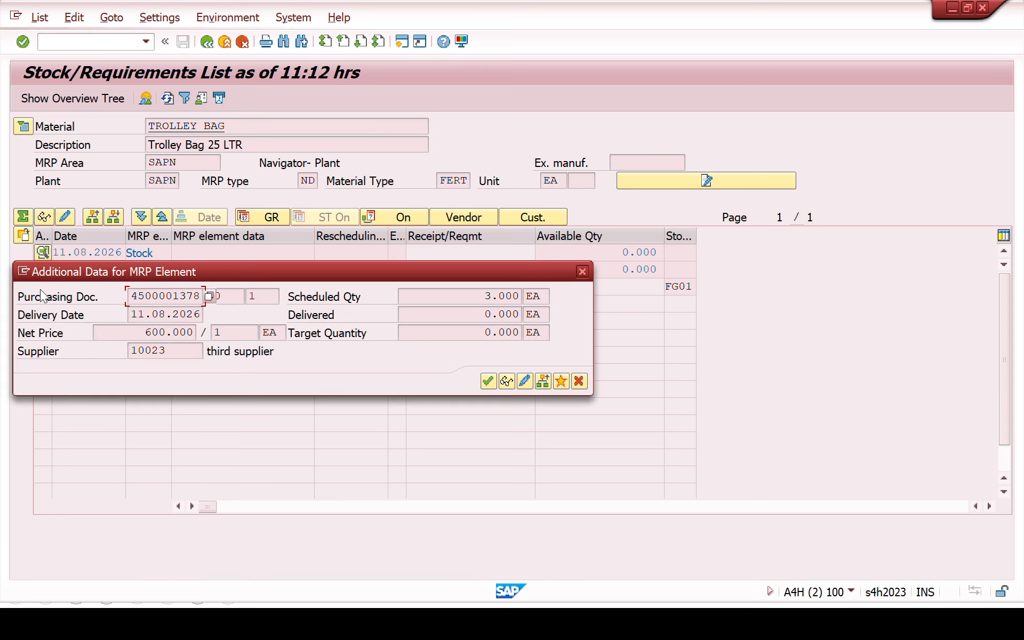
{"action": "left_click", "coordinate": [488, 381]}
{"action": "left_click", "coordinate": [276, 219]}
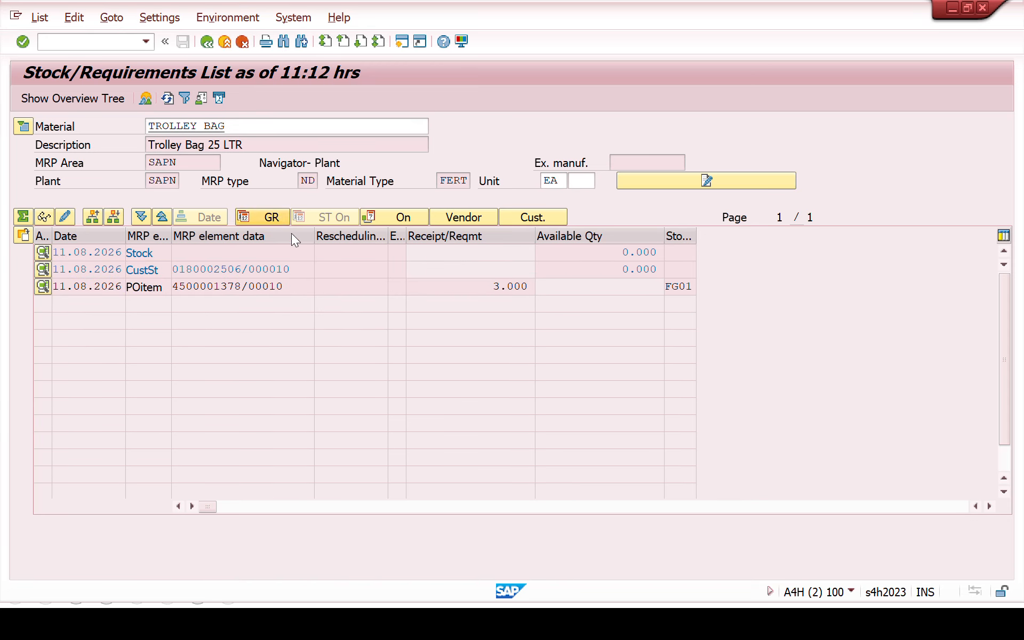
Step: Copy the purchase order number from the list and load that order for goods receipt with MIGO in a new session
{"action": "left_click", "coordinate": [294, 287]}
{"action": "left_click_drag", "start_coordinate": [242, 287], "coordinate": [60, 289]}
{"action": "key", "text": "ctrl+c"}
{"action": "left_click", "coordinate": [401, 42]}
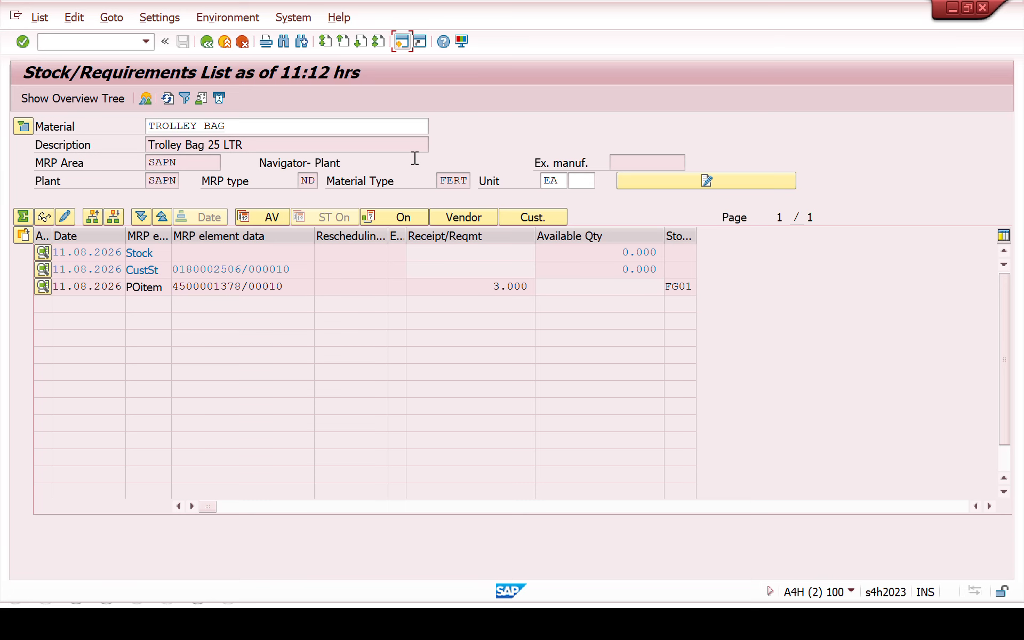
{"action": "type", "text": "MIGO"}
{"action": "key", "text": "Return"}
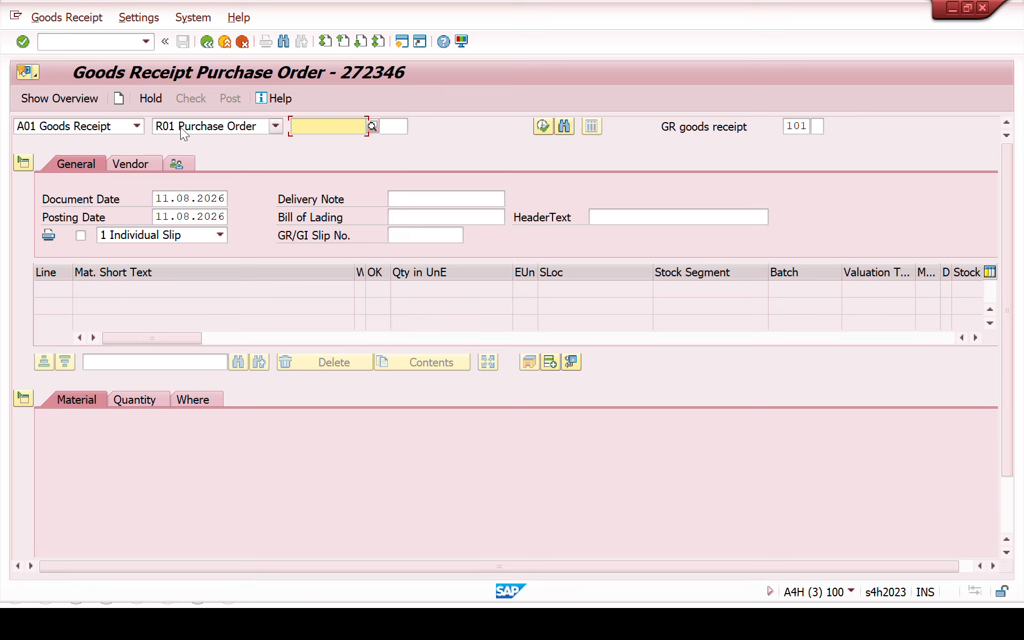
{"action": "key", "text": "ctrl+v"}
{"action": "key", "text": "Return"}
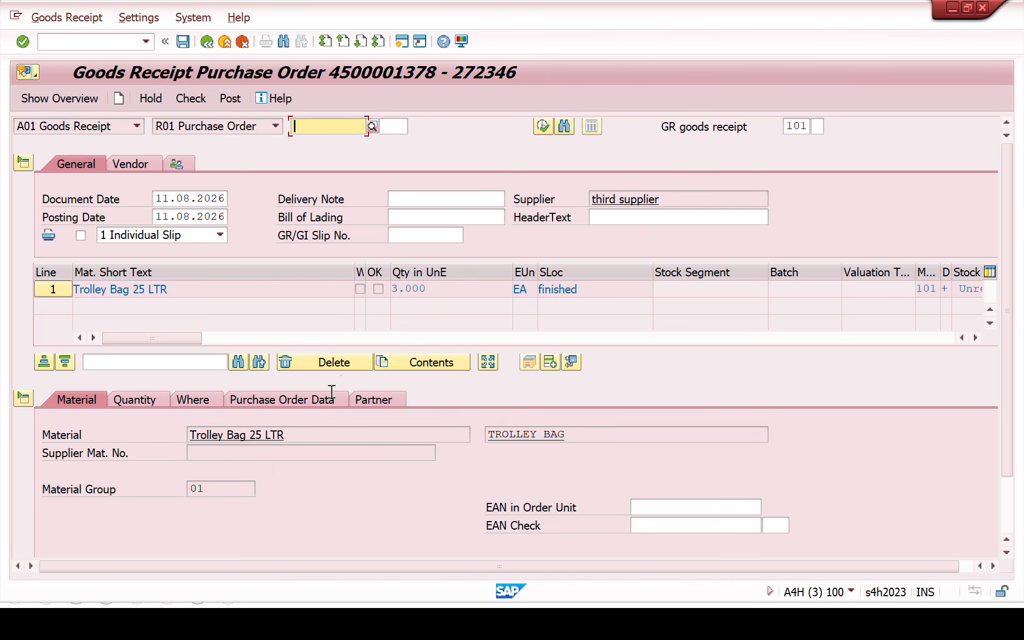
Step: Check the Trolley Bag receipt quantity, flag the line as Item OK and post the goods receipt
{"action": "left_click_drag", "start_coordinate": [431, 288], "coordinate": [392, 289]}
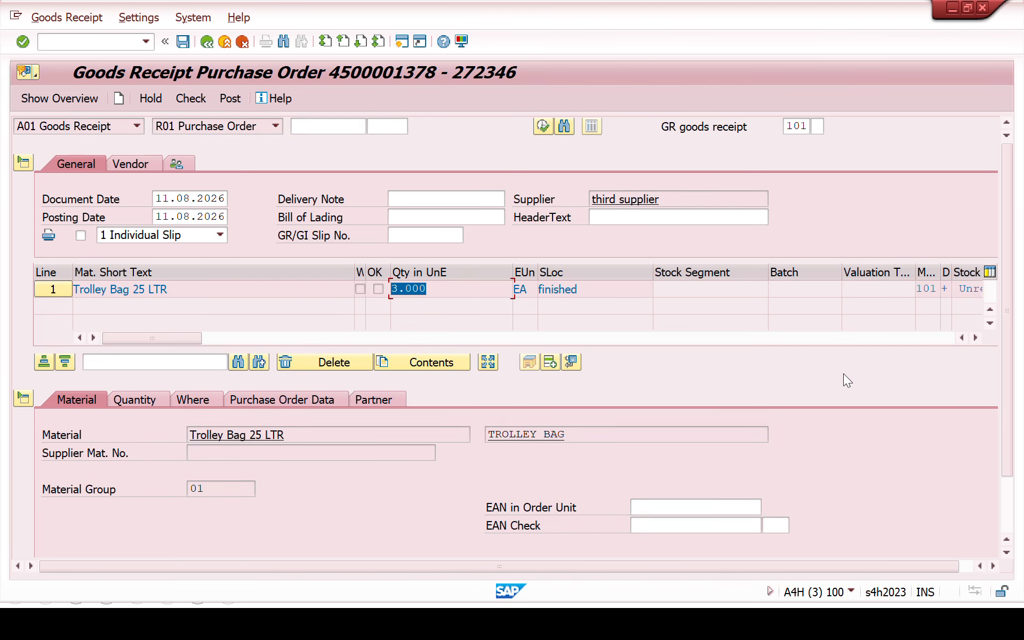
{"action": "scroll", "coordinate": [1018, 393], "scroll_direction": "down", "scroll_amount": 3}
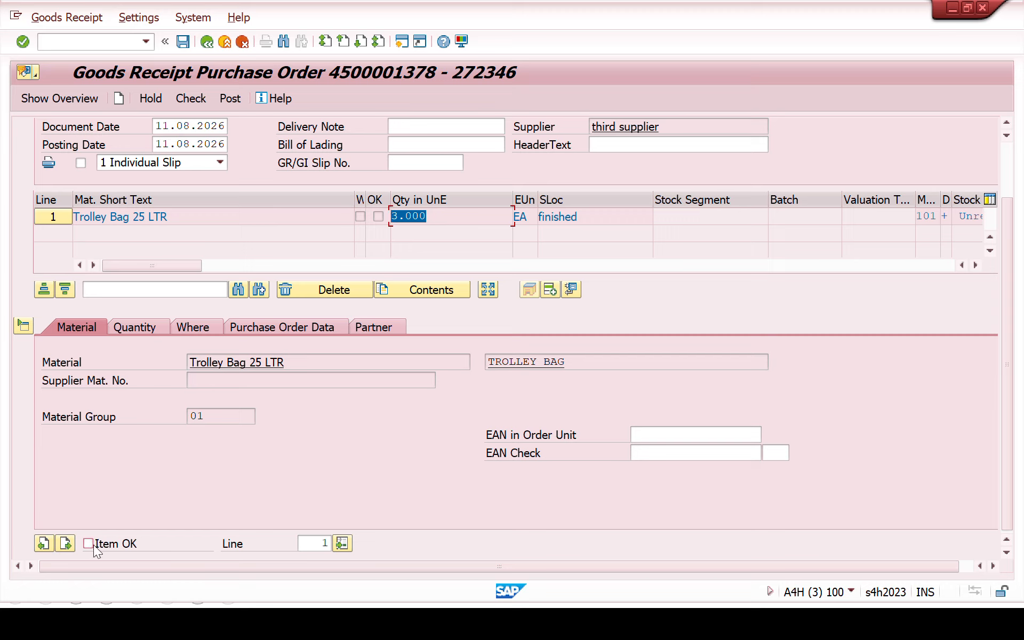
{"action": "left_click", "coordinate": [199, 96]}
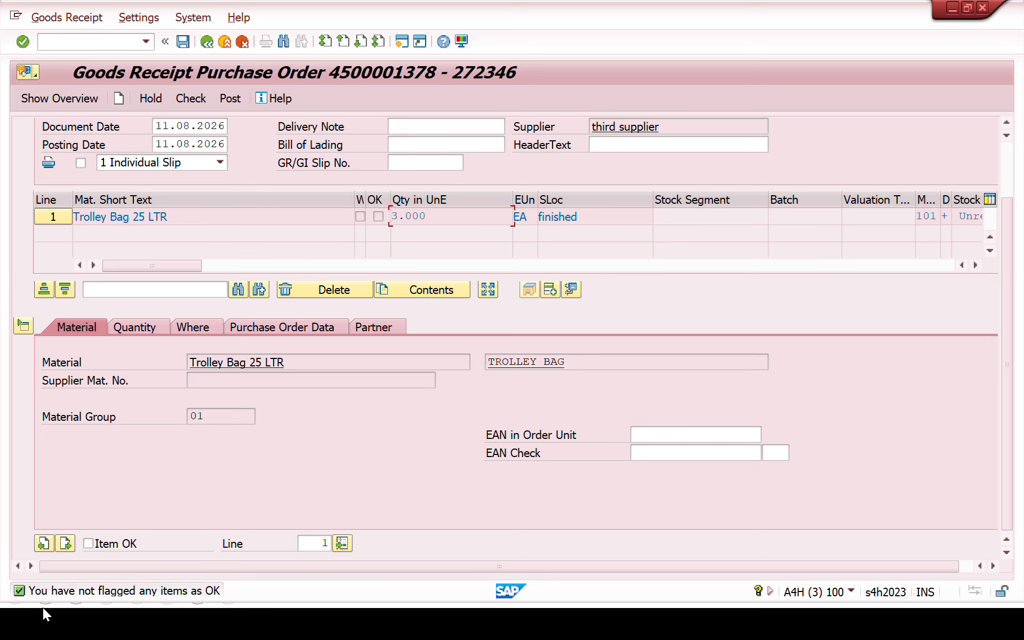
{"action": "left_click", "coordinate": [128, 544]}
{"action": "left_click", "coordinate": [230, 98]}
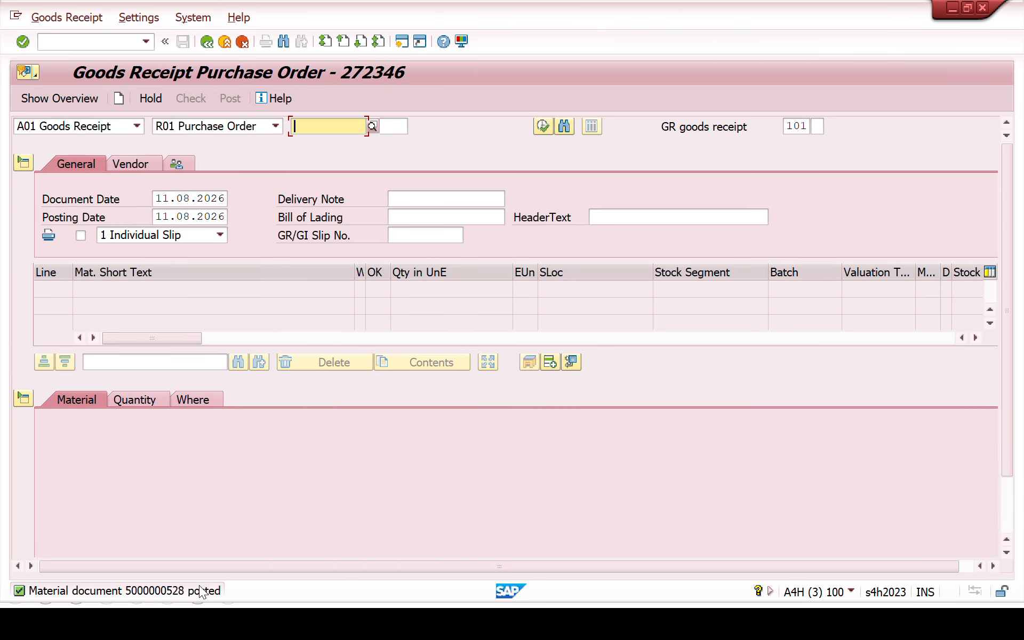
Step: Return to the TROLLEY_BAG stock/requirements list, refresh it and check the customer stock entry's available quantity
{"action": "key", "text": "alt+Tab"}
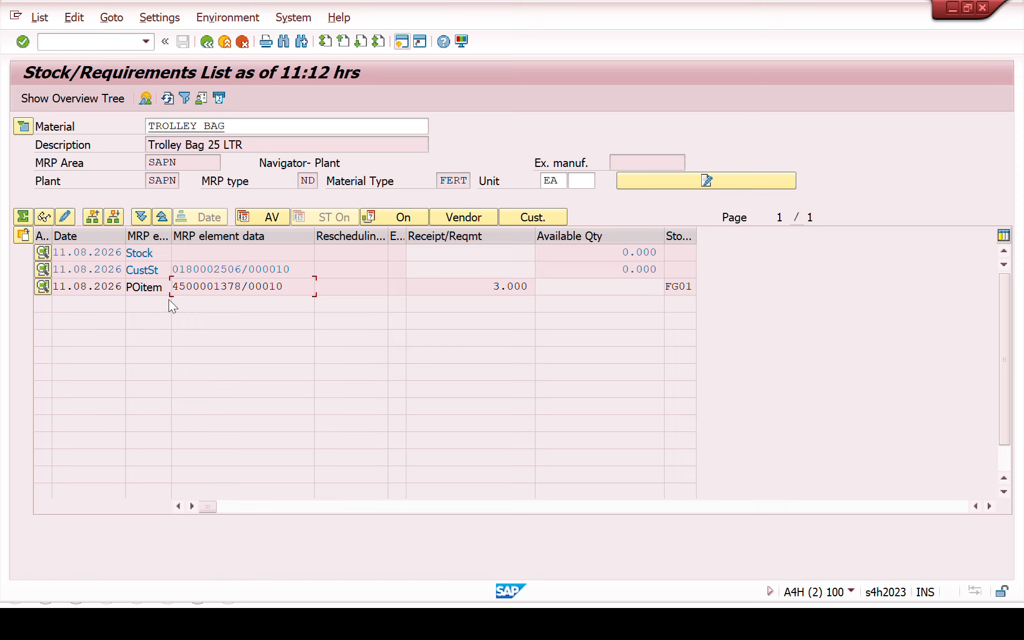
{"action": "left_click", "coordinate": [166, 96]}
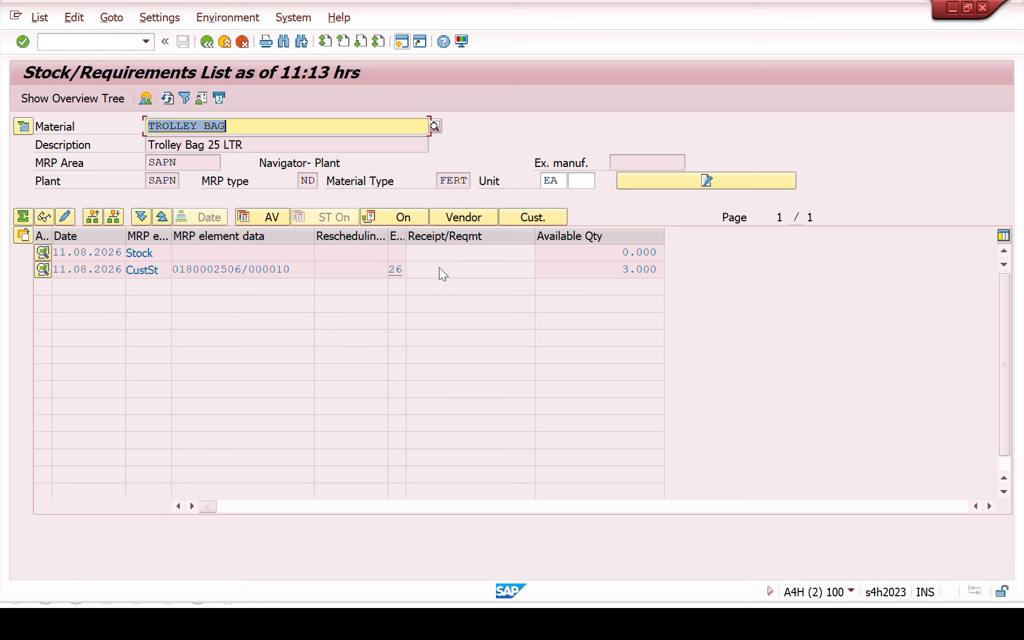
{"action": "left_click", "coordinate": [270, 270]}
{"action": "left_click_drag", "start_coordinate": [600, 270], "coordinate": [717, 279]}
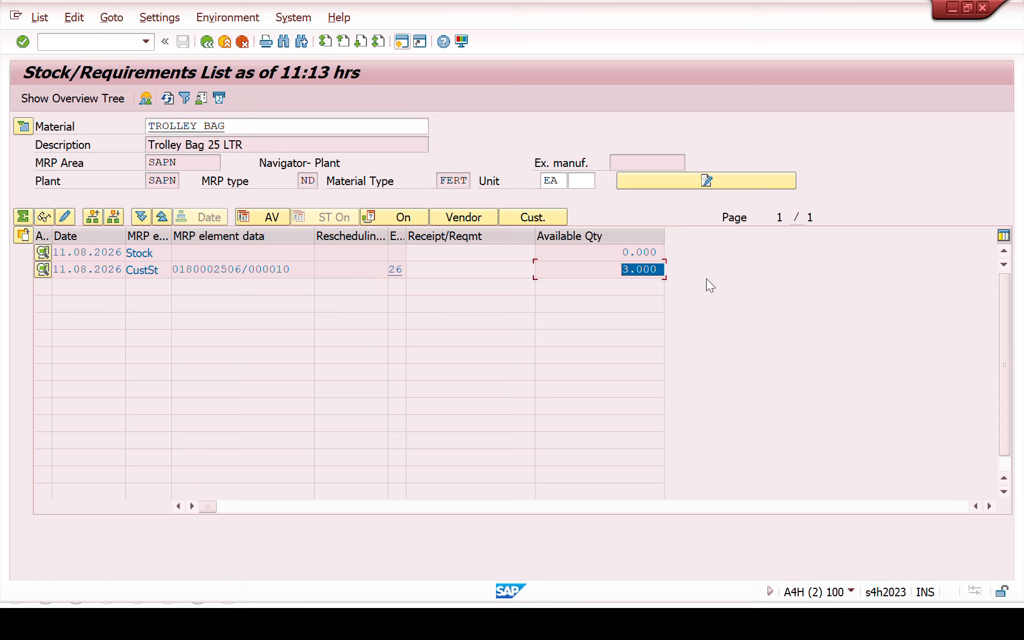
{"action": "left_click", "coordinate": [583, 275]}
{"action": "left_click_drag", "start_coordinate": [582, 275], "coordinate": [697, 289]}
Step: Run MMBE for TROLLEY_BAG in plant SAPN in a new session and compare its sales order stock details with the stock/requirements list
{"action": "left_click", "coordinate": [401, 46]}
{"action": "type", "text": "MMBE"}
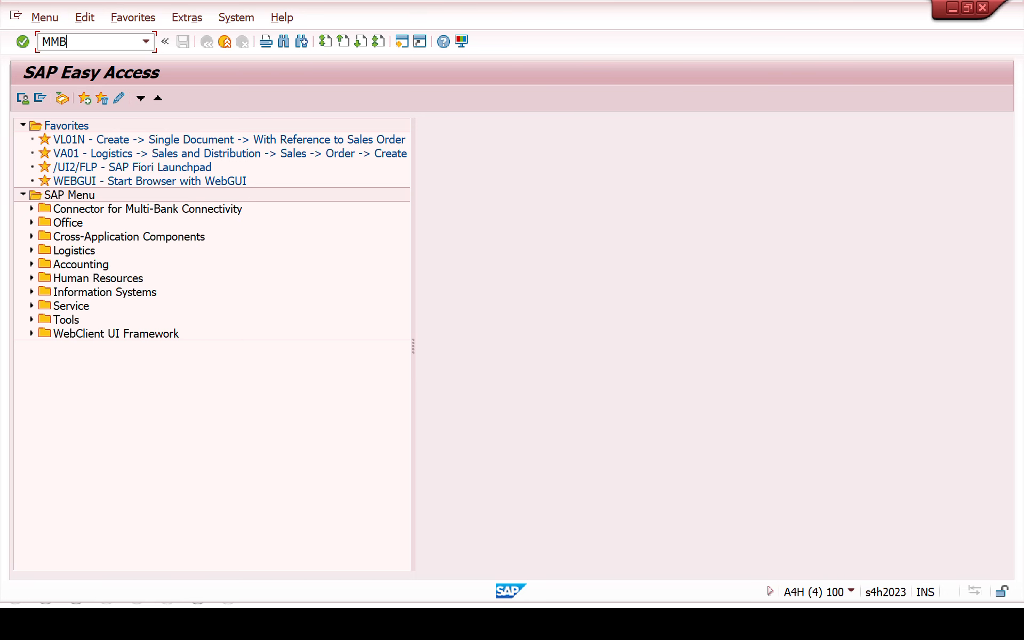
{"action": "key", "text": "Return"}
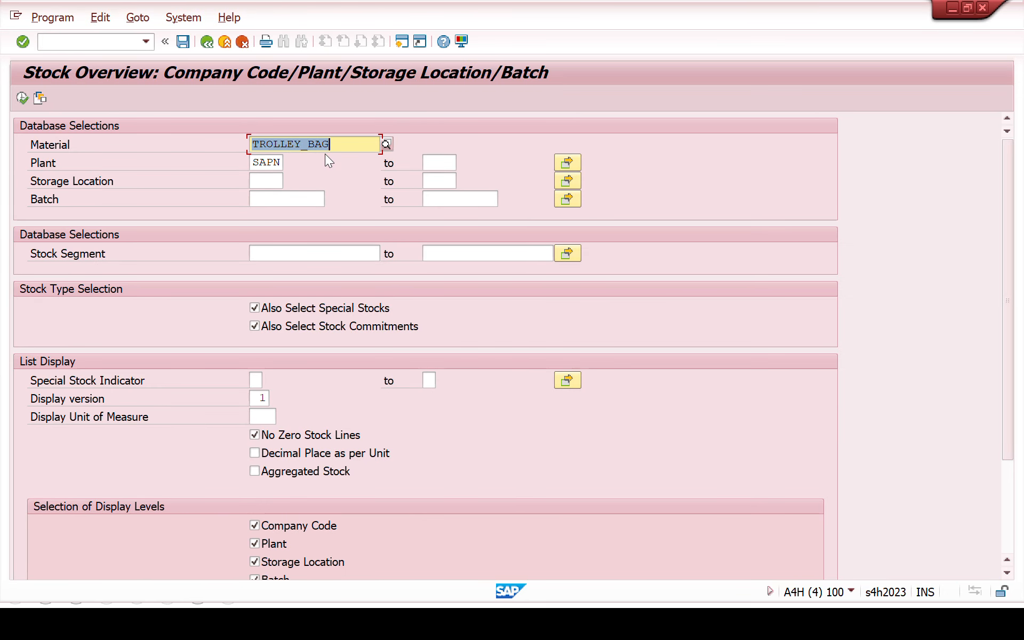
{"action": "left_click", "coordinate": [22, 101]}
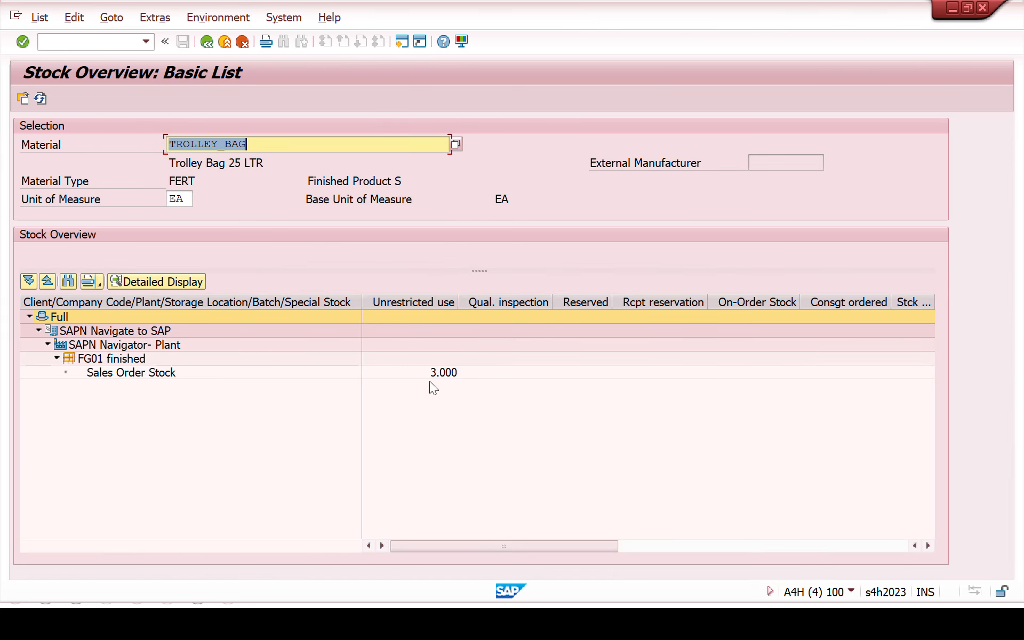
{"action": "left_click", "coordinate": [434, 376]}
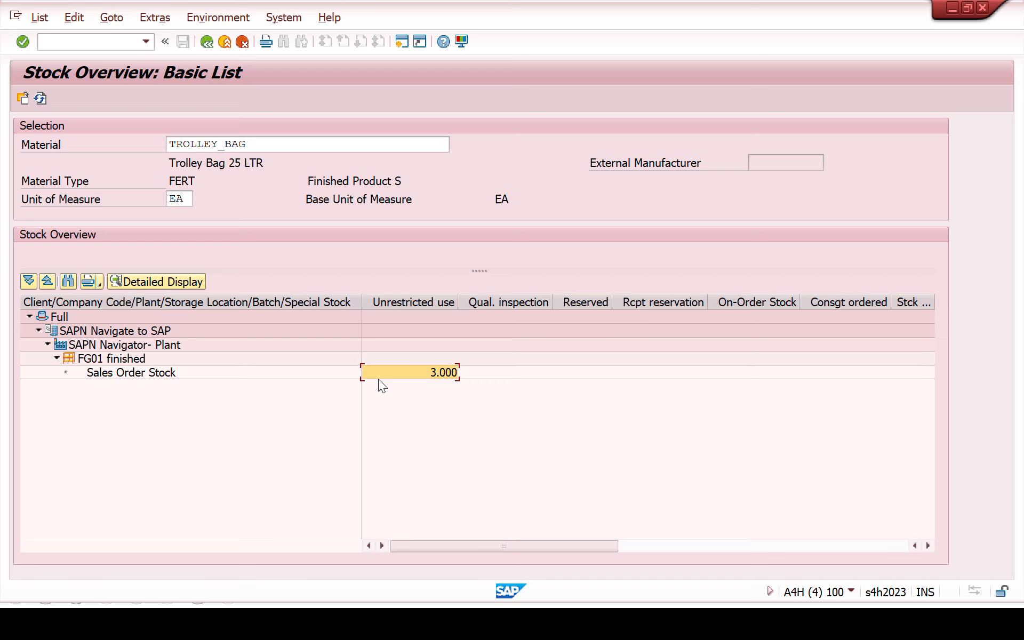
{"action": "double_click", "coordinate": [145, 376]}
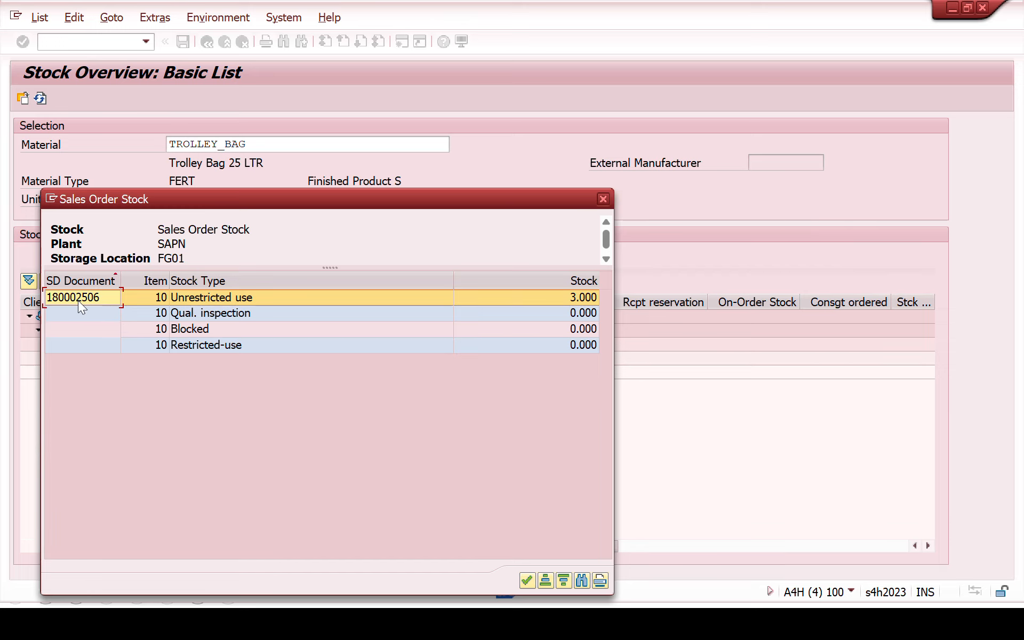
{"action": "key", "text": "alt+Tab"}
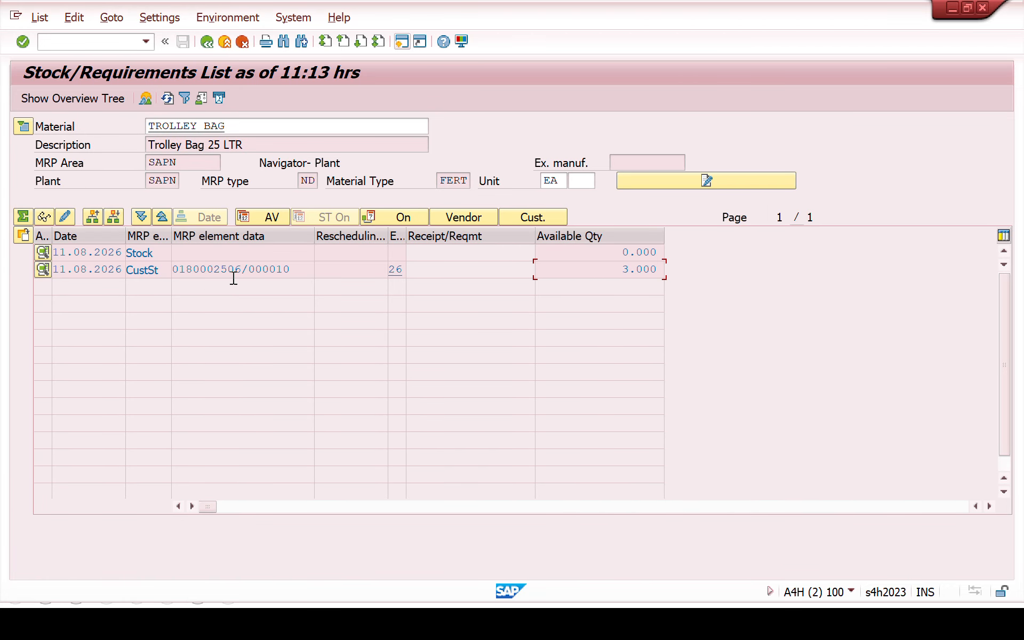
Step: Close the Sales Order Stock details and the stock/requirements, stock overview and goods receipt sessions
{"action": "key", "text": "alt+Tab"}
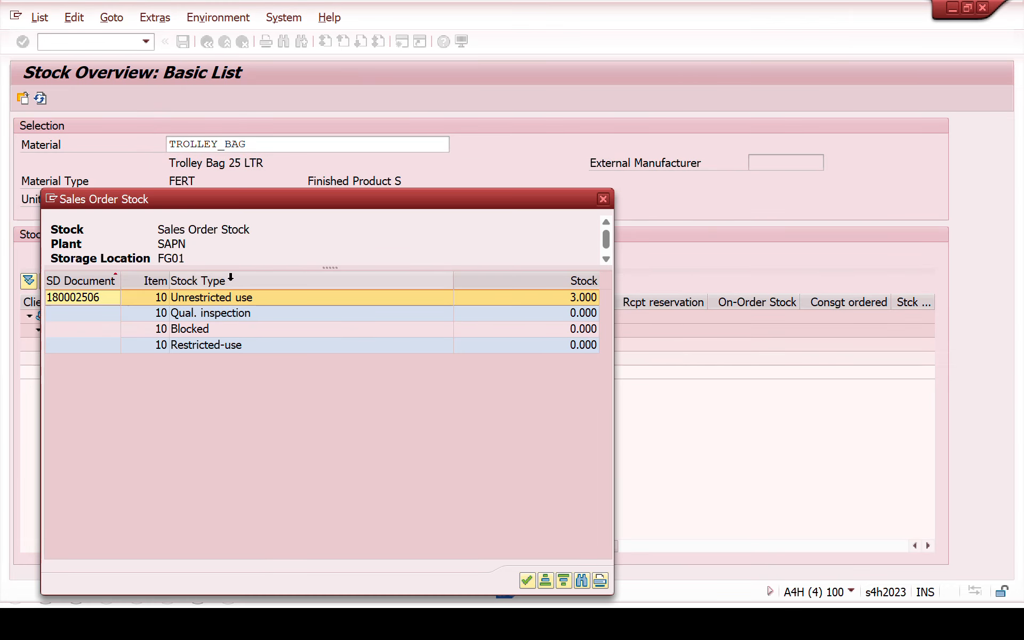
{"action": "left_click", "coordinate": [604, 200]}
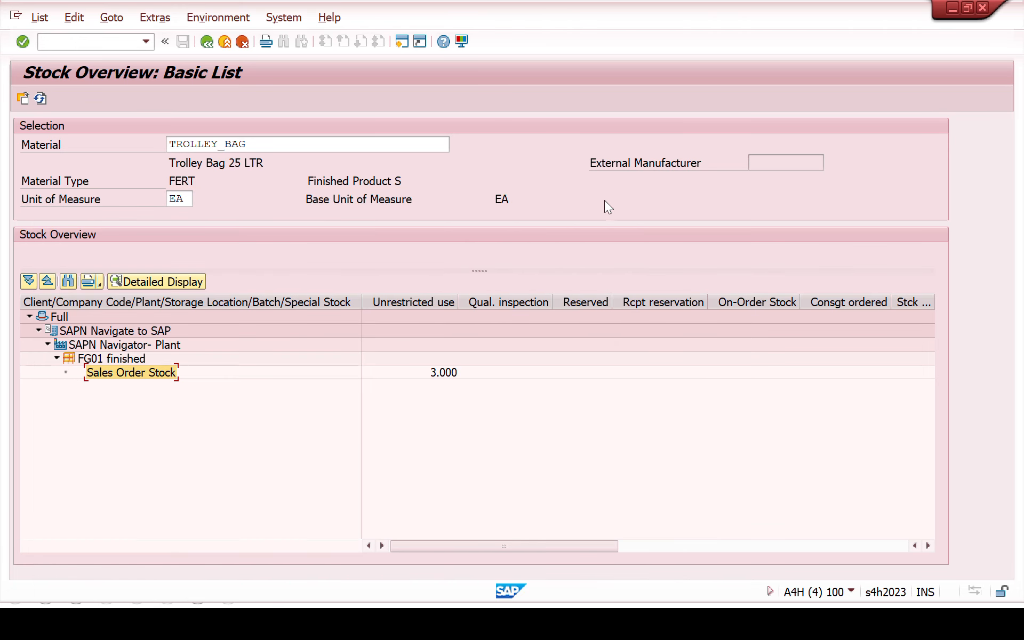
{"action": "key", "text": "alt+Tab"}
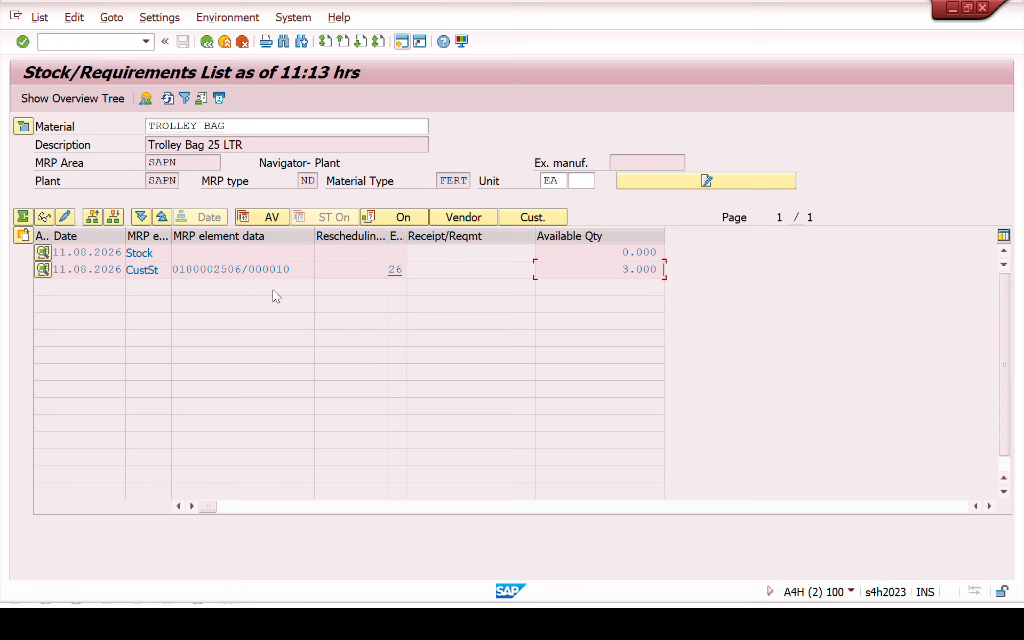
{"action": "left_click", "coordinate": [242, 43]}
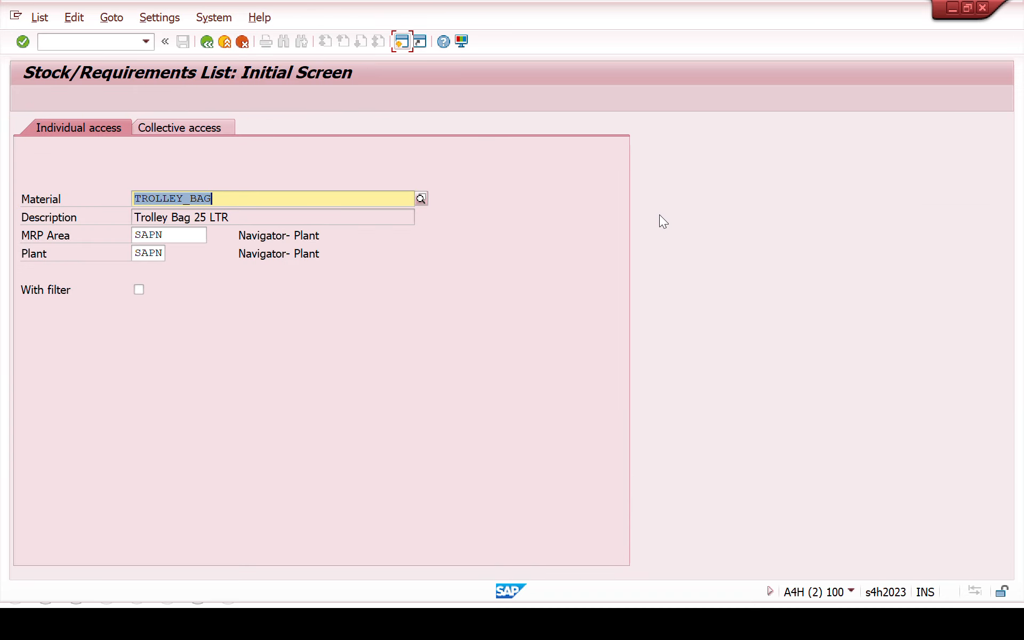
{"action": "left_click", "coordinate": [984, 8]}
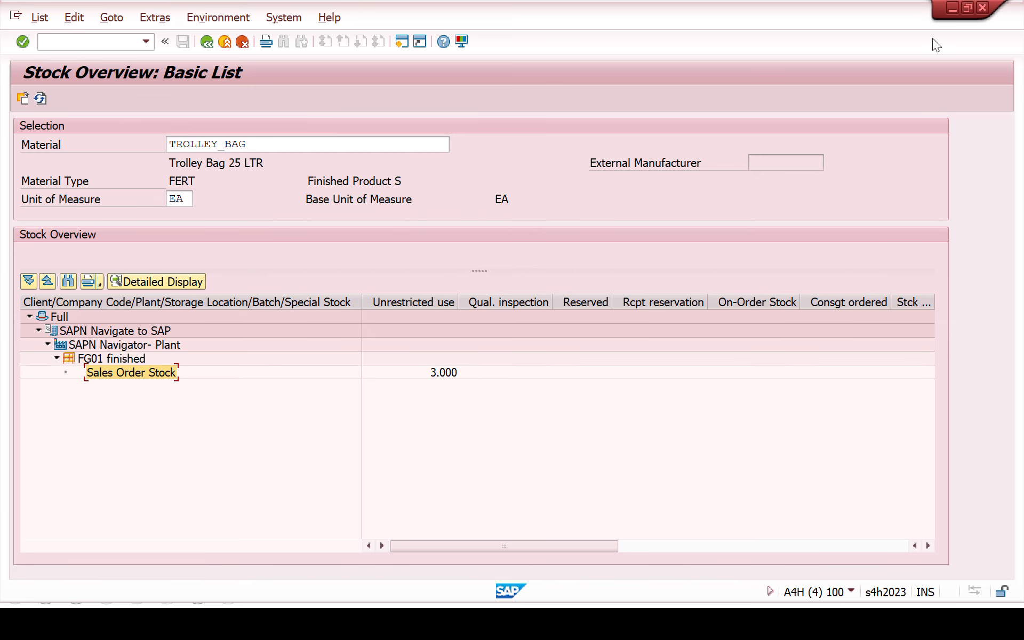
{"action": "left_click", "coordinate": [984, 9]}
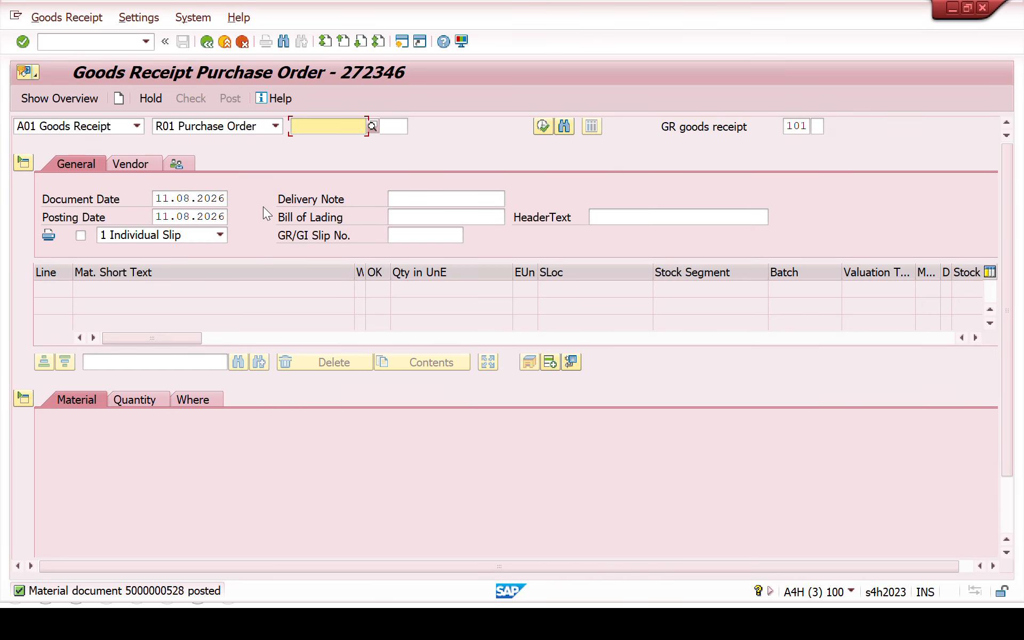
{"action": "left_click", "coordinate": [983, 8]}
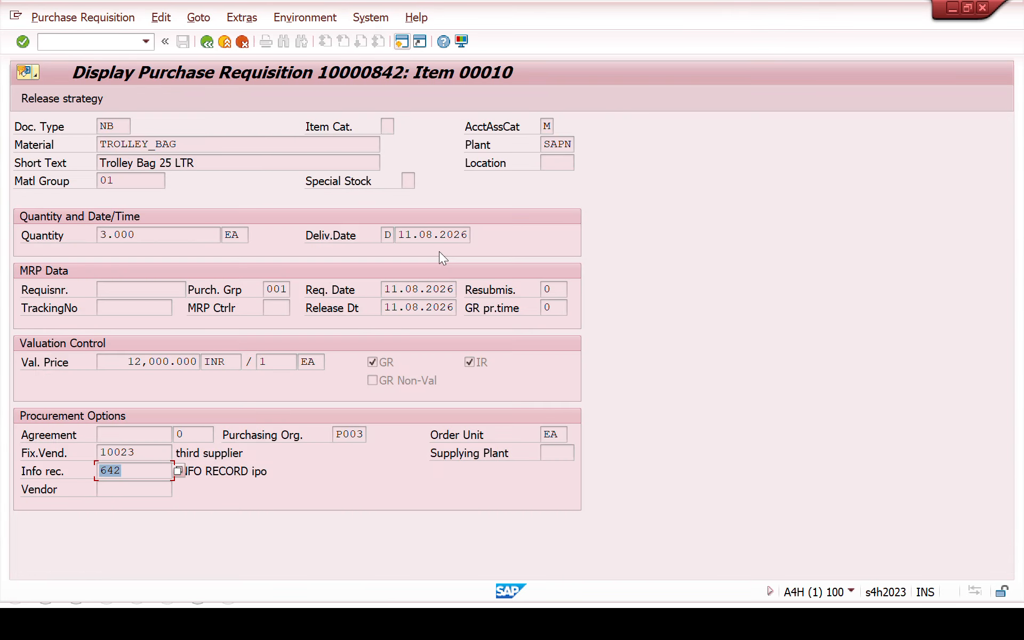
Step: Go back from the purchase requisition to the sales order's schedule lines and create an outbound delivery for the order
{"action": "left_click", "coordinate": [206, 42]}
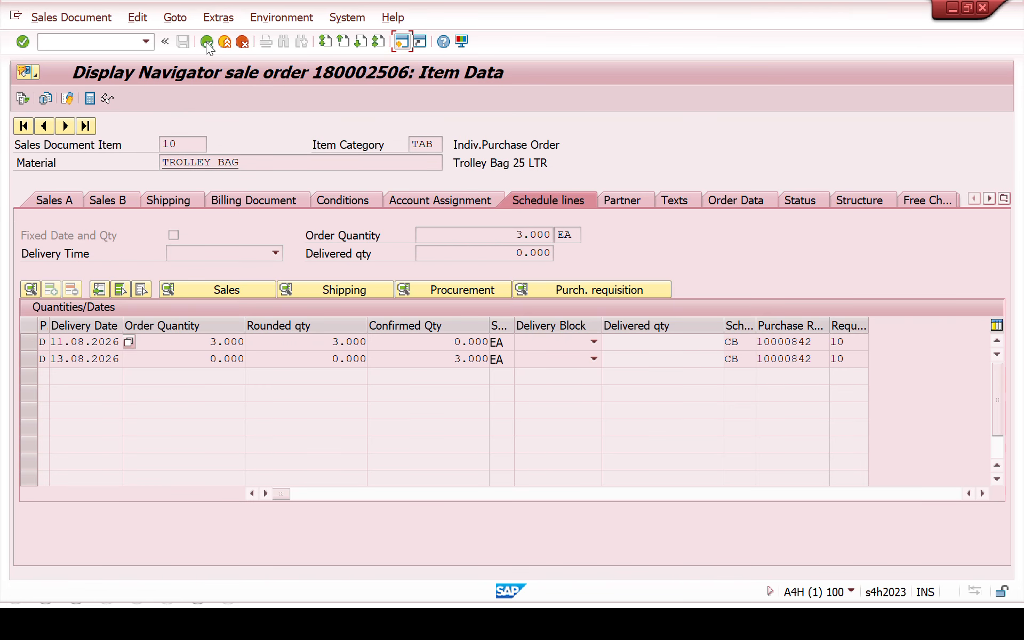
{"action": "double_click", "coordinate": [808, 341]}
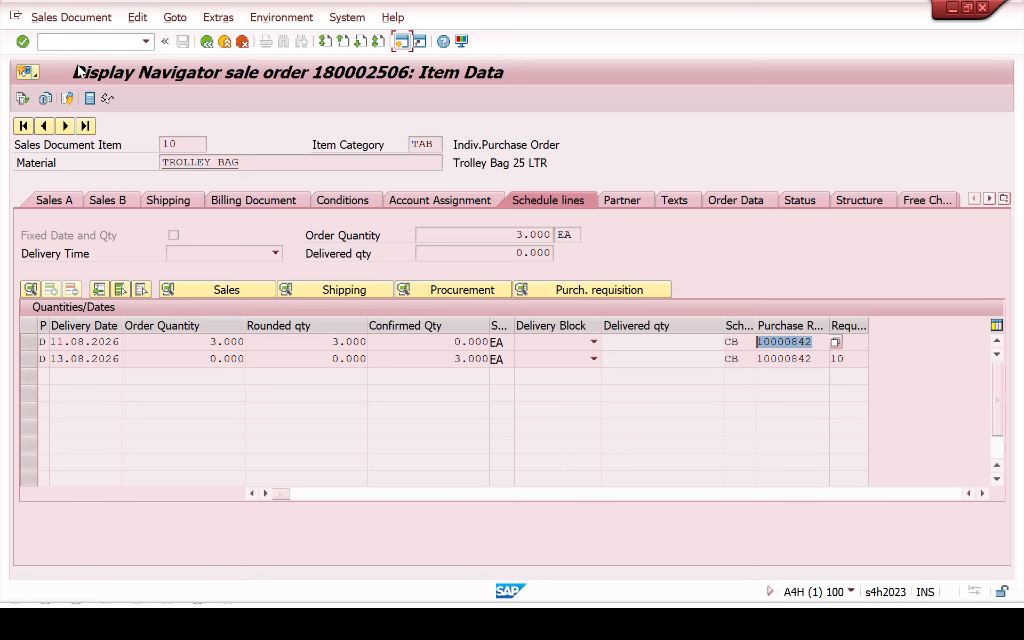
{"action": "left_click", "coordinate": [83, 16]}
{"action": "left_click", "coordinate": [106, 160]}
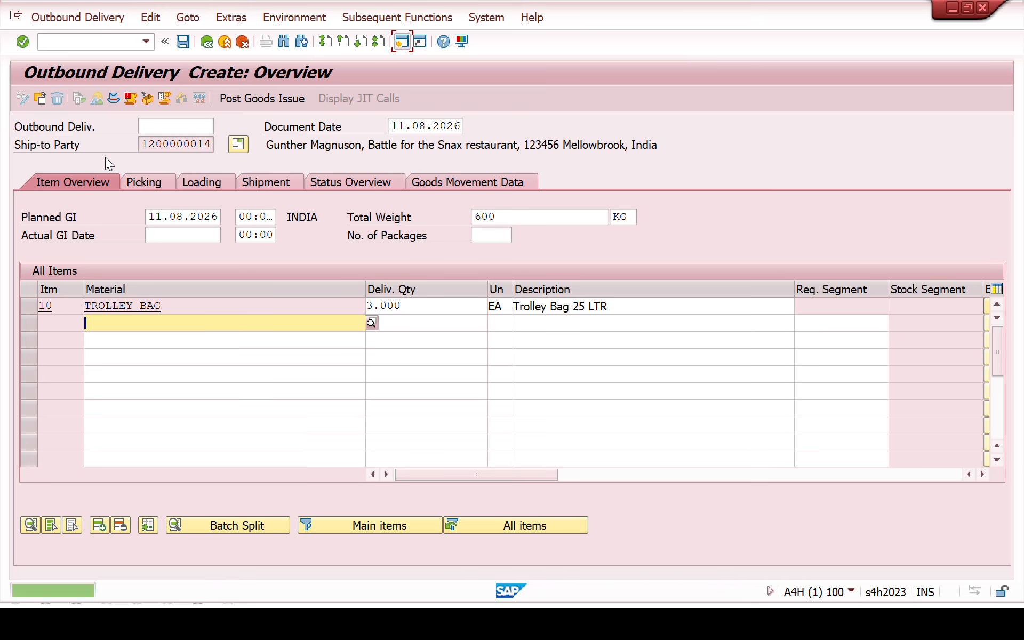
Step: Set the picked quantity of TROLLEY_BAG to 3 EA in the outbound delivery and post the goods issue
{"action": "left_click", "coordinate": [143, 180]}
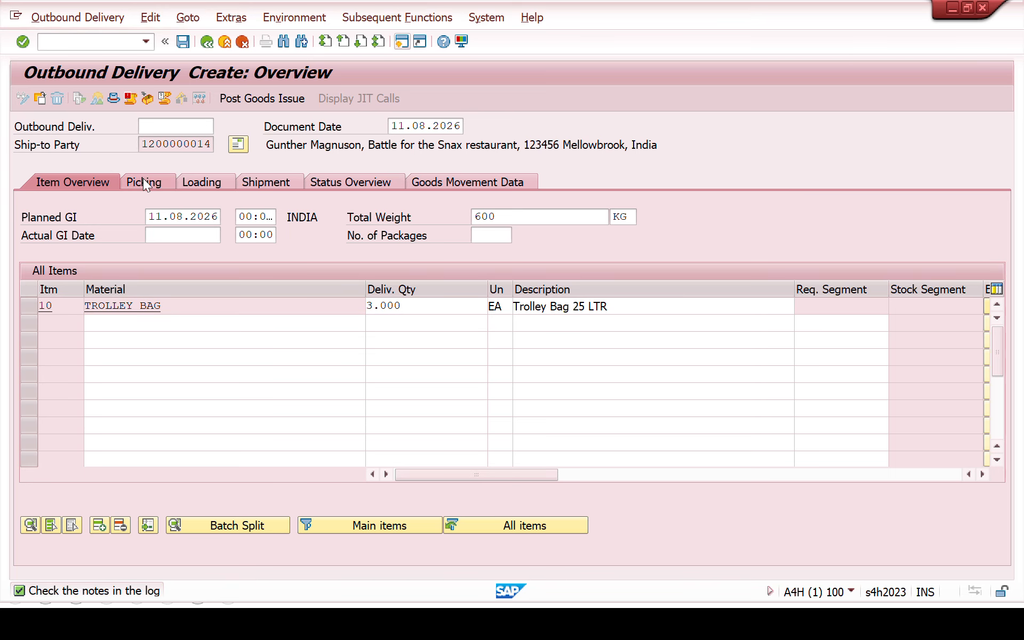
{"action": "left_click", "coordinate": [731, 309]}
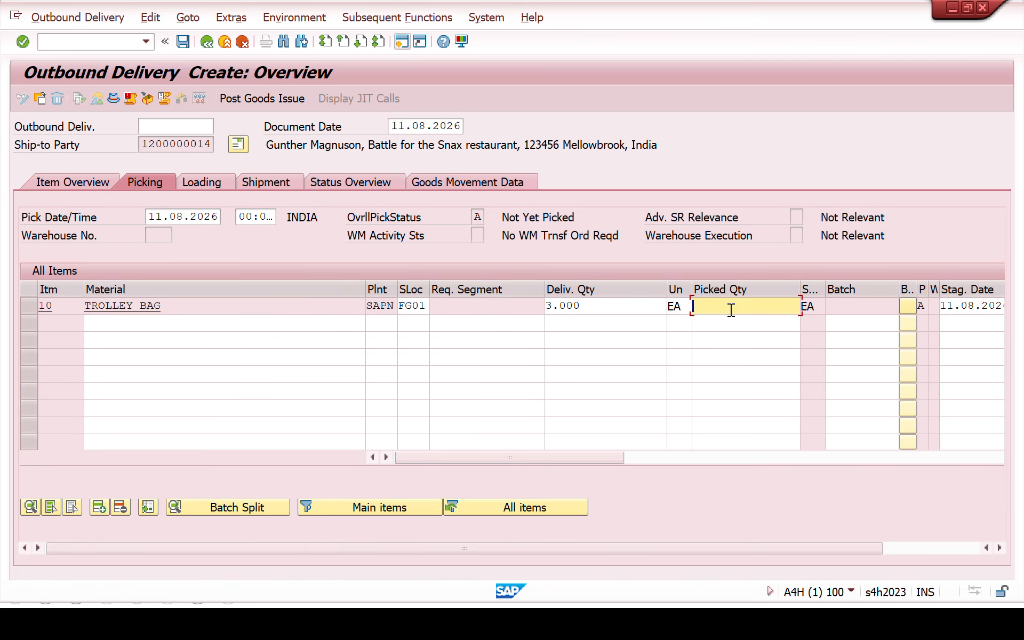
{"action": "type", "text": "3"}
{"action": "key", "text": "Return"}
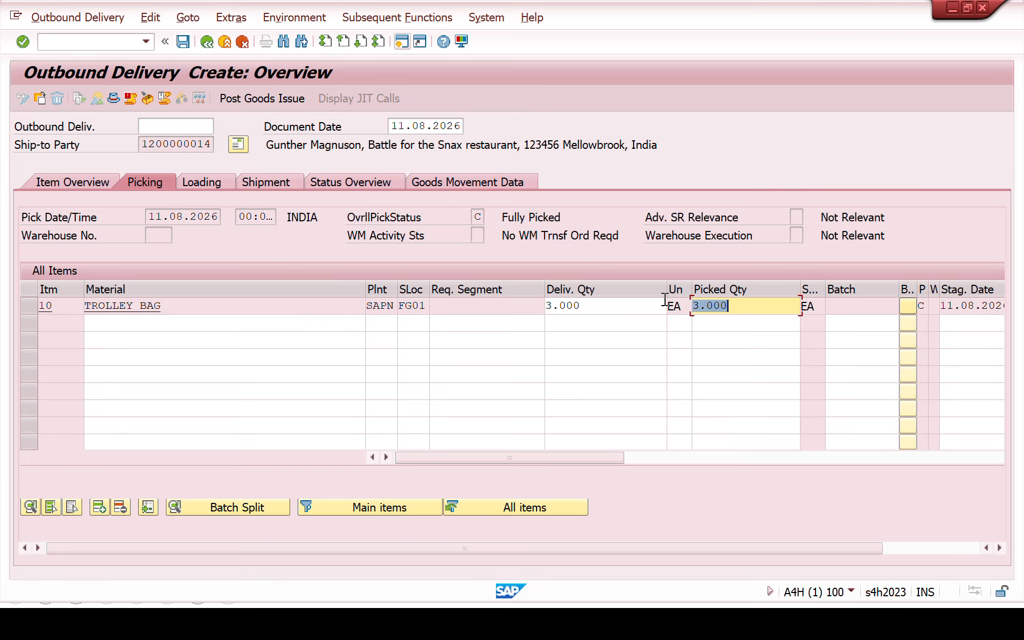
{"action": "left_click", "coordinate": [275, 100]}
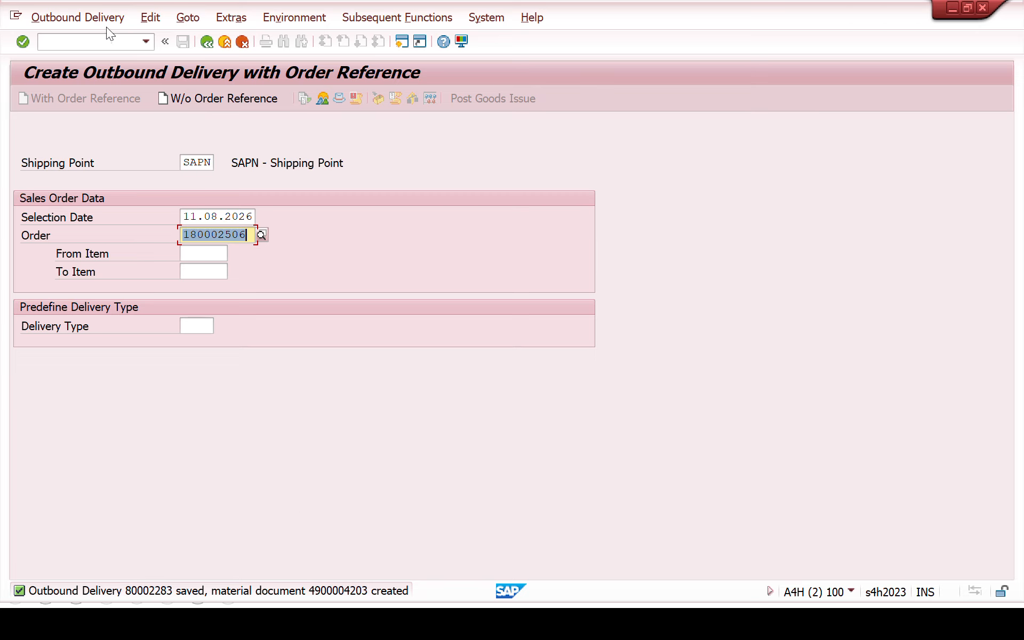
Step: Run VF01 and create the billing document for the outbound delivery just posted
{"action": "left_click", "coordinate": [112, 42]}
{"action": "type", "text": "/nvf01"}
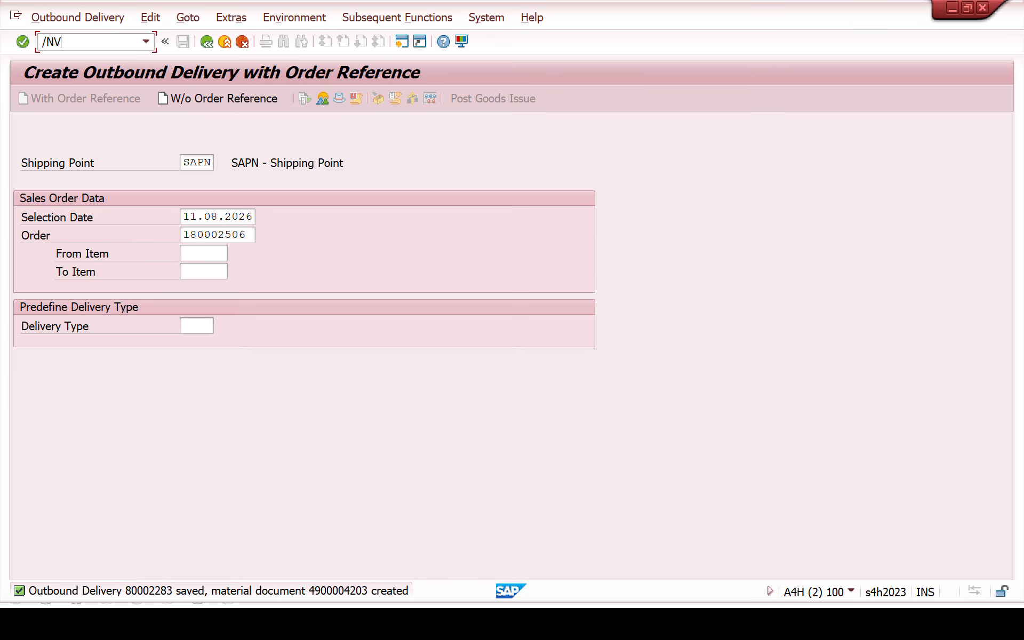
{"action": "key", "text": "Return"}
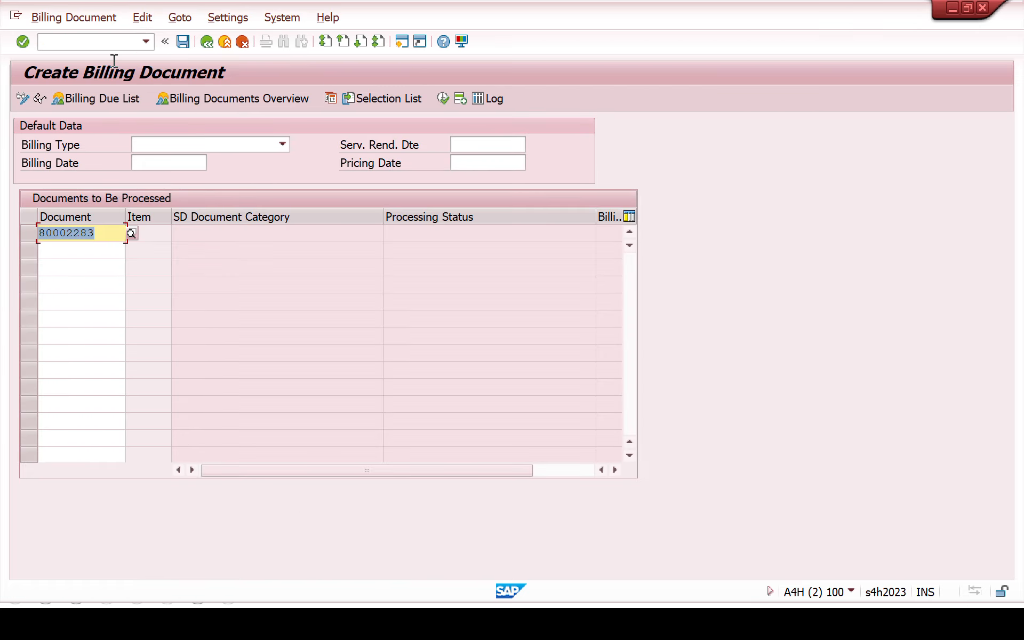
{"action": "key", "text": "Return"}
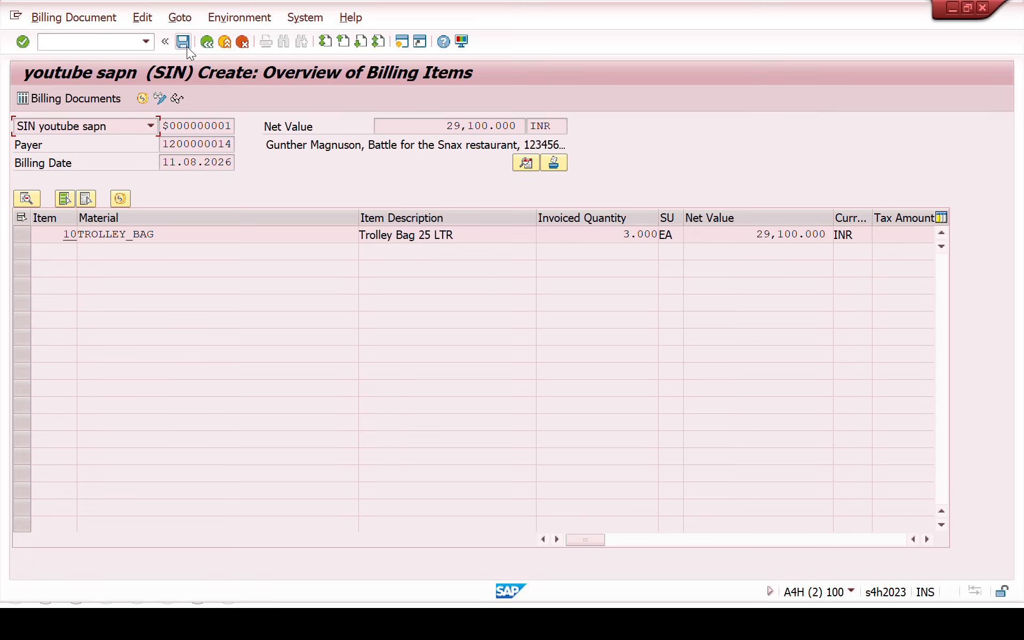
Step: Open the billing copy control in a new session, first from sales document types and then from delivery types
{"action": "left_click", "coordinate": [400, 42]}
{"action": "type", "text": "VT"}
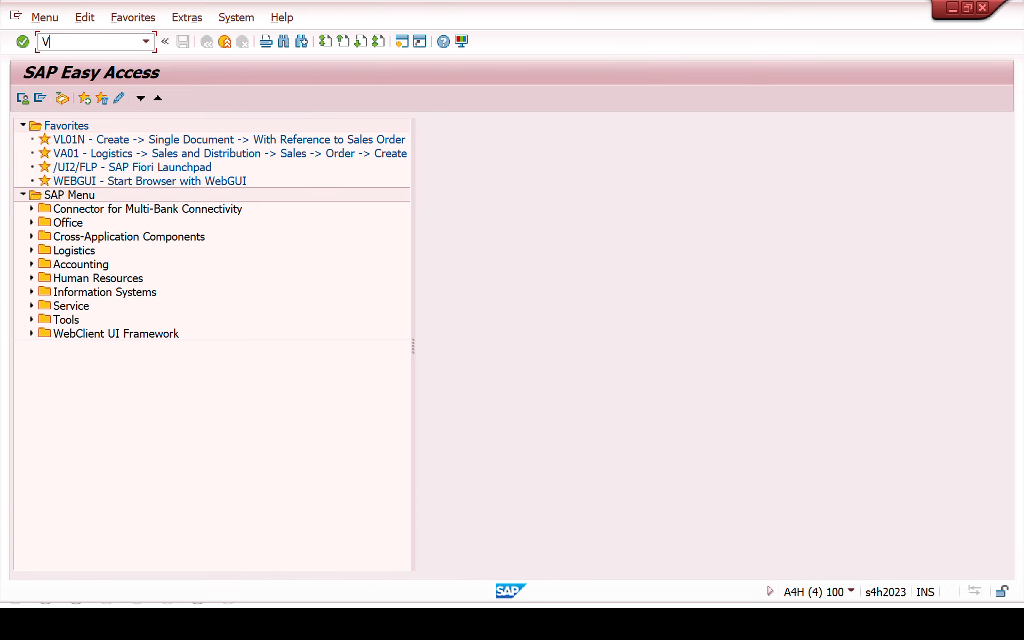
{"action": "type", "text": "F"}
{"action": "key", "text": "Return"}
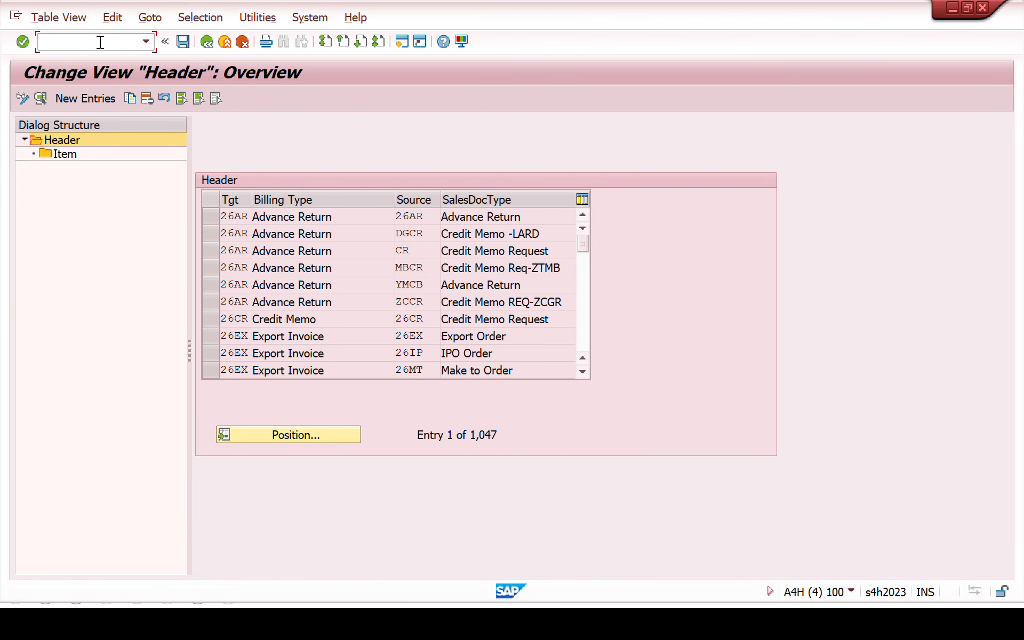
{"action": "type", "text": "/NVTF"}
{"action": "key", "text": "Return"}
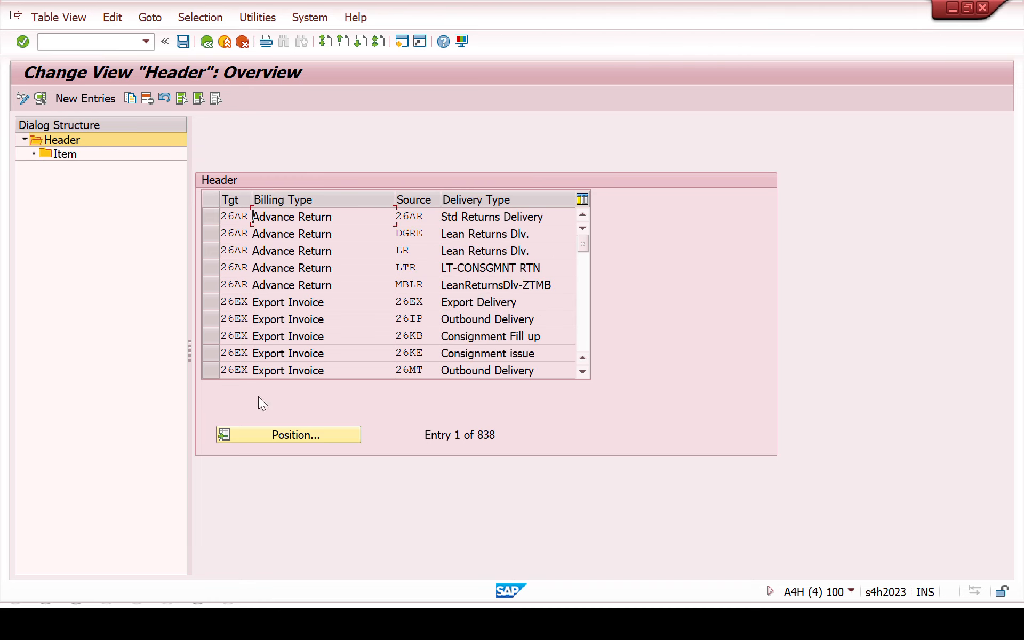
Step: Find the copy control entry for billing type SIN and delivery type LF and examine its header details
{"action": "left_click", "coordinate": [273, 436]}
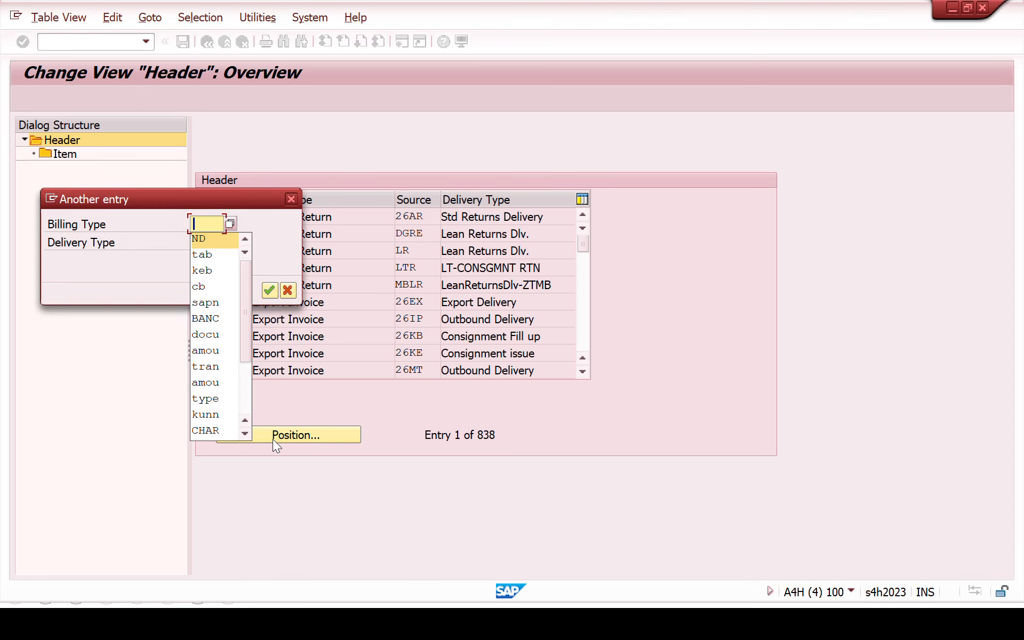
{"action": "key", "text": "Return"}
{"action": "key", "text": "BackSpace"}
{"action": "key", "text": "BackSpace"}
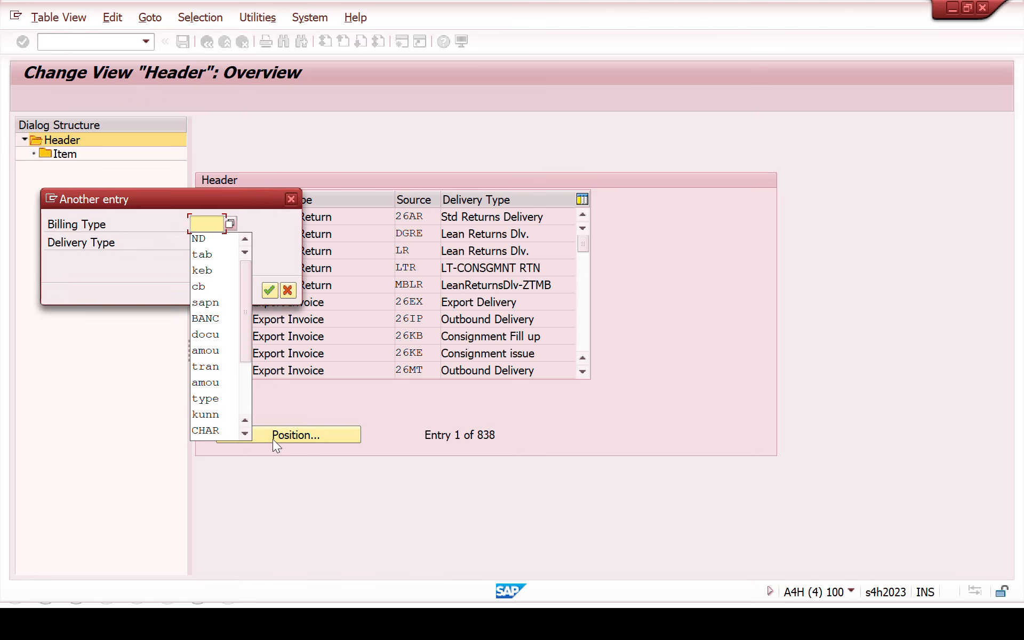
{"action": "type", "text": "SIN"}
{"action": "key", "text": "Tab"}
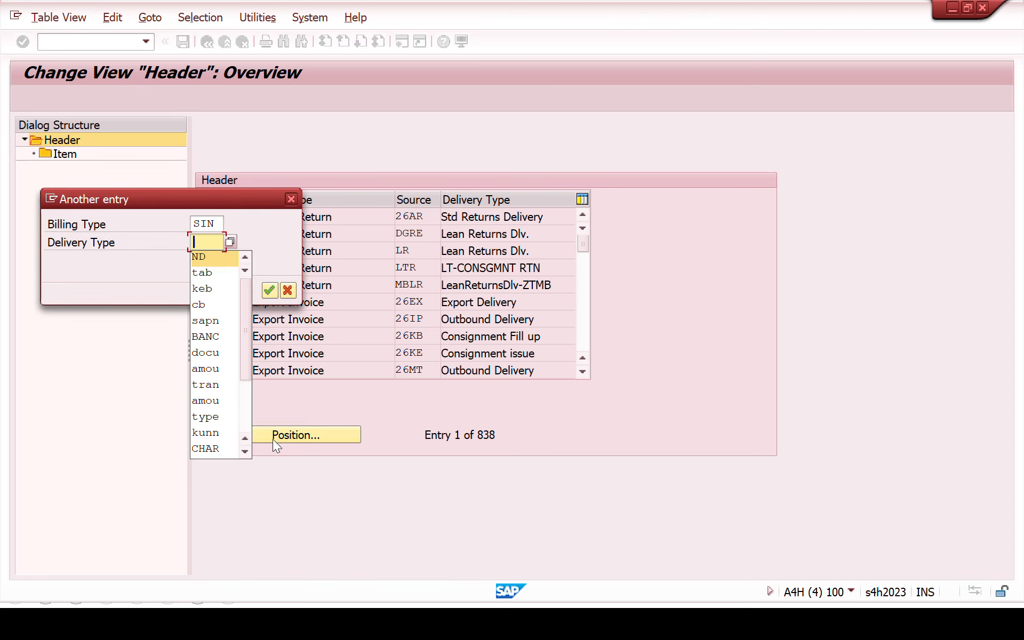
{"action": "key", "text": "Down"}
{"action": "key", "text": "Down"}
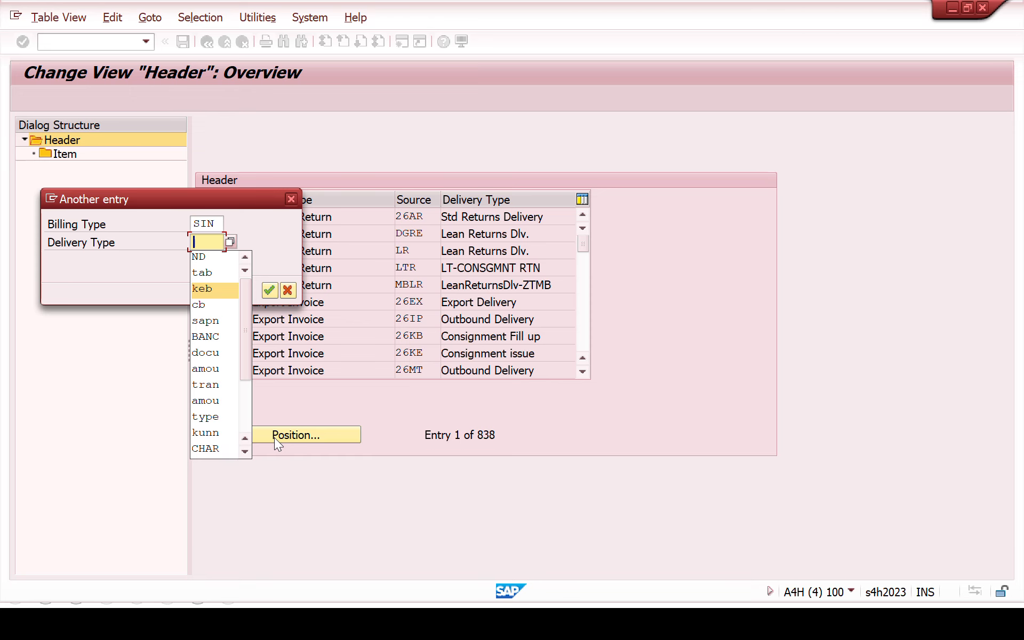
{"action": "type", "text": "LF"}
{"action": "key", "text": "Return"}
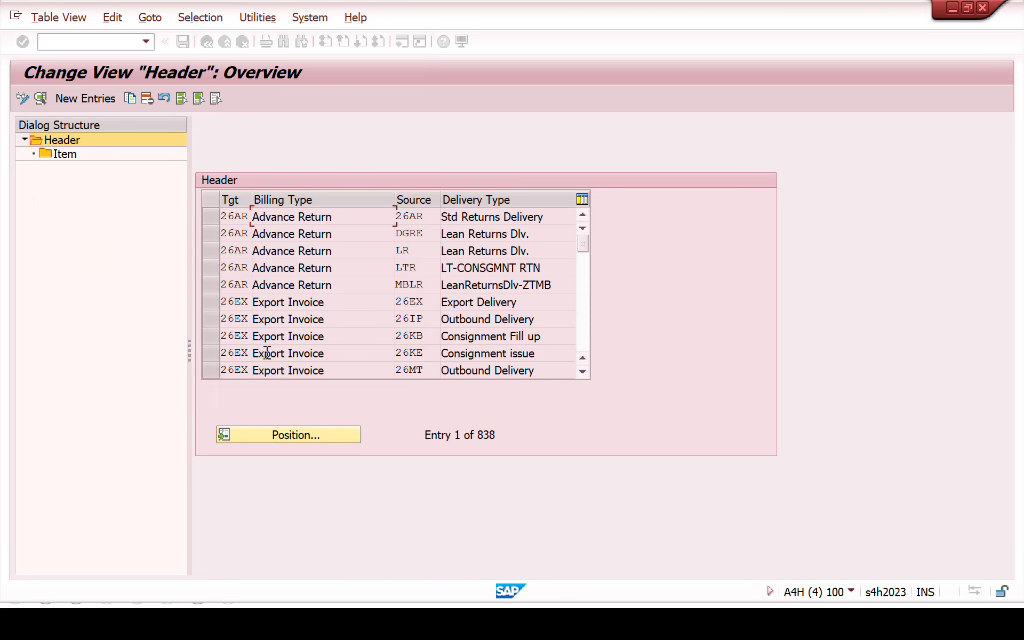
{"action": "double_click", "coordinate": [323, 218]}
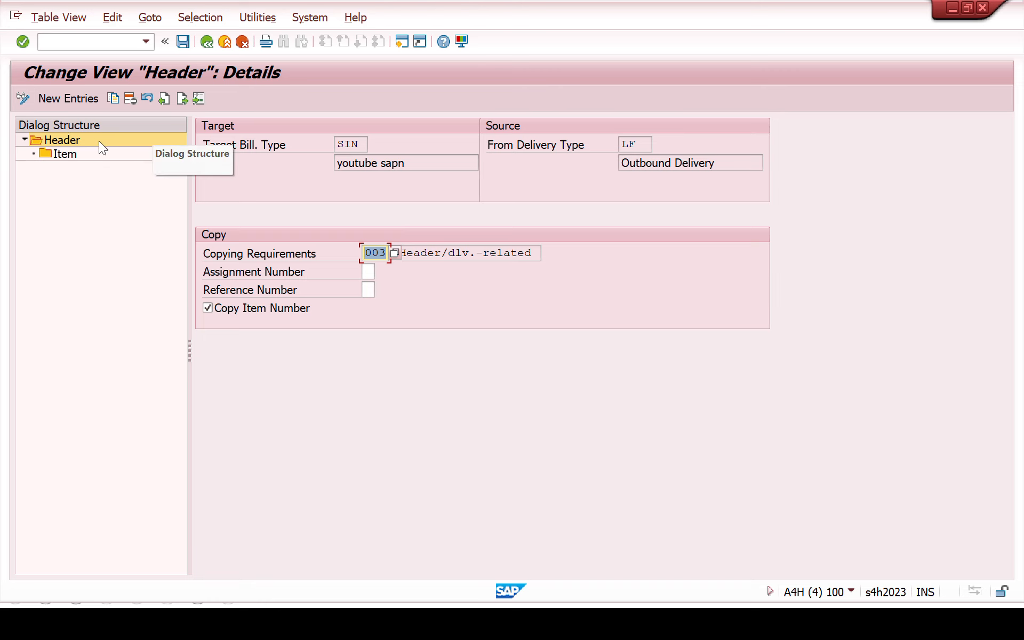
Step: Find item category TAB in the item copy control for SIN from LF and examine its details
{"action": "double_click", "coordinate": [71, 156]}
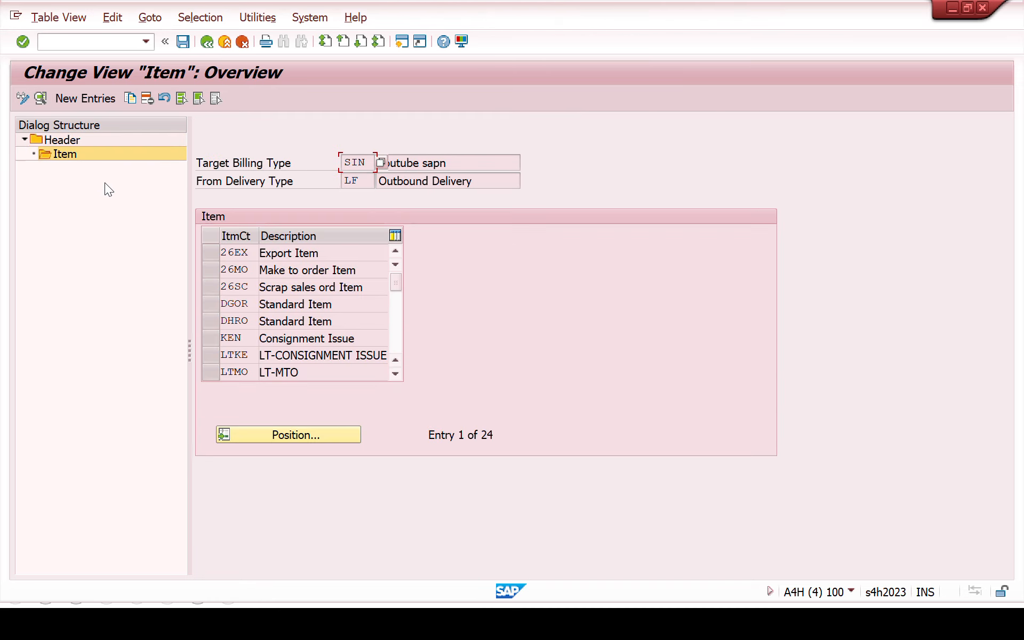
{"action": "left_click", "coordinate": [277, 434]}
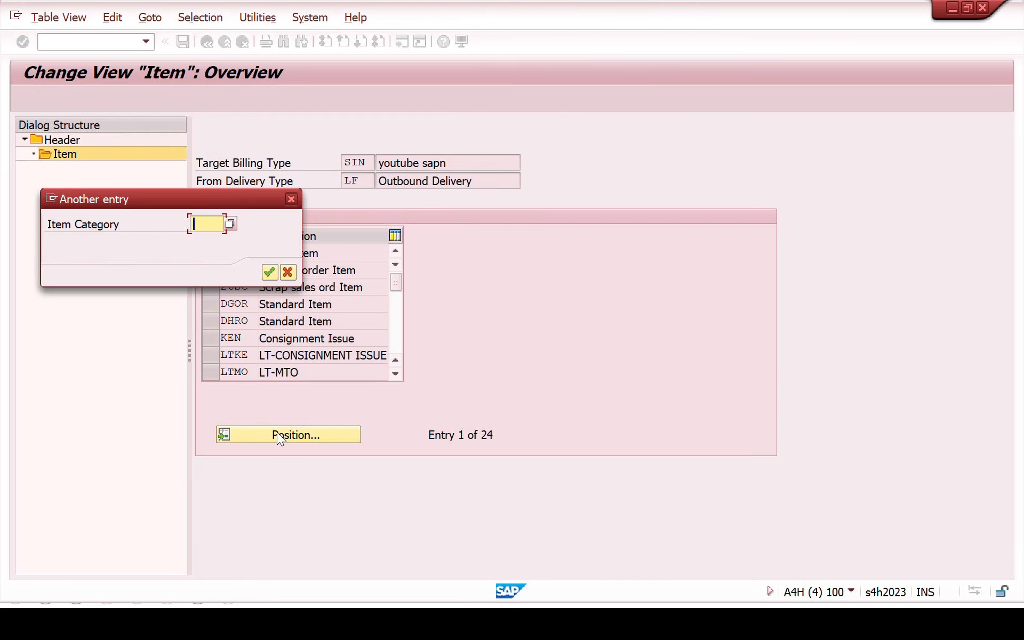
{"action": "type", "text": "TAB"}
{"action": "key", "text": "Return"}
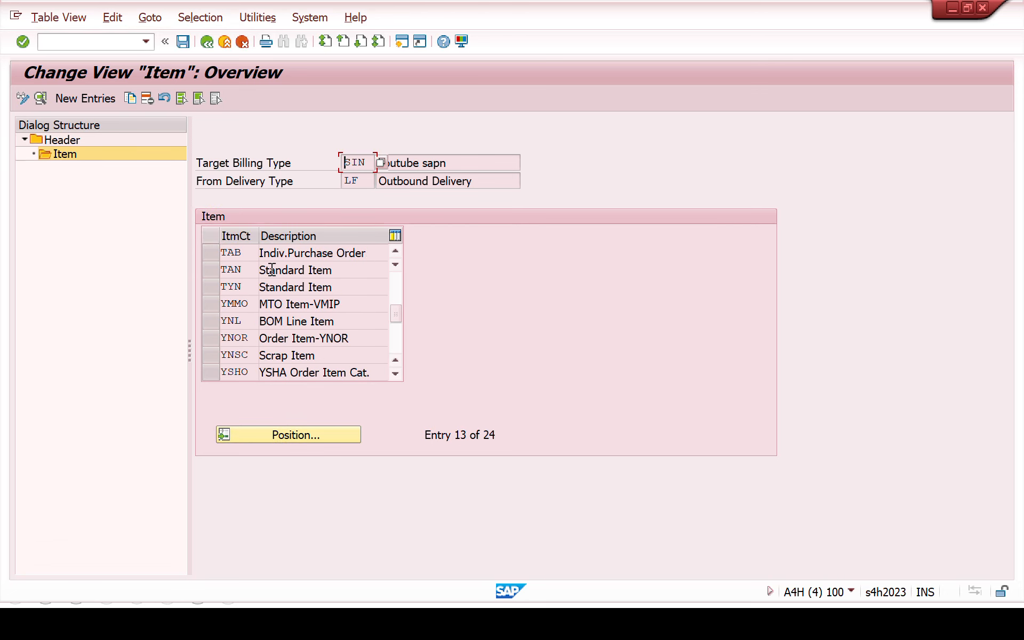
{"action": "left_click", "coordinate": [243, 252]}
{"action": "double_click", "coordinate": [244, 250]}
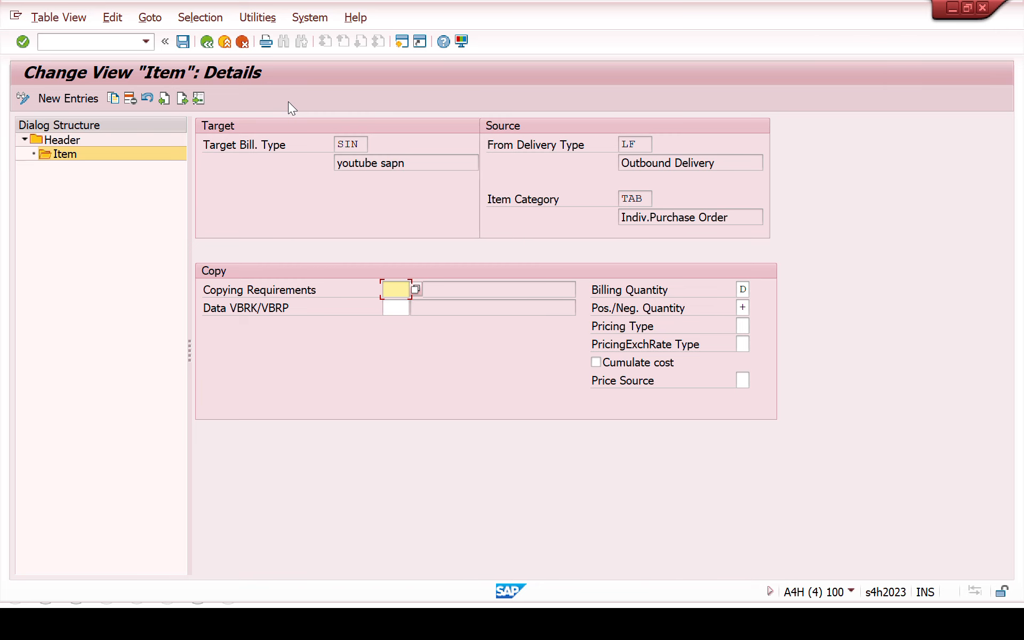
Step: Return to the TROLLEY_BAG billing document and save it
{"action": "key", "text": "alt+Tab"}
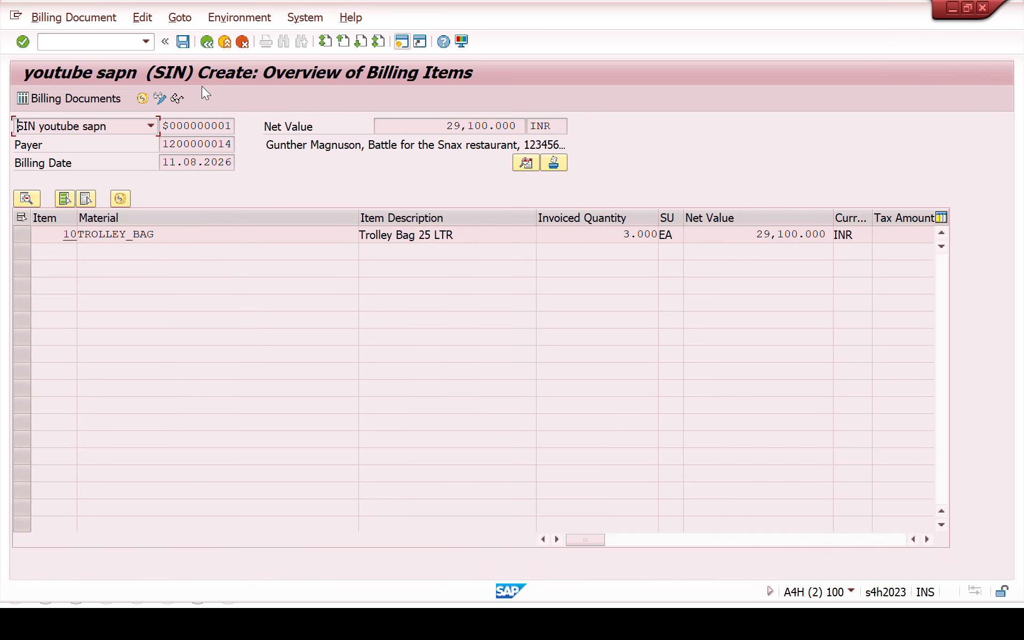
{"action": "left_click", "coordinate": [185, 43]}
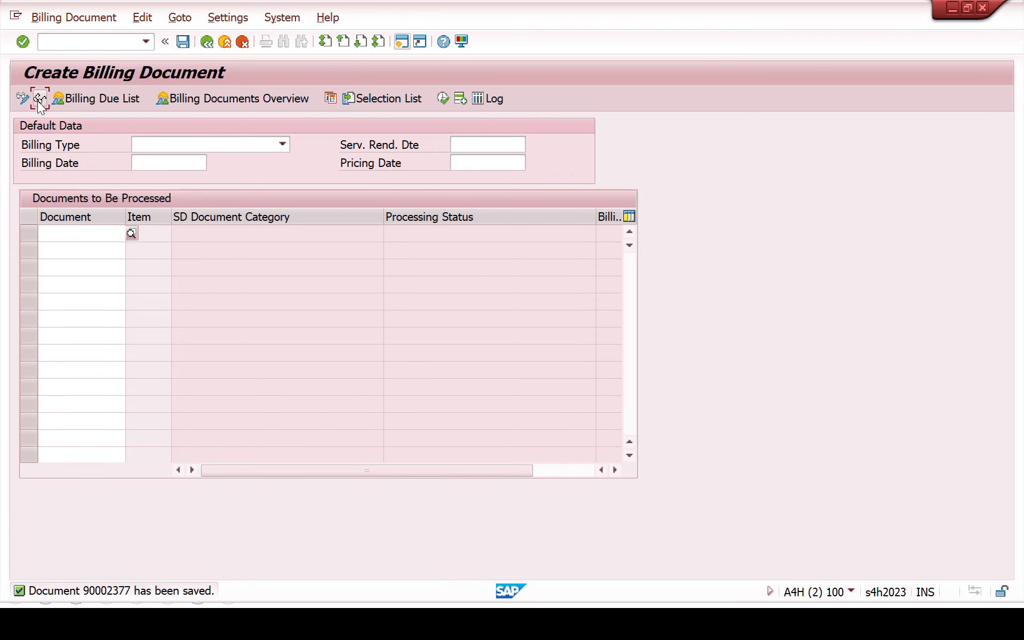
Step: Display the saved billing document's document flow and open the Navigator sale order from it
{"action": "left_click", "coordinate": [40, 100]}
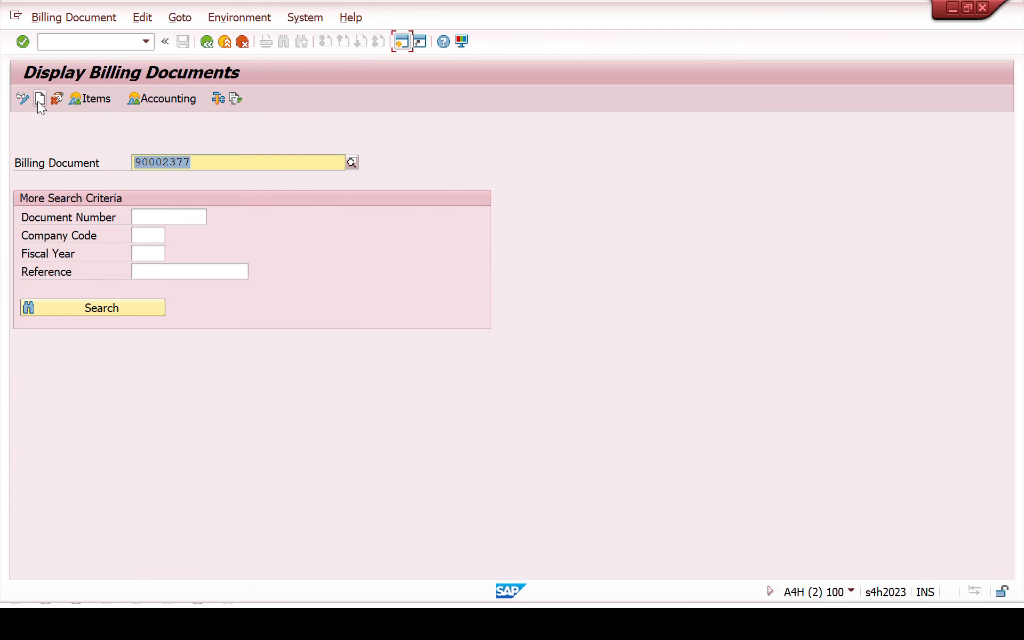
{"action": "left_click", "coordinate": [236, 98]}
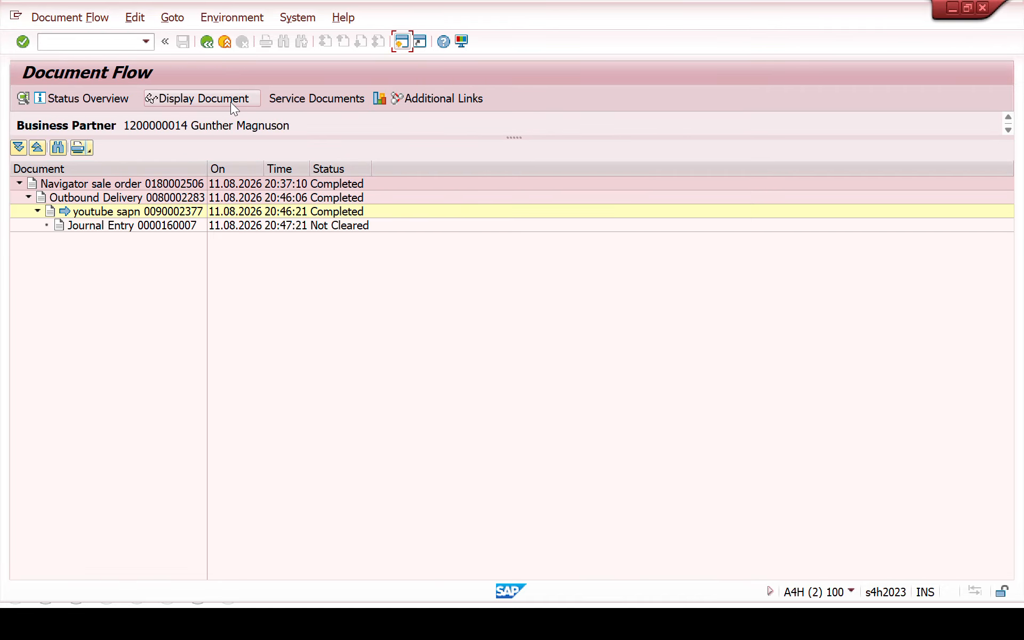
{"action": "double_click", "coordinate": [155, 180]}
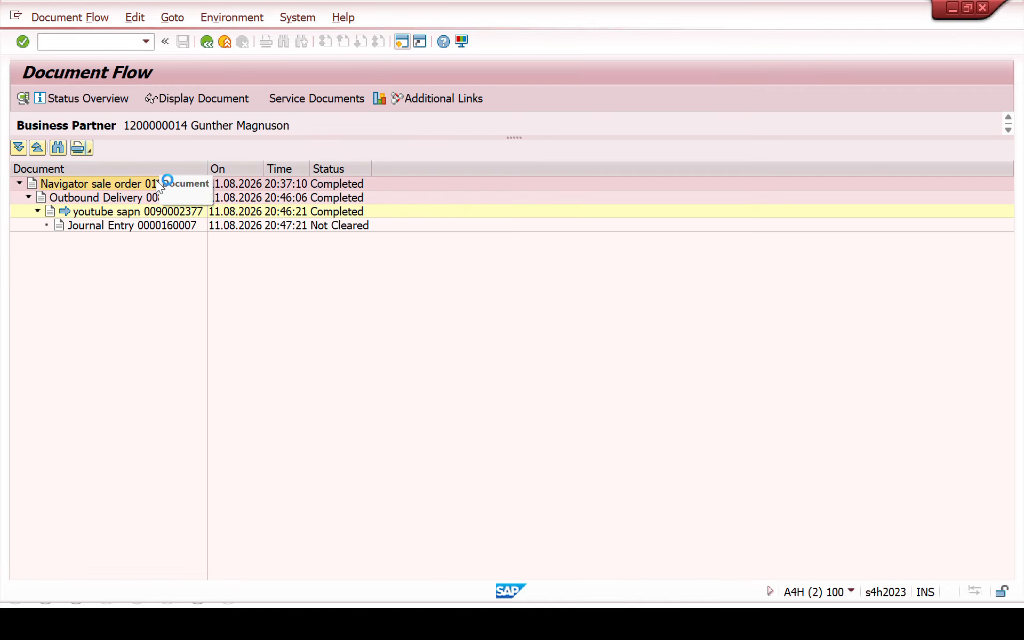
Step: Open the Navigator sale order in sales document display (VA03) and show its complete document flow
{"action": "left_click", "coordinate": [84, 523]}
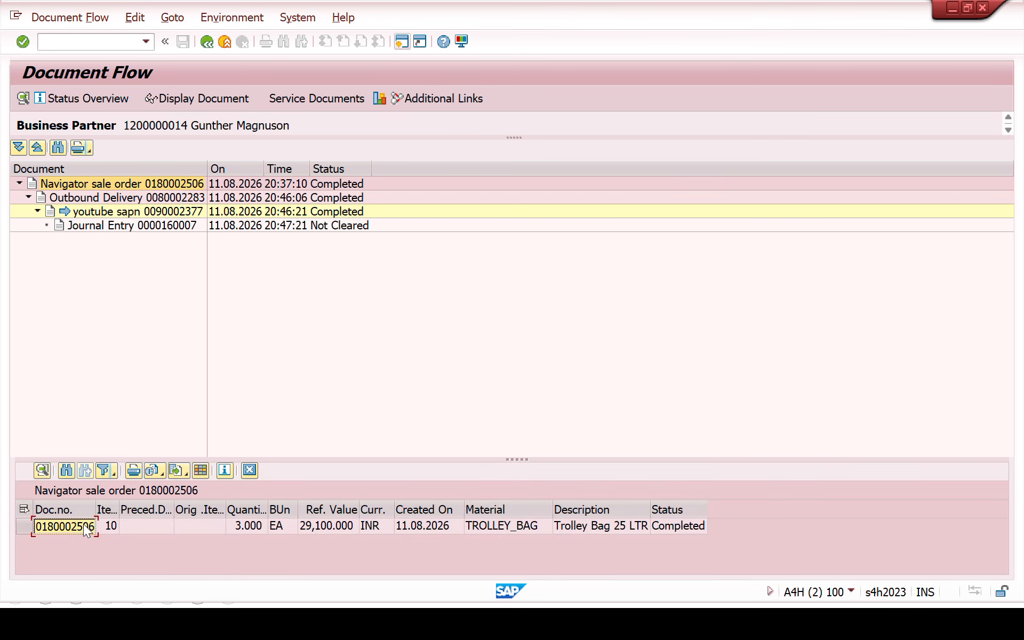
{"action": "left_click", "coordinate": [77, 42]}
{"action": "type", "text": "/nva03"}
{"action": "key", "text": "Return"}
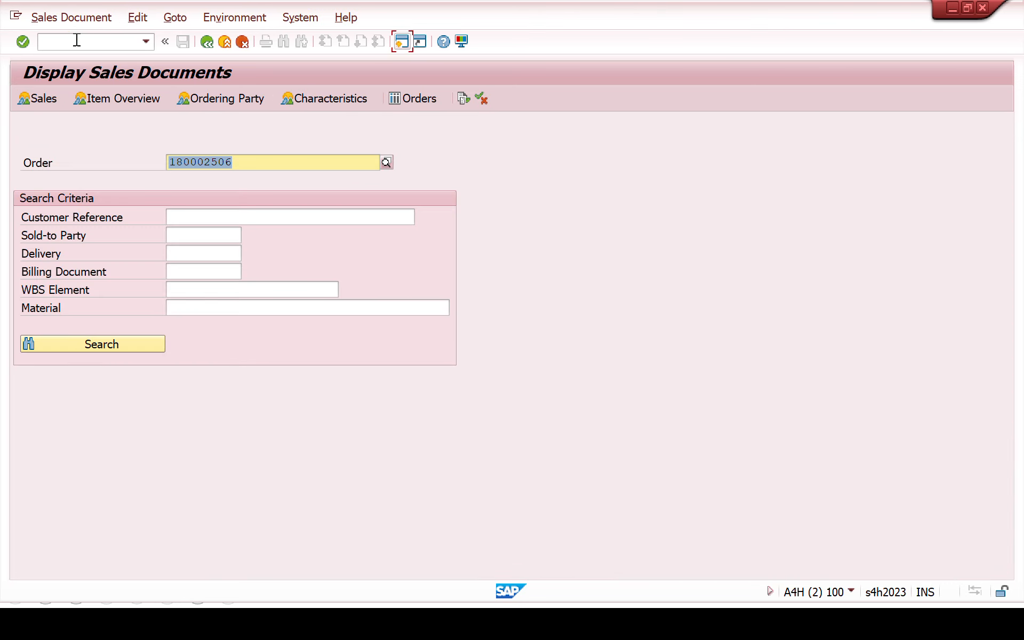
{"action": "left_click", "coordinate": [464, 101]}
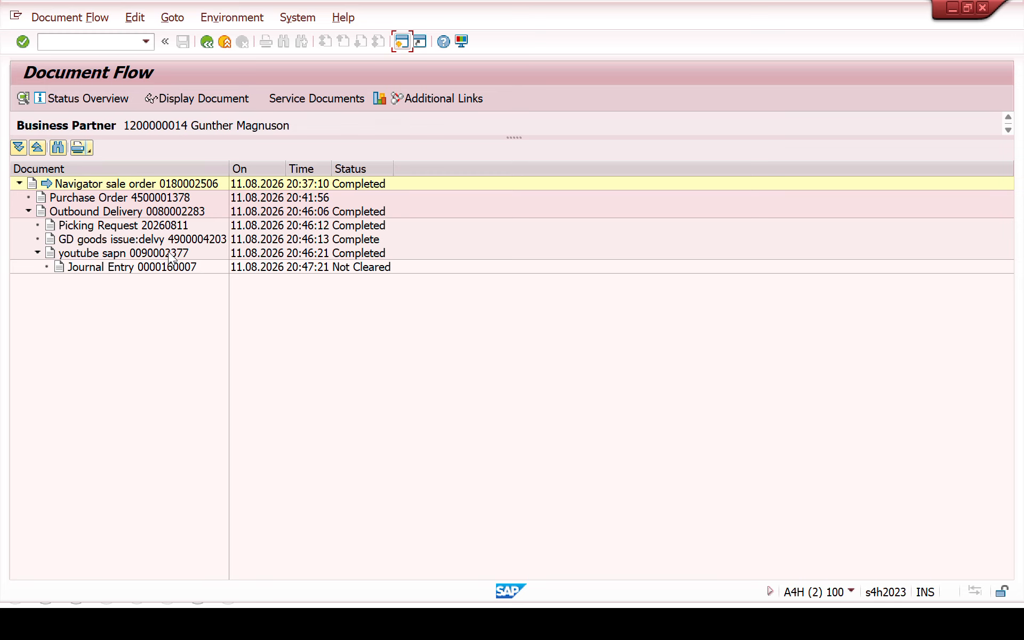
Step: Display the purchase order from the document flow and examine its history and goods receipt material document
{"action": "left_click", "coordinate": [160, 198]}
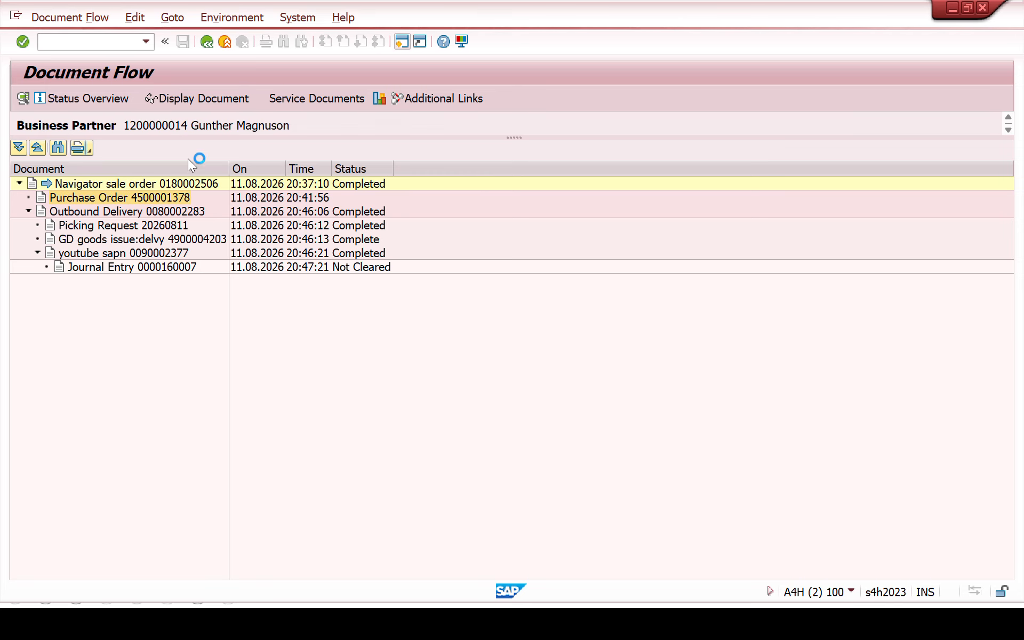
{"action": "left_click", "coordinate": [187, 97]}
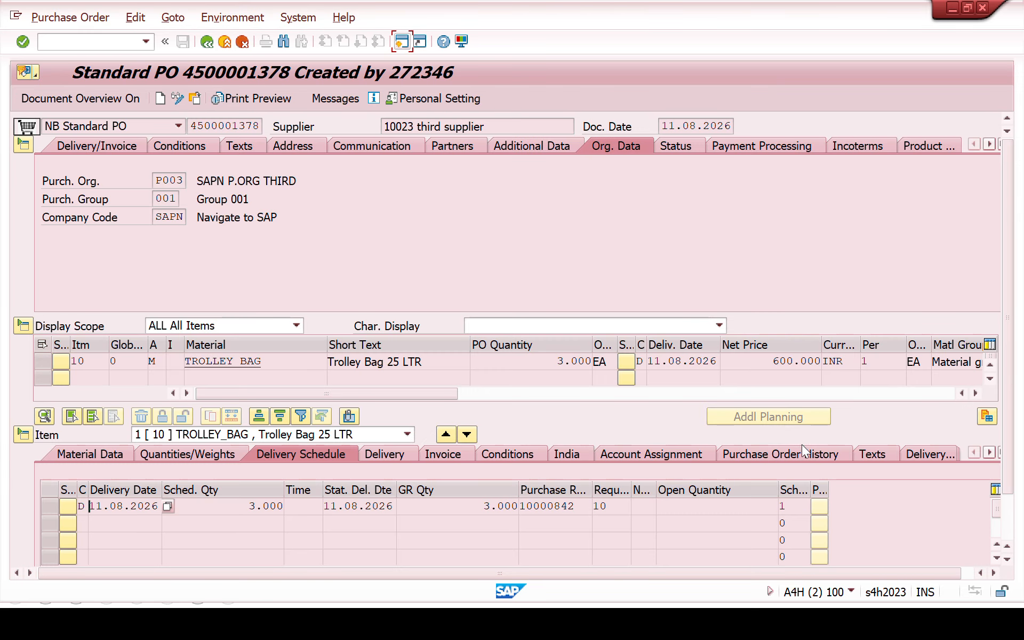
{"action": "left_click", "coordinate": [805, 450]}
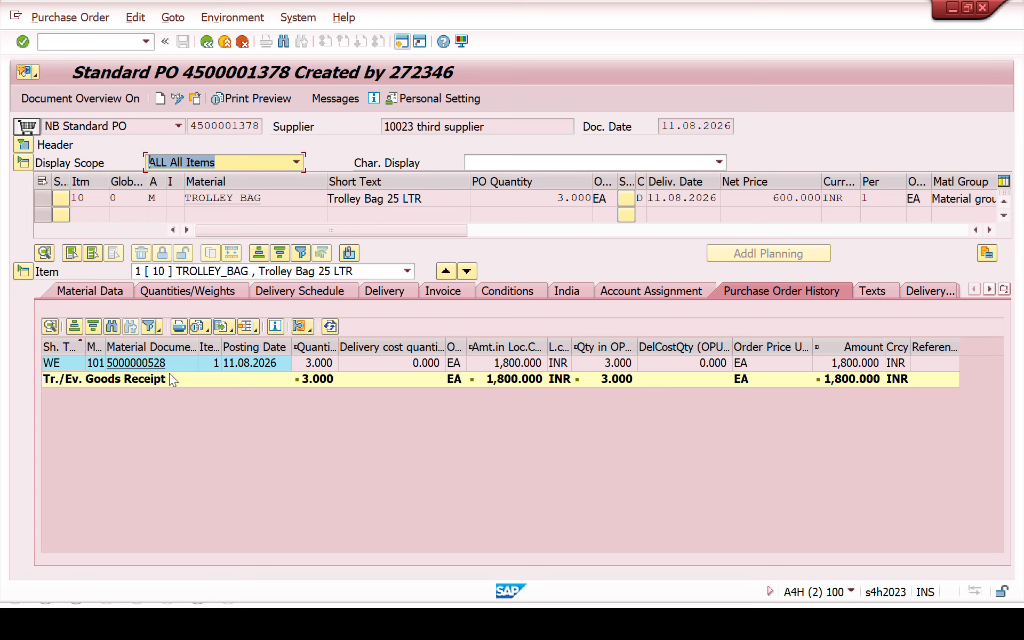
{"action": "left_click", "coordinate": [138, 368]}
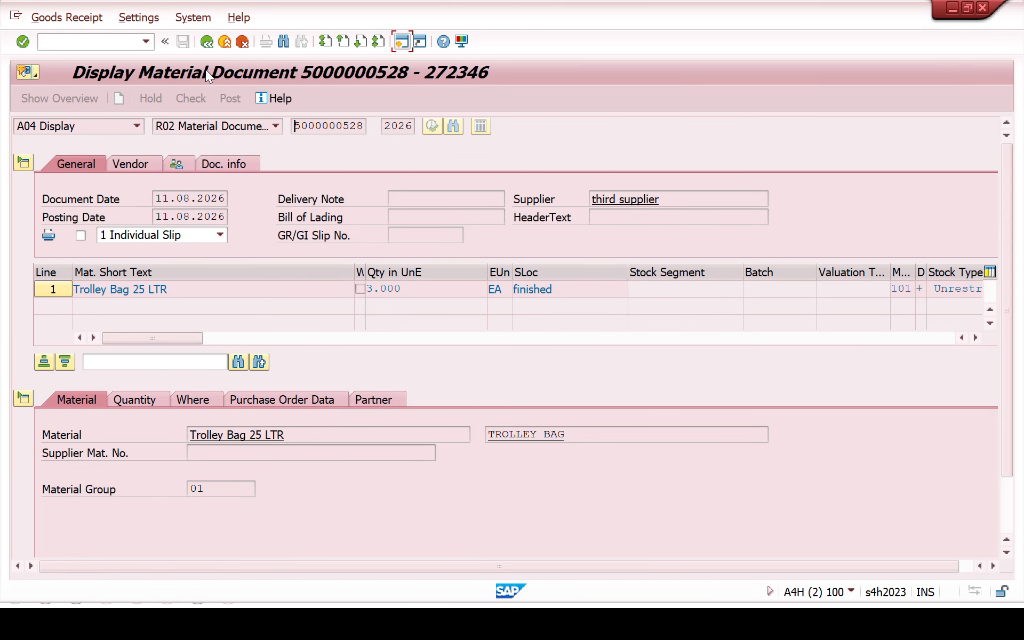
{"action": "left_click", "coordinate": [207, 43]}
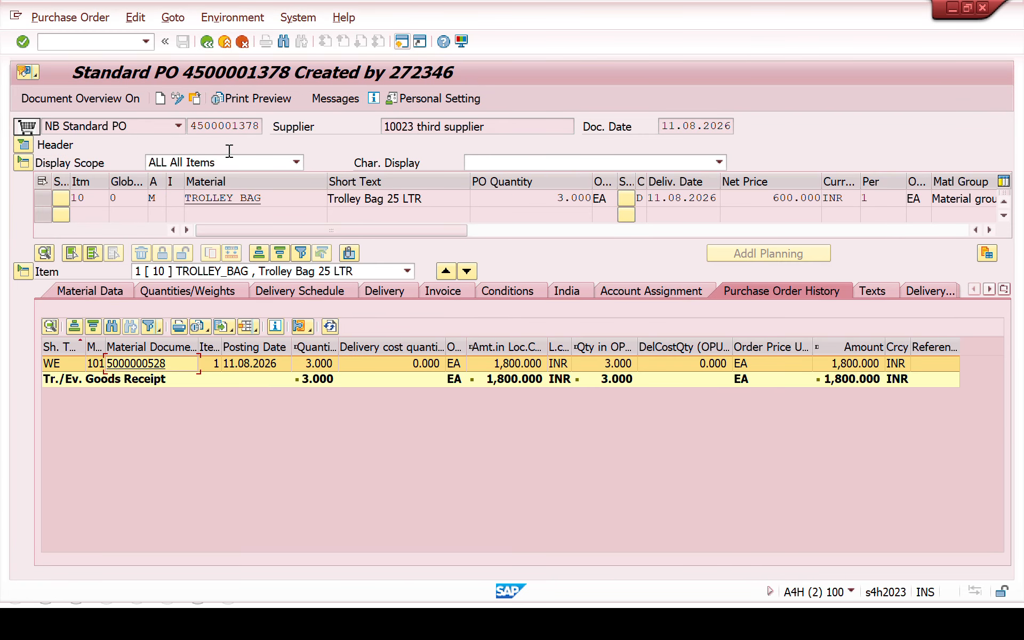
Step: Copy the purchase order number, start incoming invoice entry with MIRO, and reference that purchase order
{"action": "double_click", "coordinate": [226, 126]}
{"action": "key", "text": "ctrl+c"}
{"action": "left_click", "coordinate": [85, 41]}
{"action": "type", "text": "/NMIRO"}
{"action": "key", "text": "Return"}
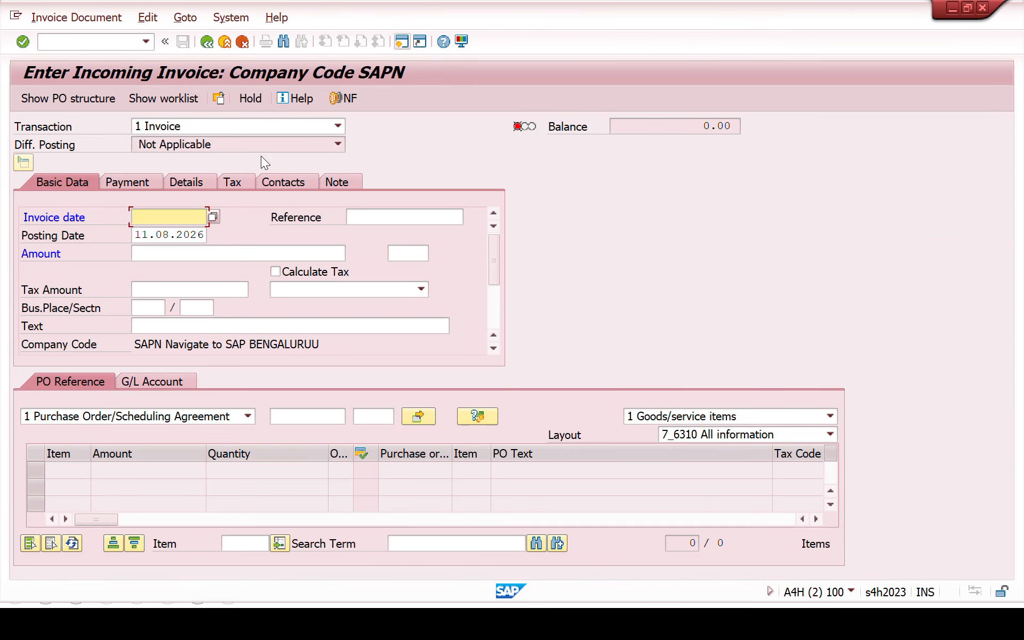
{"action": "left_click", "coordinate": [276, 421]}
{"action": "key", "text": "ctrl+v"}
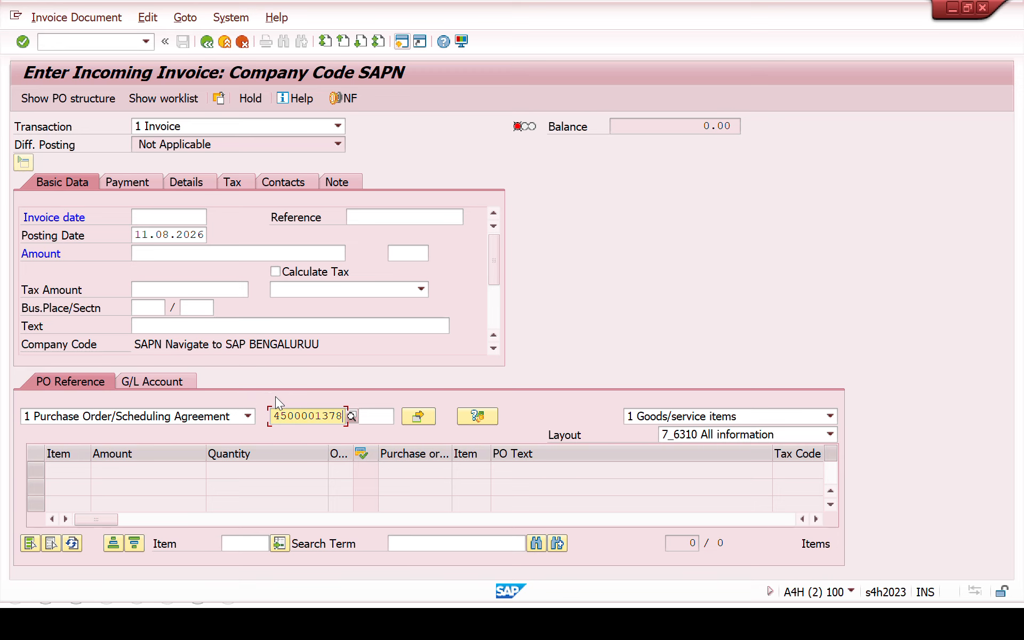
{"action": "left_click", "coordinate": [419, 417]}
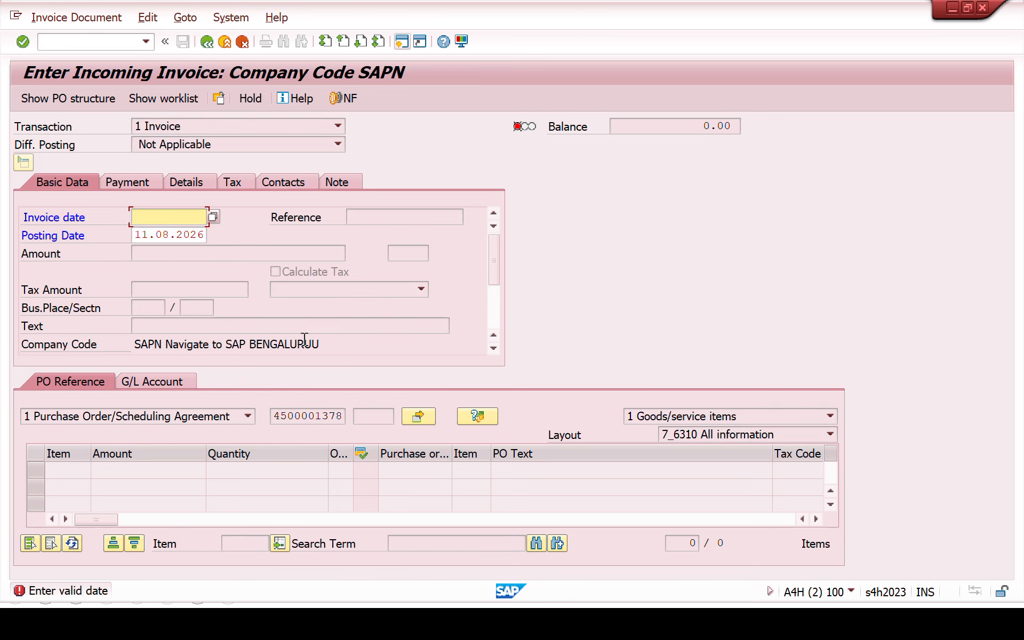
Step: Set the invoice date to 08.08.2026 and adopt item 10 of the referenced purchase order
{"action": "key", "text": "Down"}
{"action": "key", "text": "Return"}
{"action": "key", "text": "Return"}
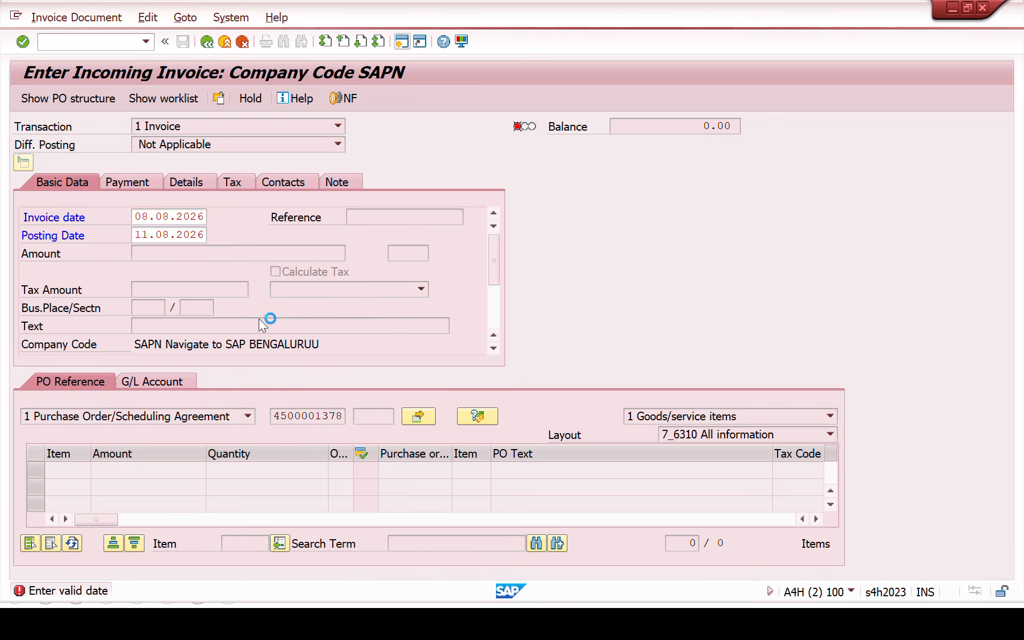
{"action": "left_click", "coordinate": [137, 219]}
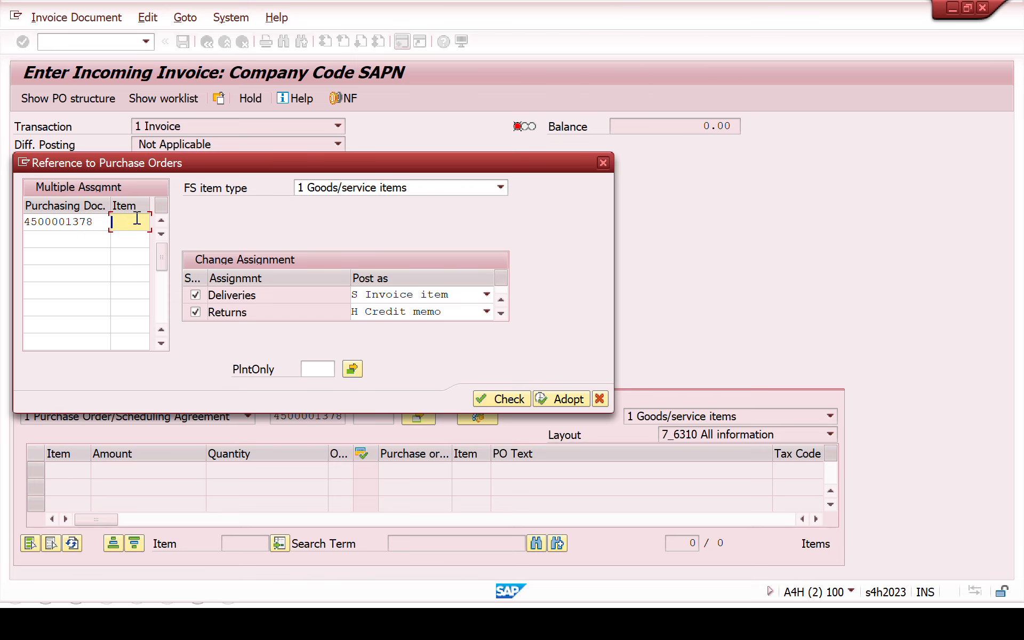
{"action": "type", "text": "10"}
{"action": "left_click", "coordinate": [552, 396]}
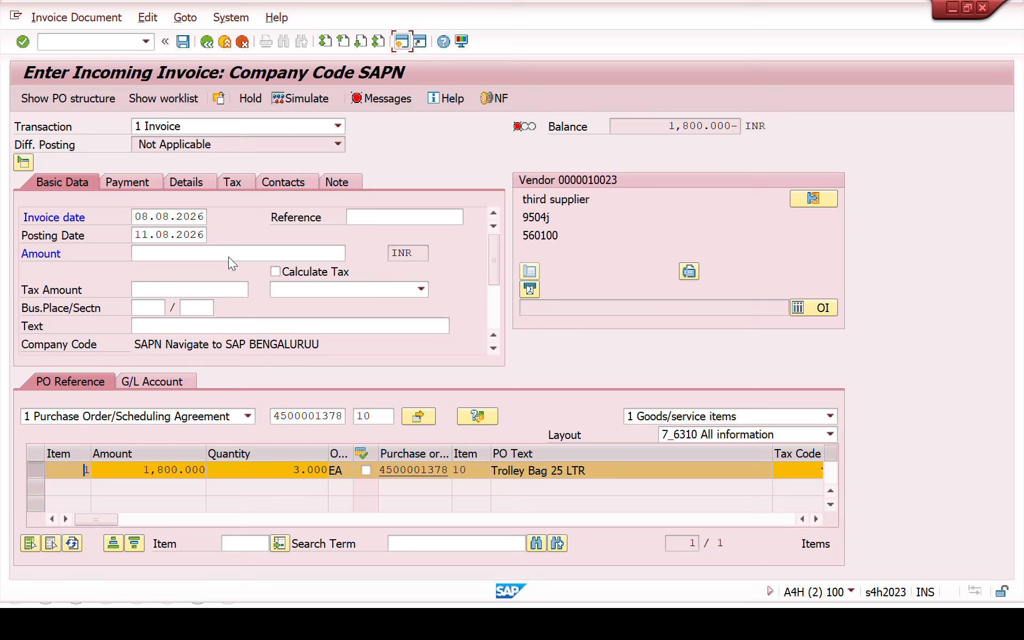
Step: Enter the invoice amount 1800 and assign tax code ZS to the Trolley Bag item
{"action": "left_click_drag", "start_coordinate": [660, 127], "coordinate": [885, 156]}
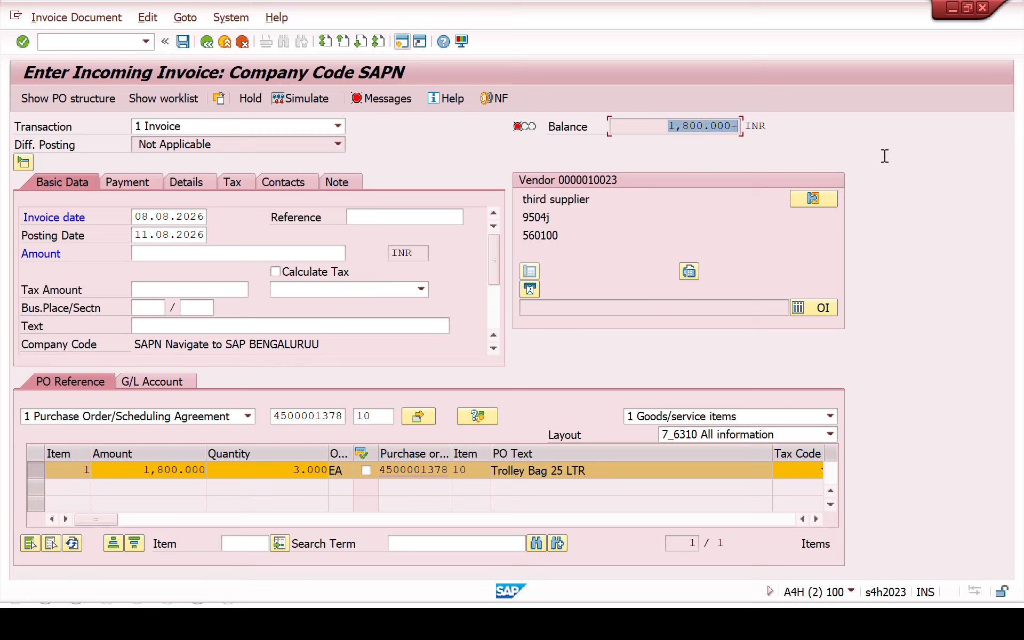
{"action": "left_click", "coordinate": [199, 258]}
{"action": "type", "text": "1800"}
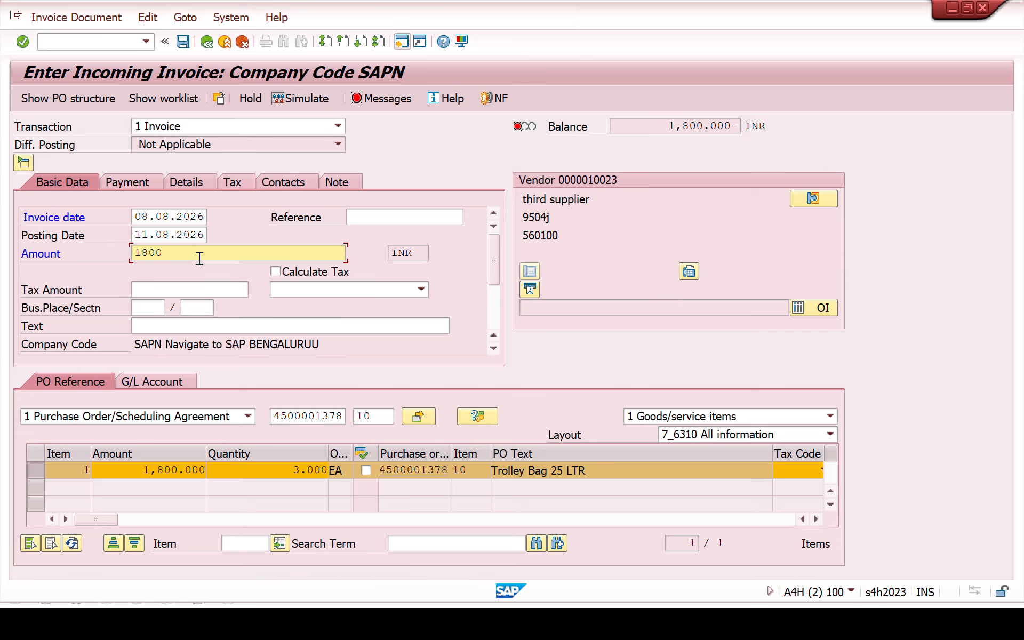
{"action": "key", "text": "Return"}
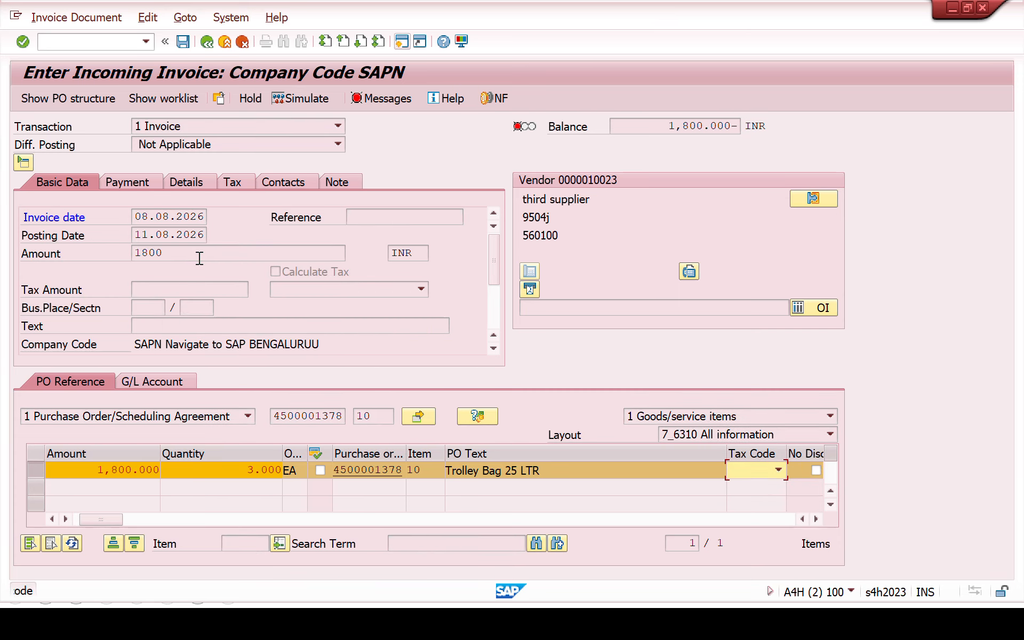
{"action": "type", "text": "Z1 Z1"}
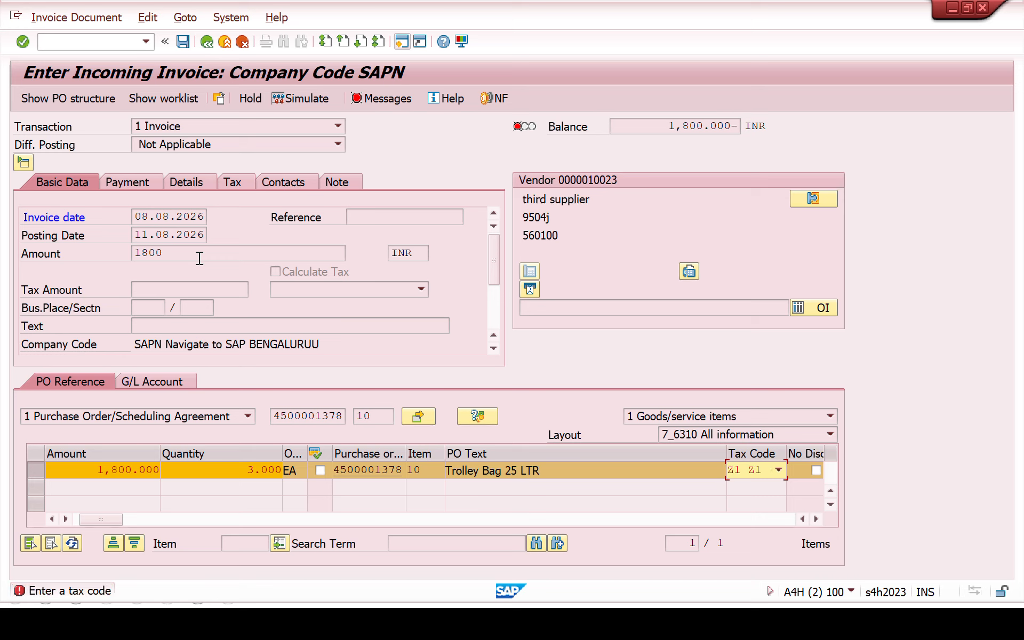
{"action": "key", "text": "Return"}
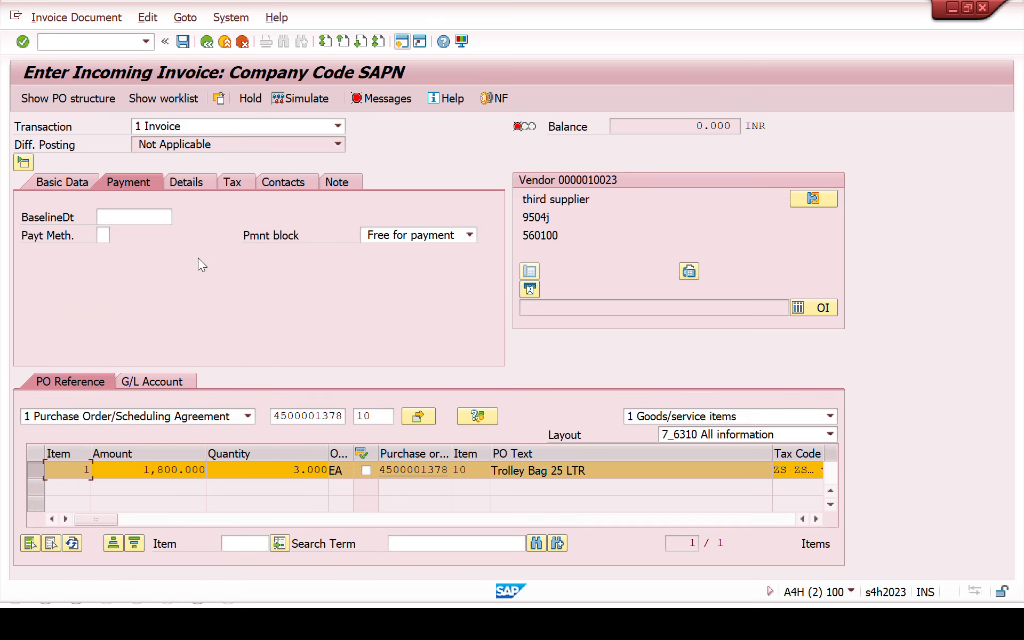
Step: Set the invoice's payment baseline date to 08.08.2026 and accept the past due date
{"action": "left_click", "coordinate": [143, 212]}
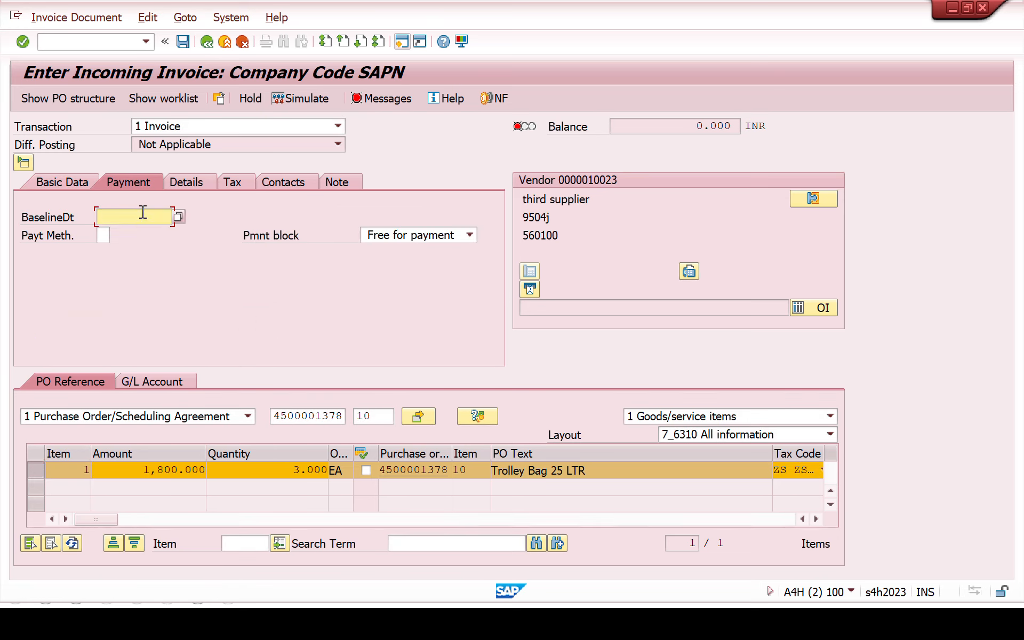
{"action": "key", "text": "Return"}
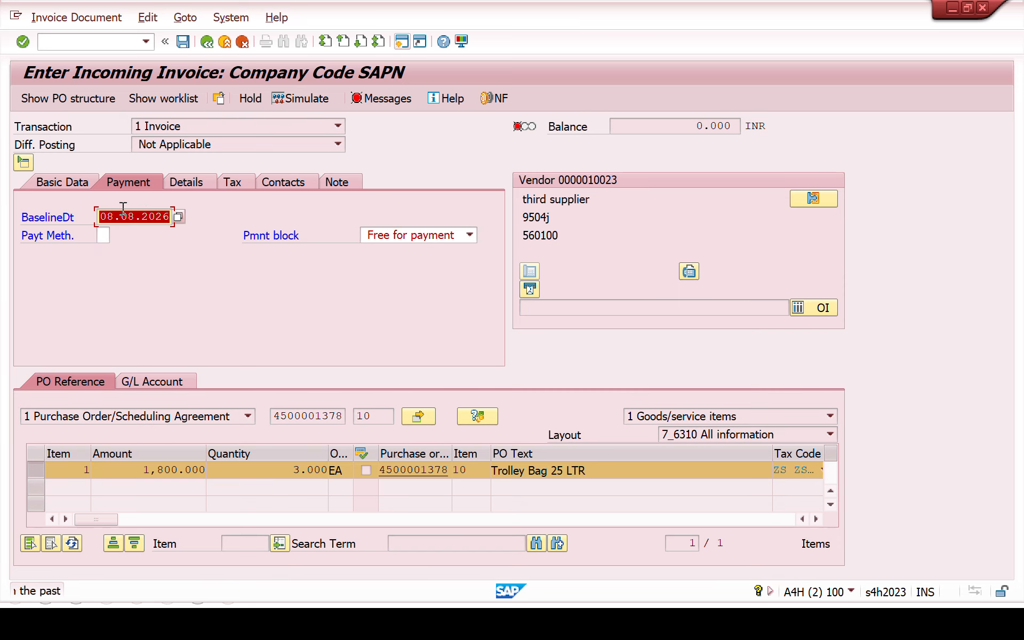
{"action": "key", "text": "Return"}
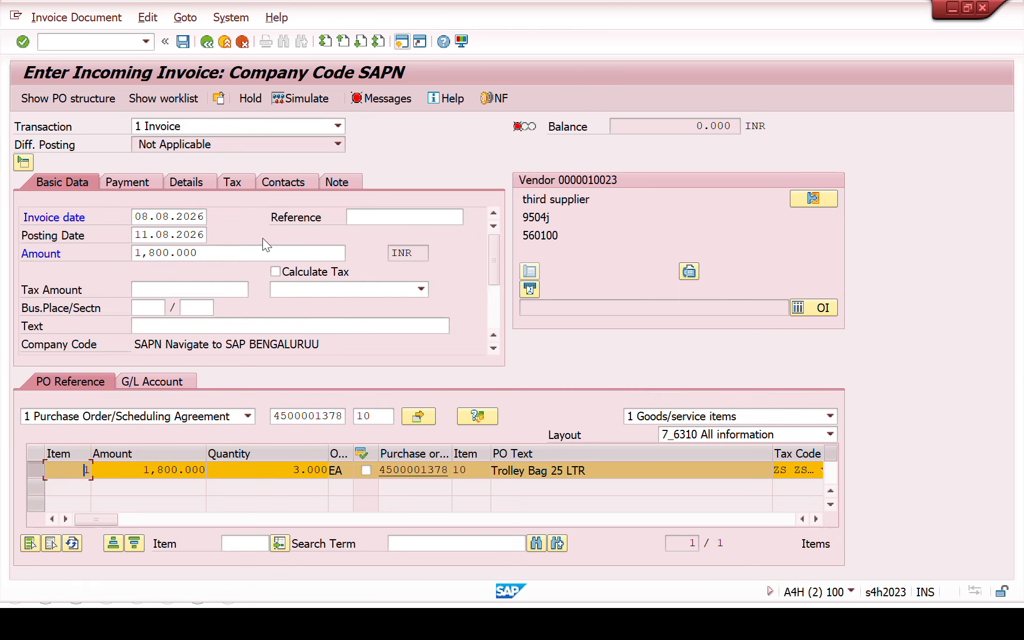
Step: Set the business place to SAPN and post the incoming invoice, accepting the tax data
{"action": "left_click", "coordinate": [156, 307]}
{"action": "key", "text": "Down"}
{"action": "key", "text": "Return"}
{"action": "key", "text": "Return"}
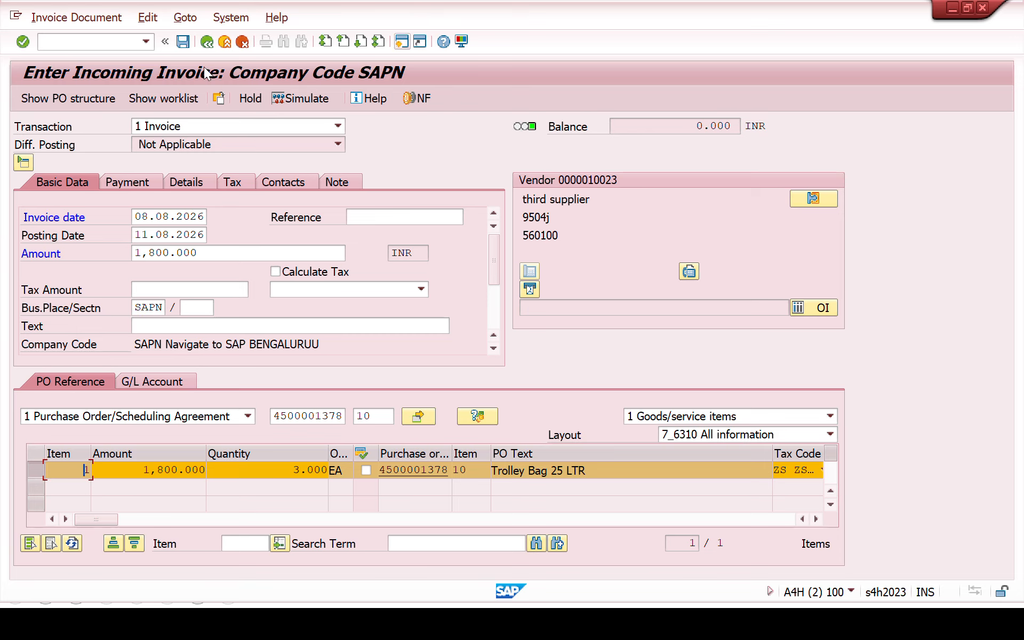
{"action": "left_click", "coordinate": [184, 43]}
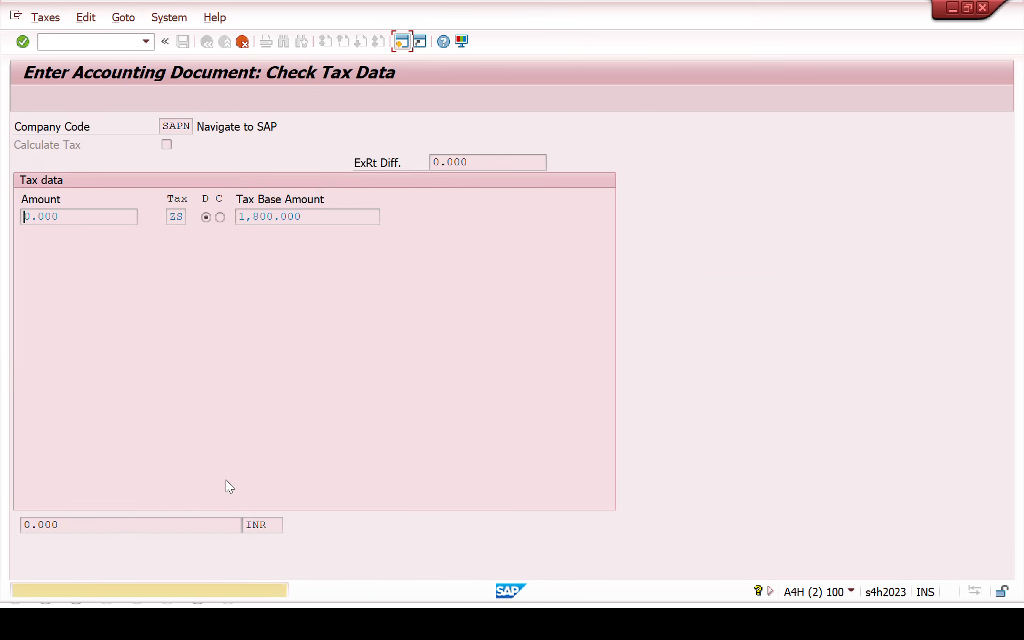
{"action": "key", "text": "Return"}
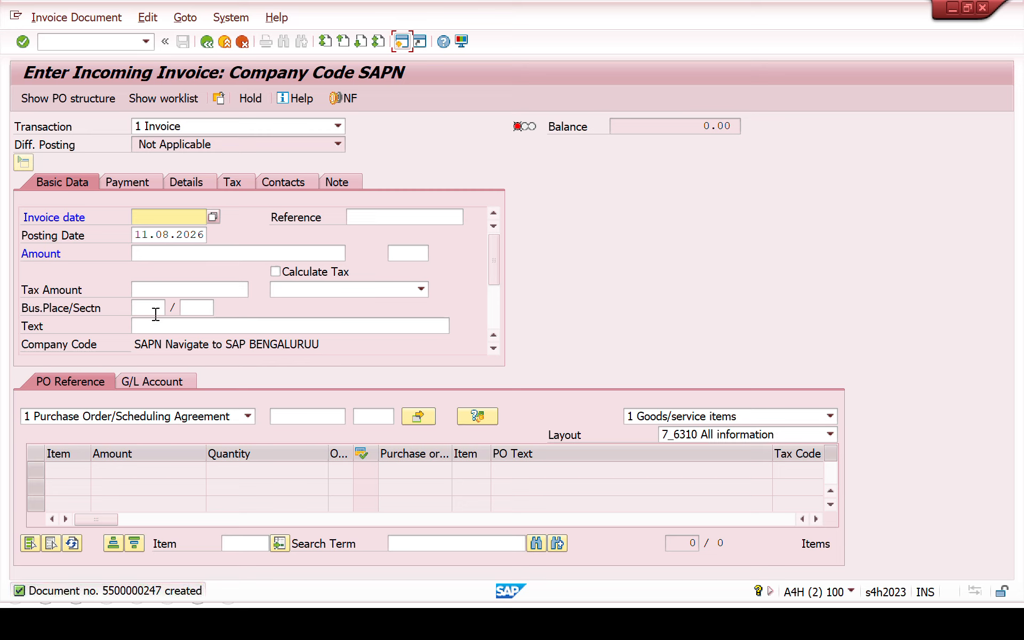
Step: Display the TROLLEY_BAG purchase order again and open its item's purchase order history
{"action": "left_click", "coordinate": [118, 45]}
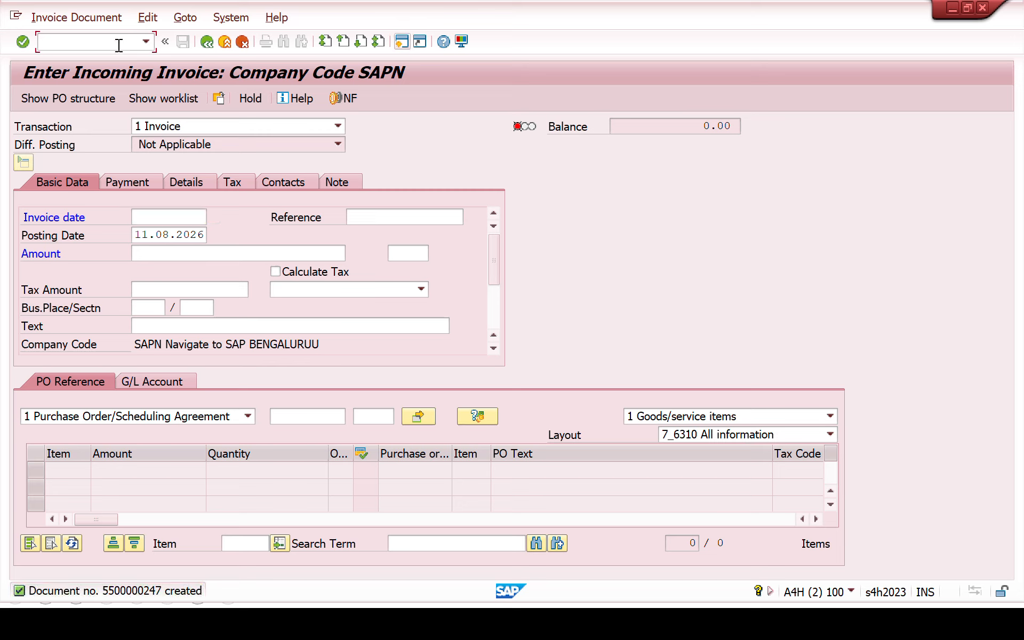
{"action": "type", "text": "/NME23"}
{"action": "key", "text": "Return"}
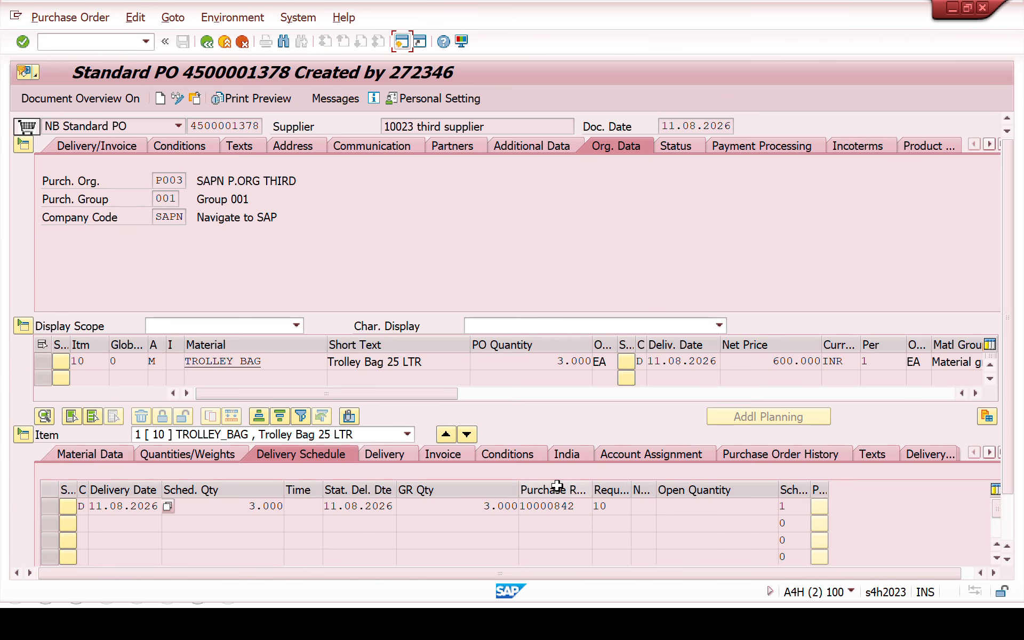
{"action": "left_click", "coordinate": [761, 454]}
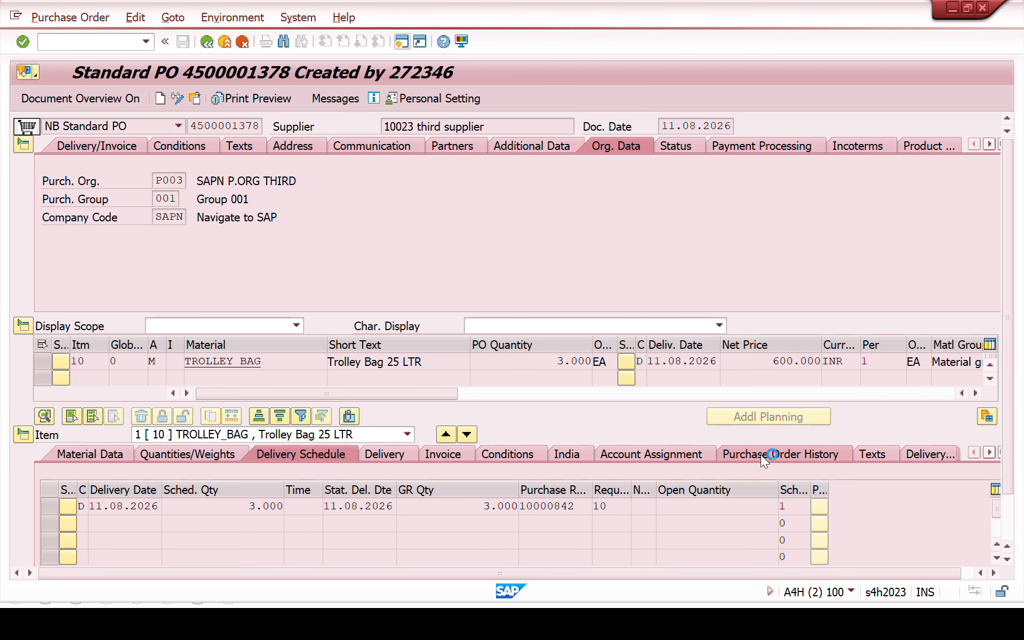